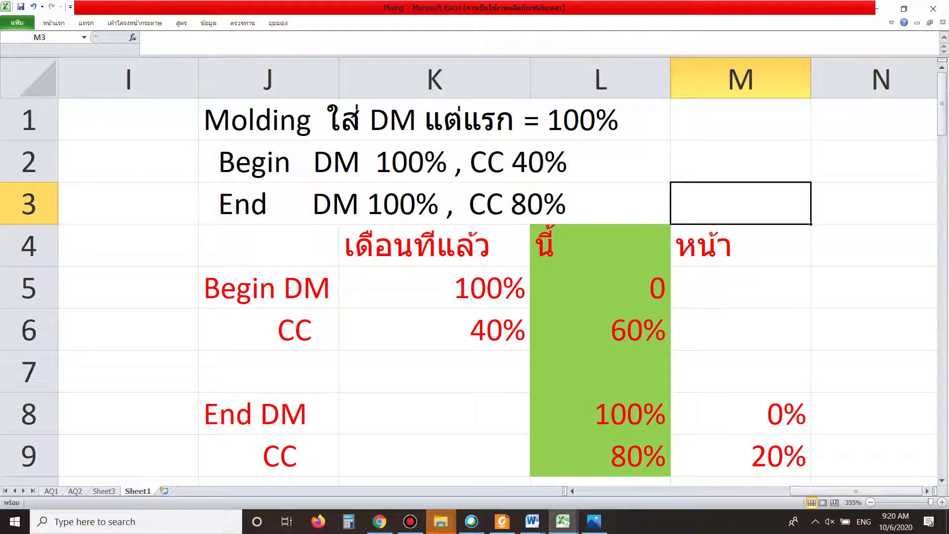
Examine the Molding department's beginning and ending DM and CC percentages against the FIFO-2 problem and the exercise photo
mouse_move(531, 6)
click(268, 287)
click(268, 330)
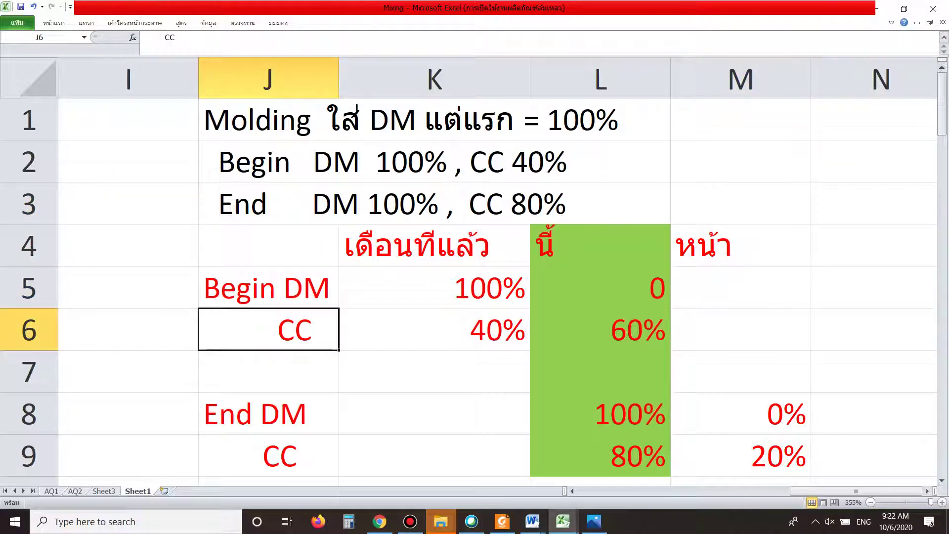
click(435, 245)
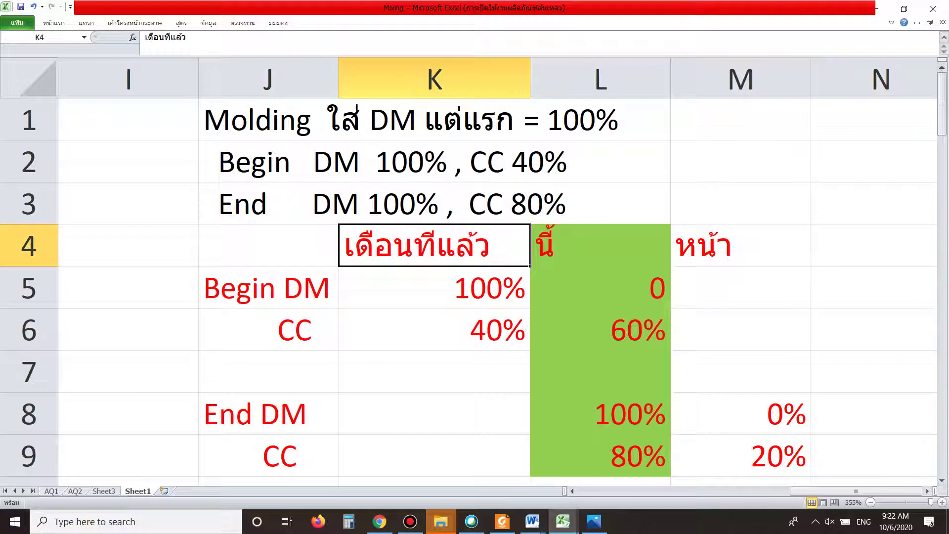
scroll(470, 287, down, 1)
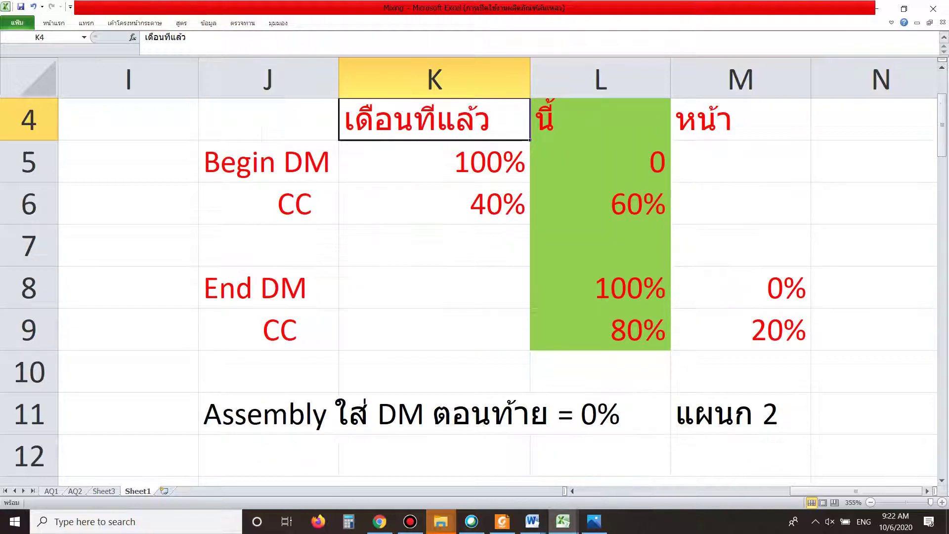
click(502, 521)
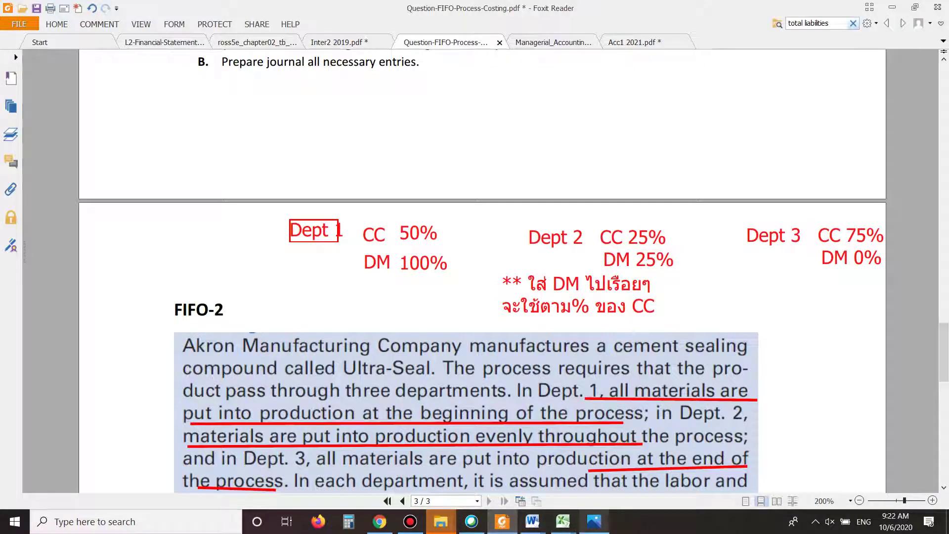
click(594, 521)
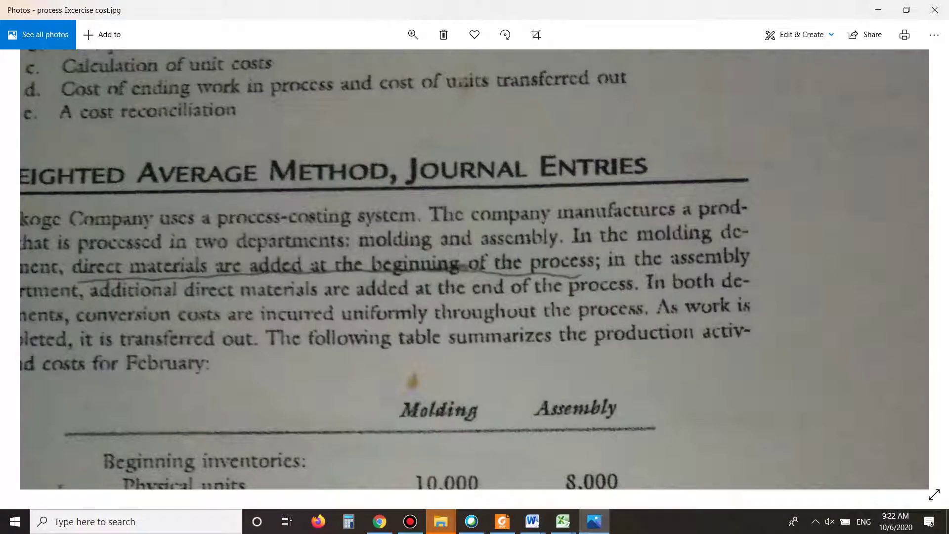
click(501, 521)
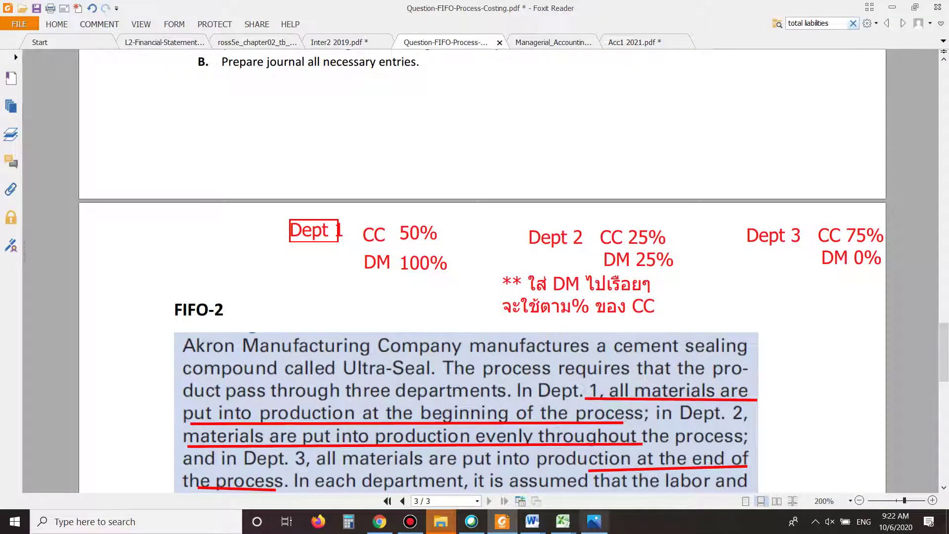
mouse_move(563, 522)
click(630, 464)
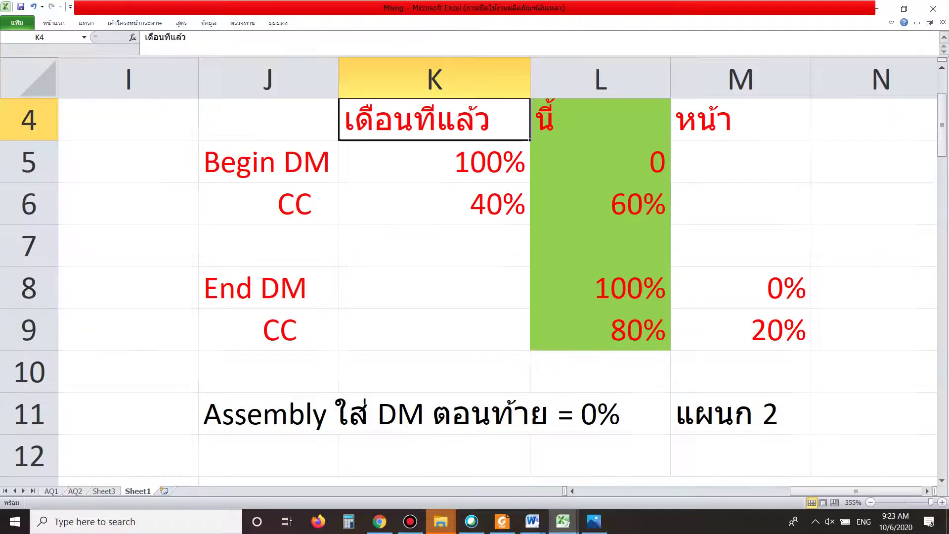
Examine the Assembly department's note on adding DM and its Begin and End transferred-in and DM percentages in rows 11 to 14
scroll(630, 465, down, 1)
drag(269, 252, 740, 290)
click(740, 289)
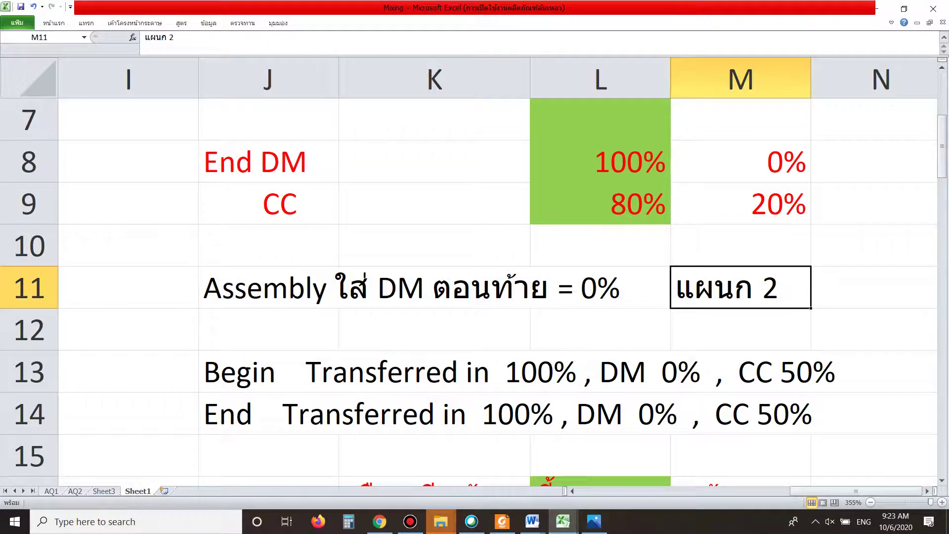
drag(267, 371, 583, 450)
drag(671, 418, 529, 417)
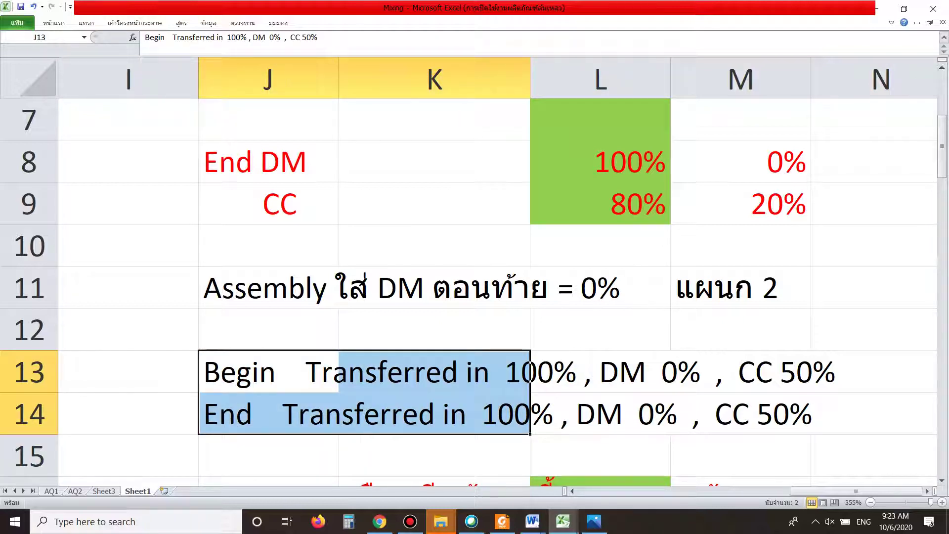
drag(267, 287, 600, 330)
drag(600, 371, 600, 413)
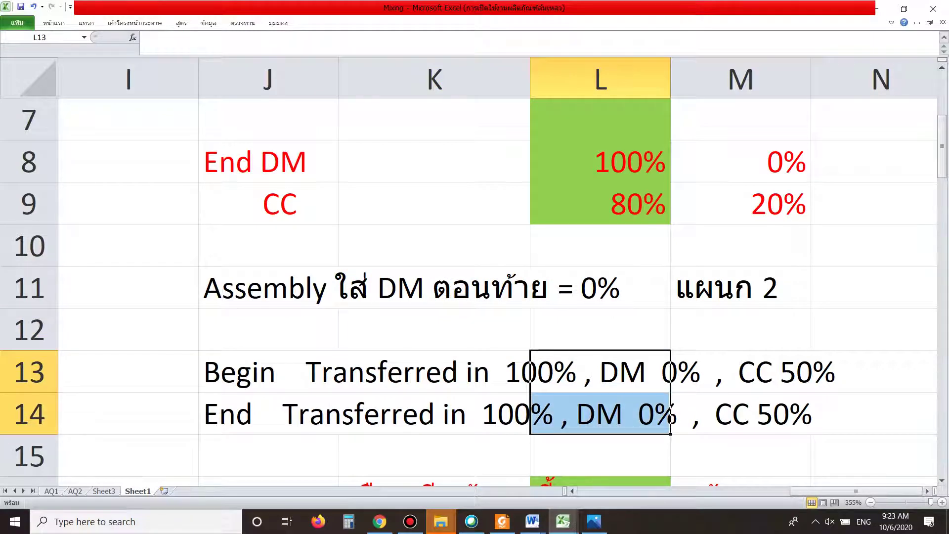
Check the Assembly completion percentages in the exercise photo against the CC percentages in rows 13 and 14
click(594, 522)
key(Right)
key(Left)
scroll(568, 446, up, 2)
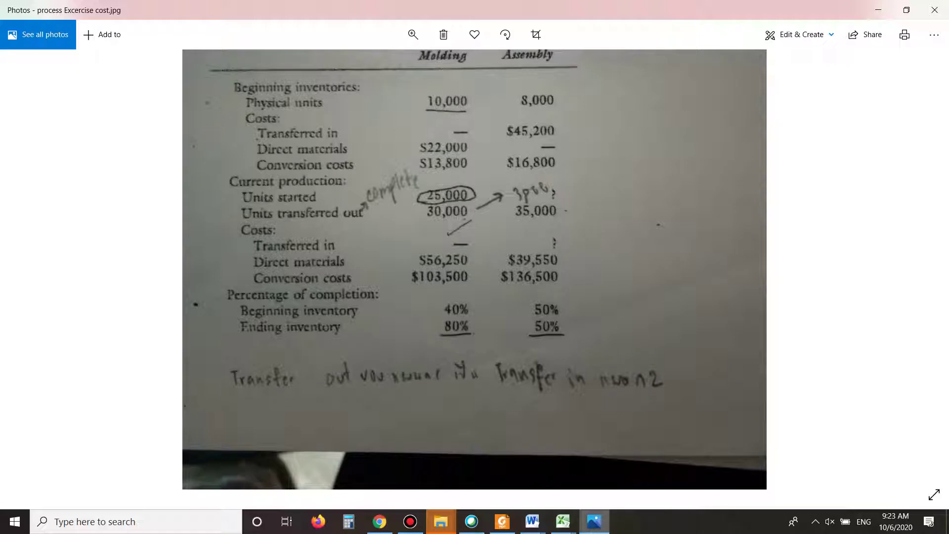
click(594, 521)
drag(756, 373, 756, 411)
click(756, 414)
drag(756, 373, 756, 412)
click(852, 373)
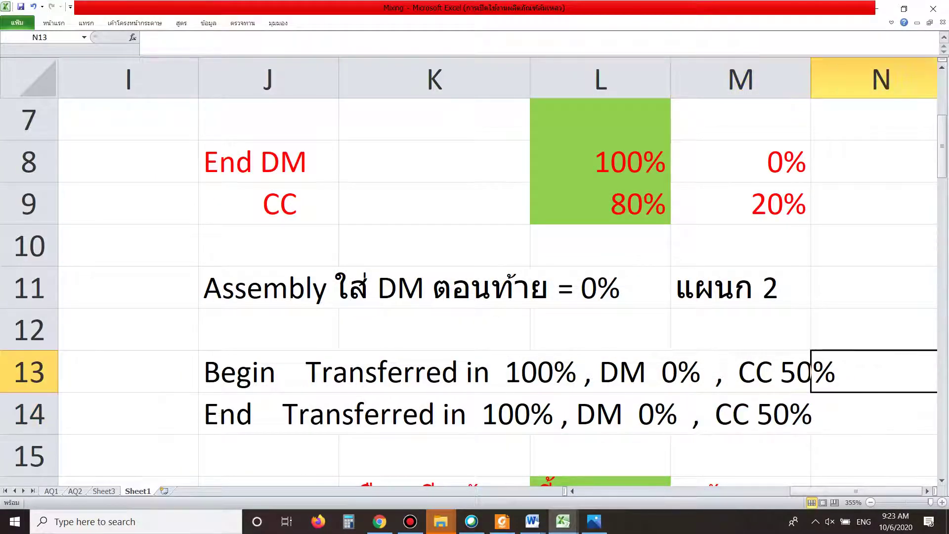
Compare last month's and this month's percentages for Assembly's beginning Tran-in, DM and CC in rows 17 to 19
scroll(495, 292, down, 2)
scroll(494, 272, down, 4)
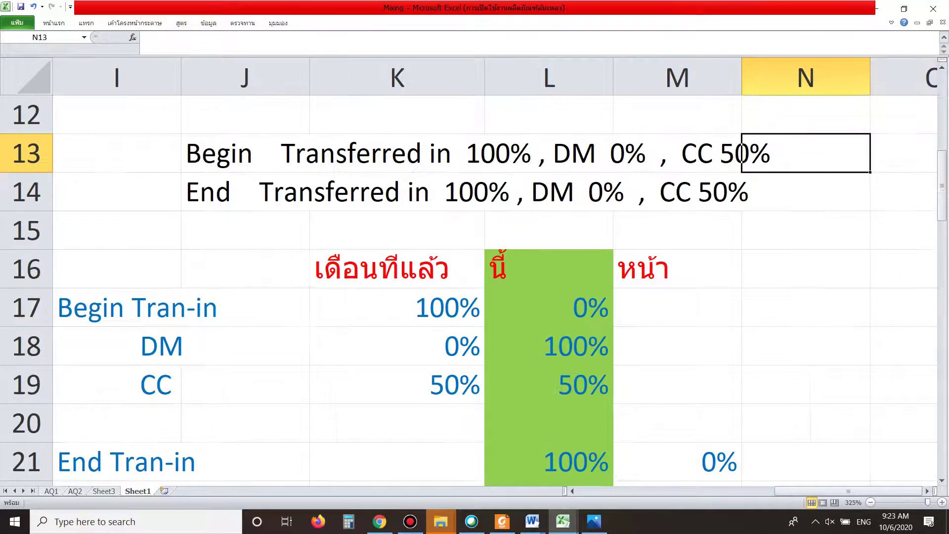
drag(346, 145, 615, 145)
drag(494, 286, 495, 355)
click(494, 285)
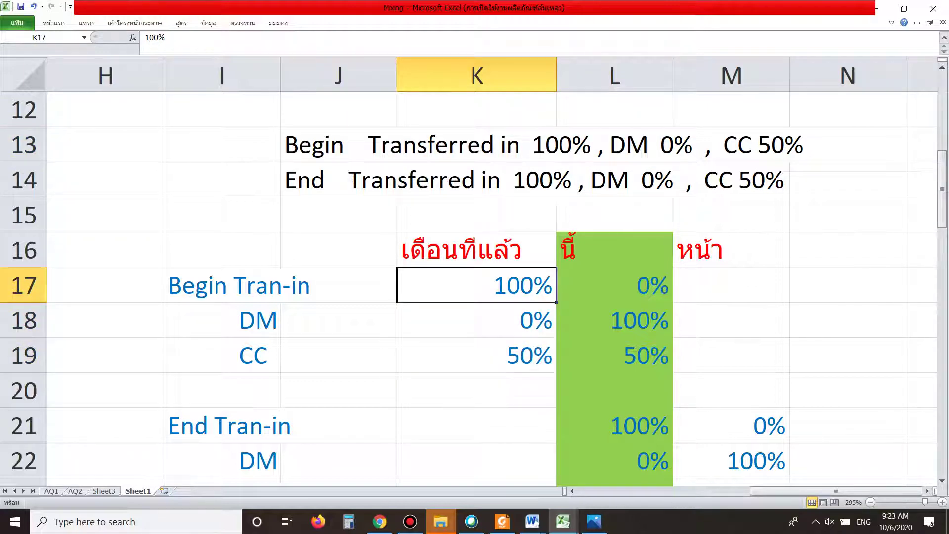
click(615, 285)
click(494, 320)
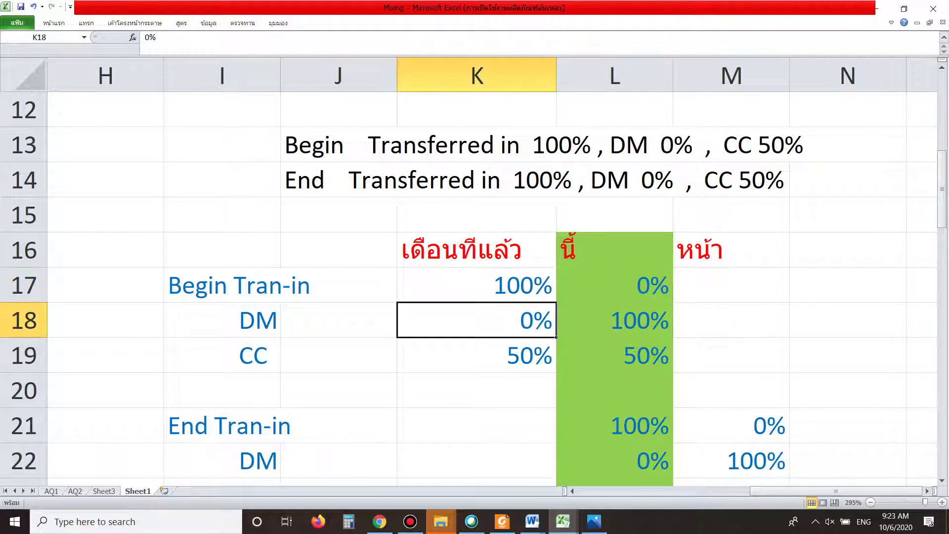
click(614, 320)
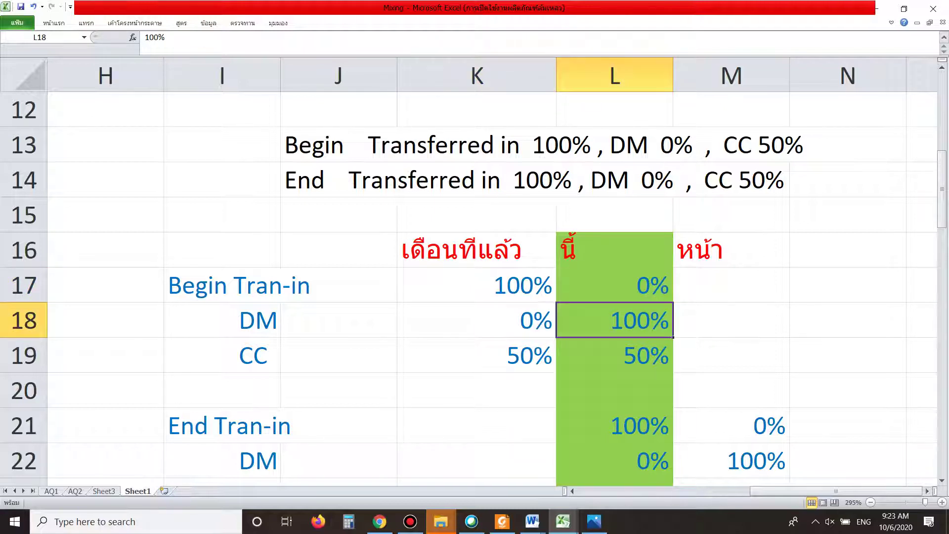
click(494, 356)
click(614, 355)
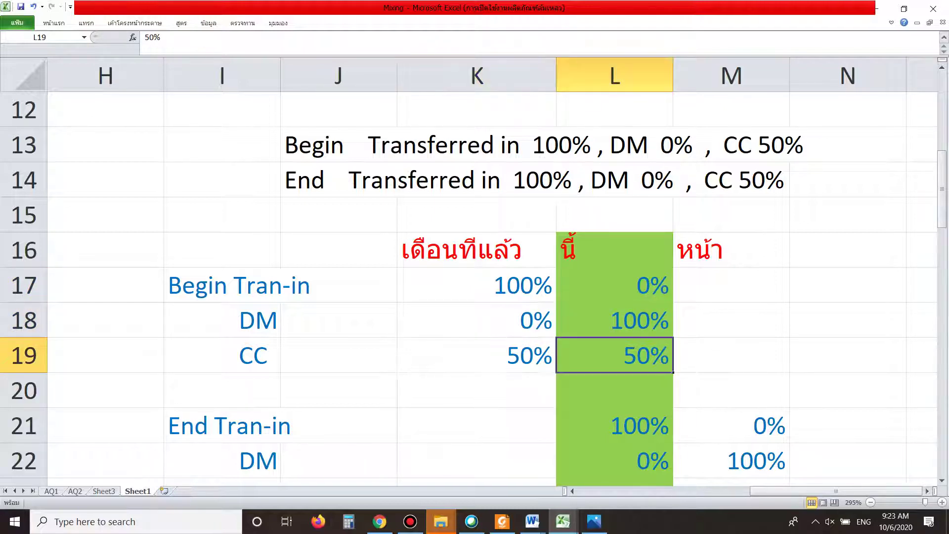
Examine this month's and next month's percentages for Assembly's ending Tran-in, DM and CC in rows 21 to 23
drag(524, 180, 746, 180)
scroll(746, 180, down, 1)
drag(614, 285, 614, 425)
click(614, 426)
scroll(474, 269, up, 1)
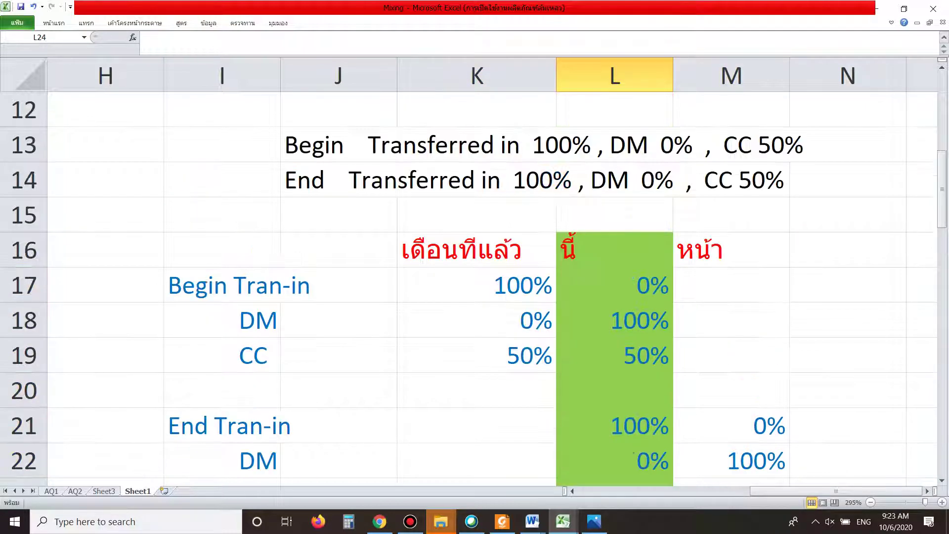
scroll(768, 257, down, 1)
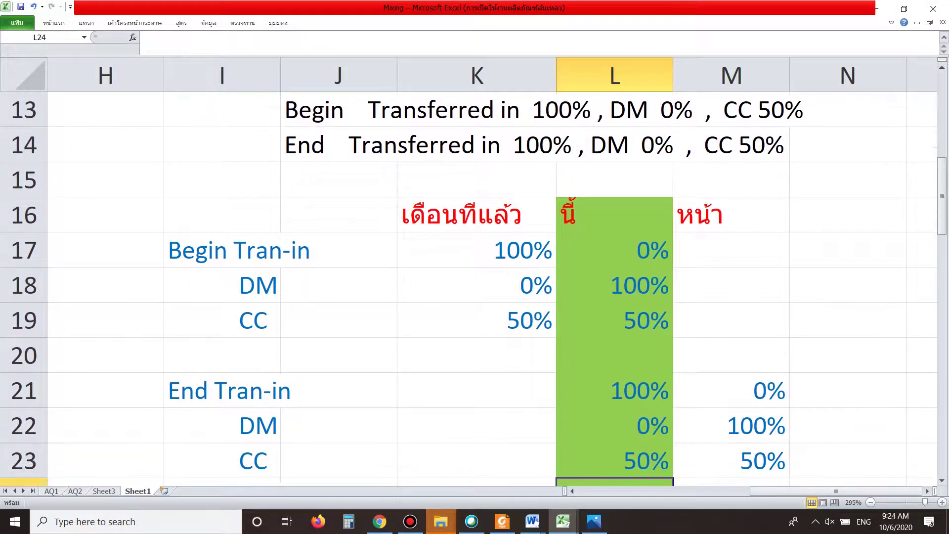
scroll(474, 270, down, 1)
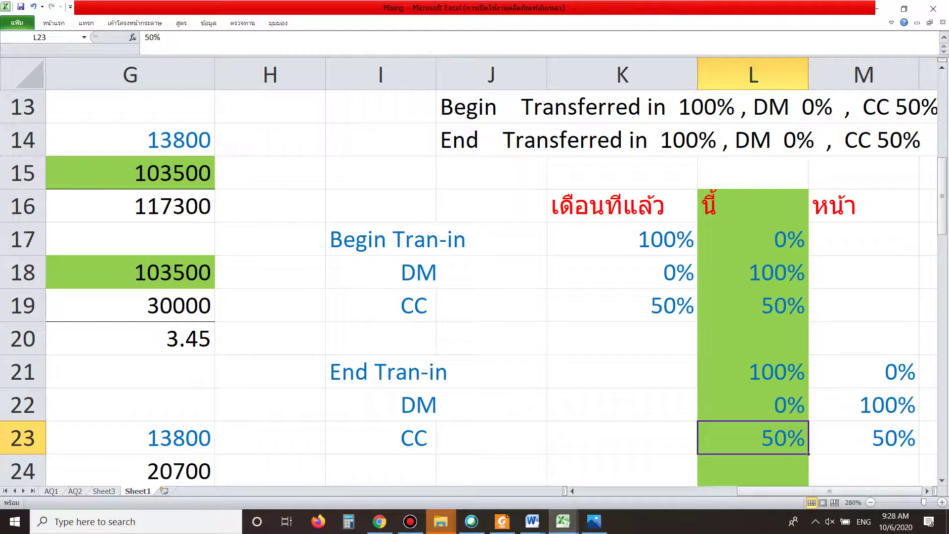
click(622, 437)
right_click(563, 521)
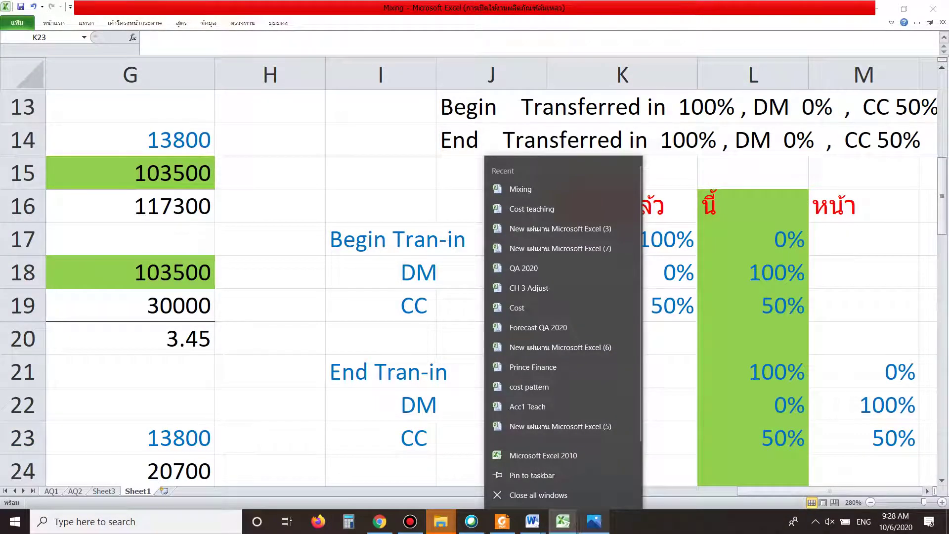
key(Escape)
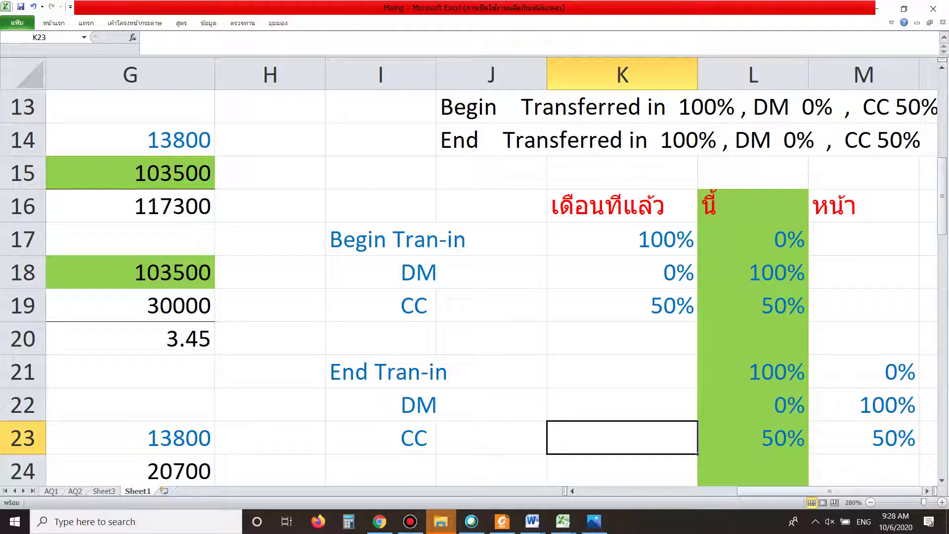
Clear the physical unit quantities in D2:D10, from WIP begin down to Accounted for
drag(810, 491, 649, 491)
scroll(470, 272, up, 4)
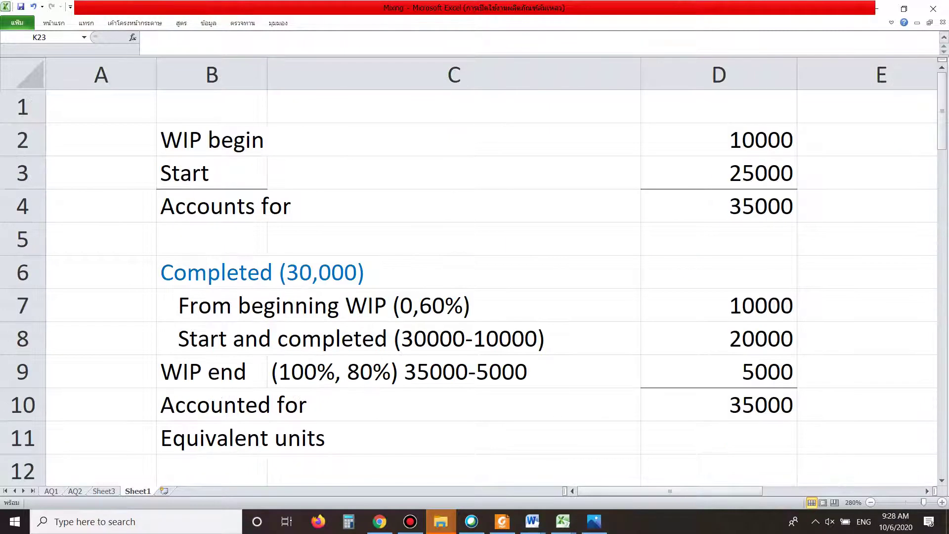
drag(719, 139, 719, 405)
key(Delete)
drag(719, 371, 718, 341)
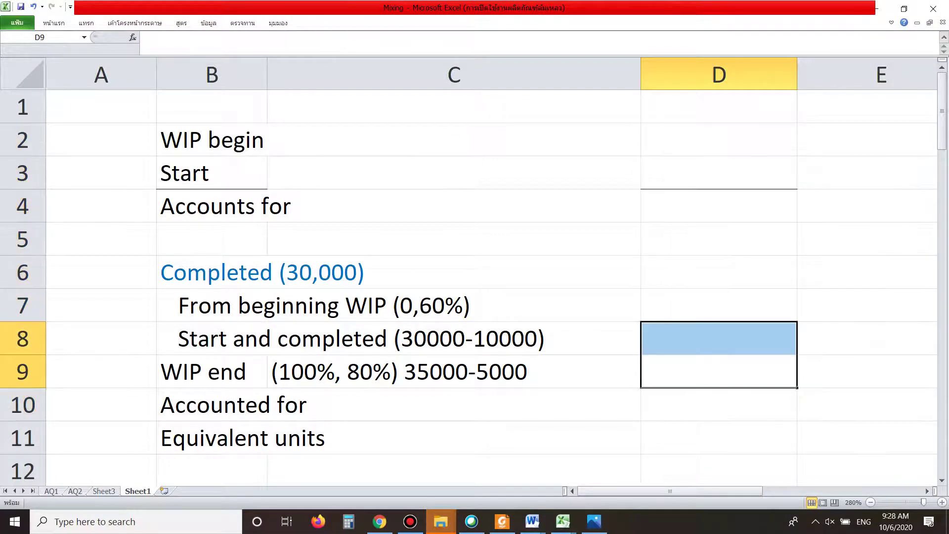
Look up Molding's beginning physical units in the exercise photo and enter 10000 for WIP begin in D2
ctrl+scroll(469, 272, down, 9)
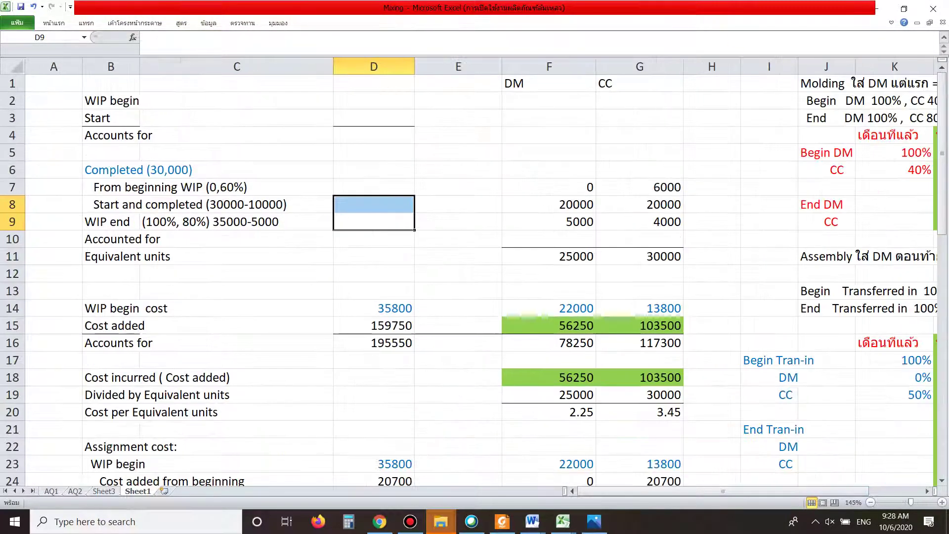
ctrl+scroll(469, 271, up, 6)
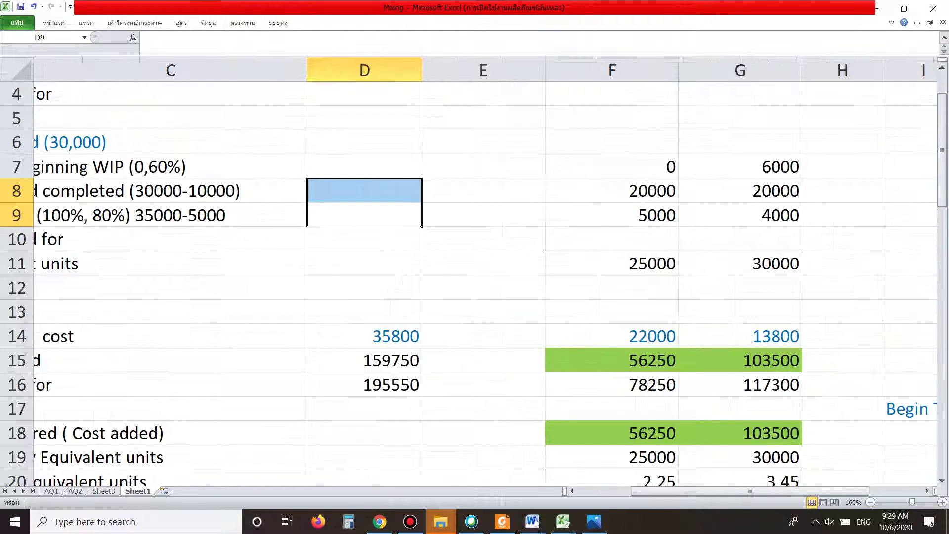
scroll(470, 272, up, 1)
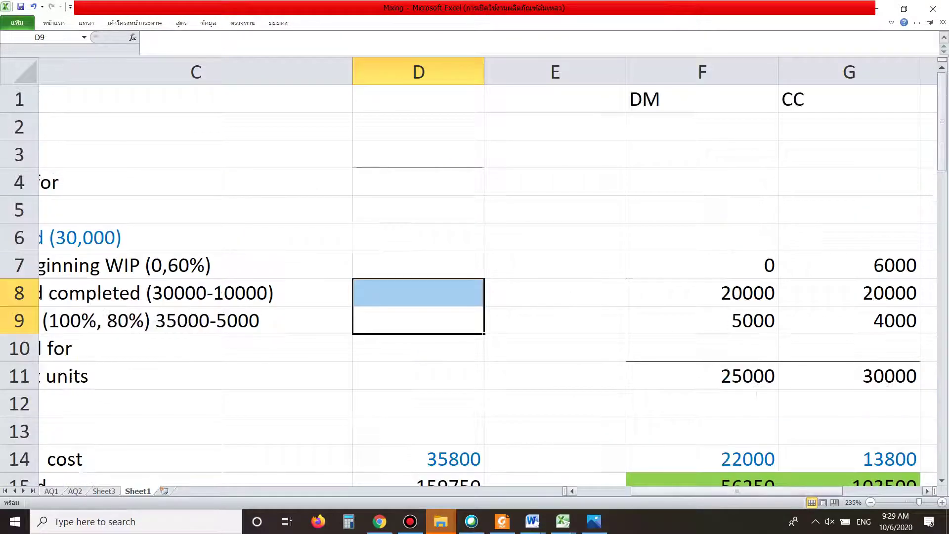
drag(806, 491, 753, 491)
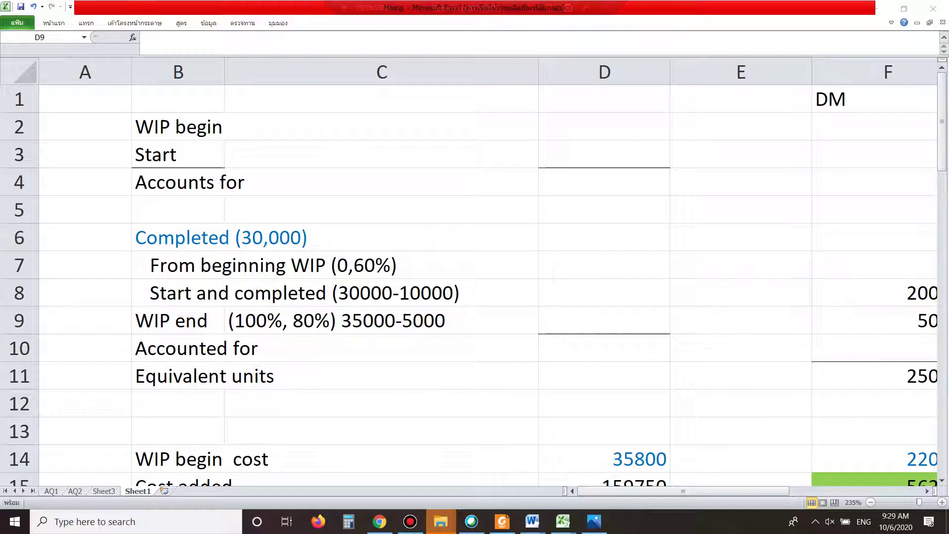
click(604, 126)
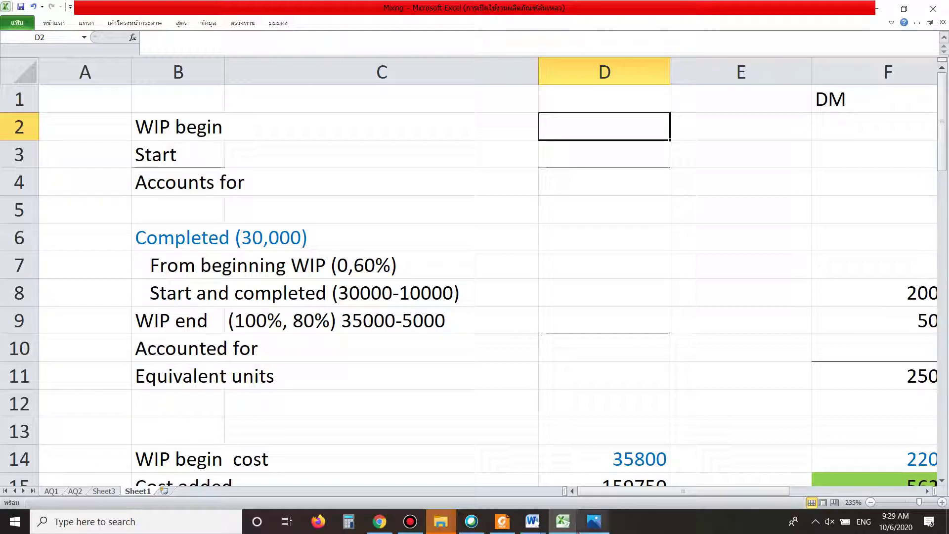
click(594, 521)
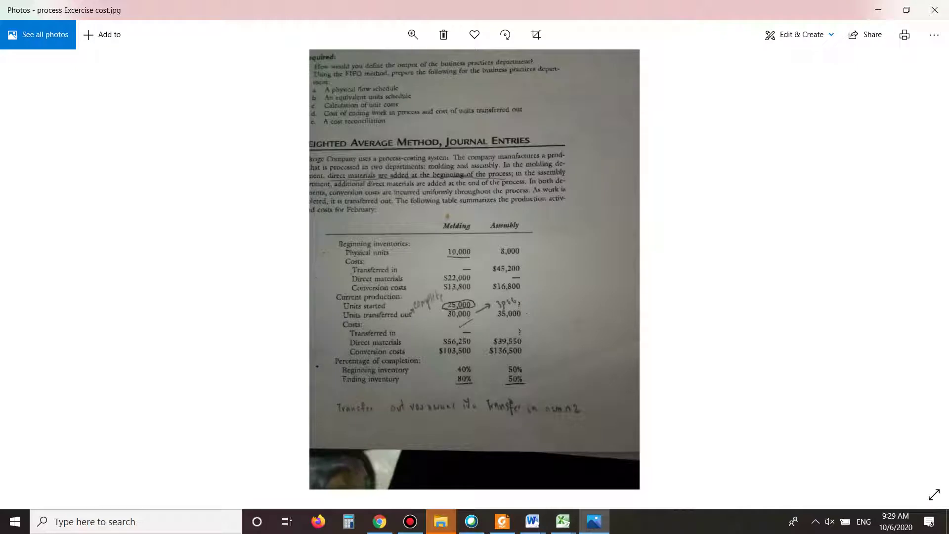
click(594, 521)
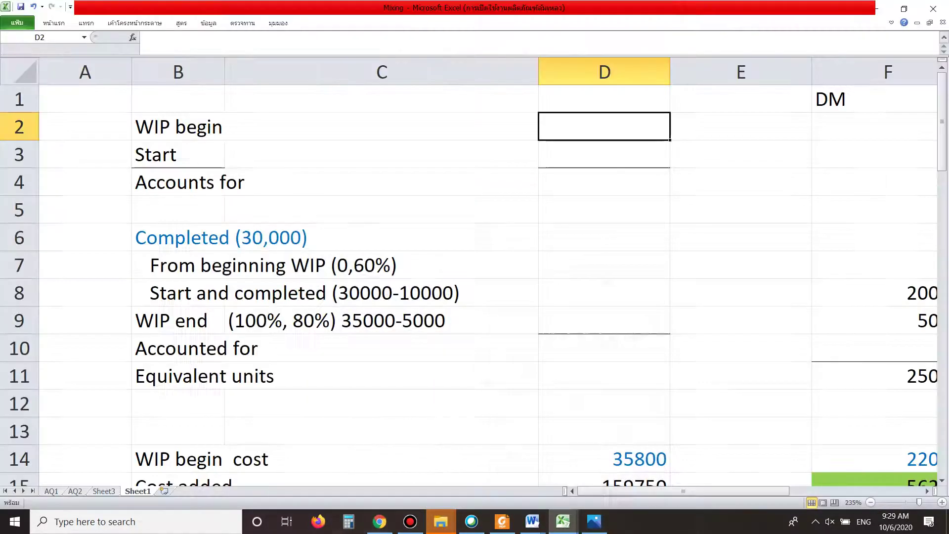
text(10000)
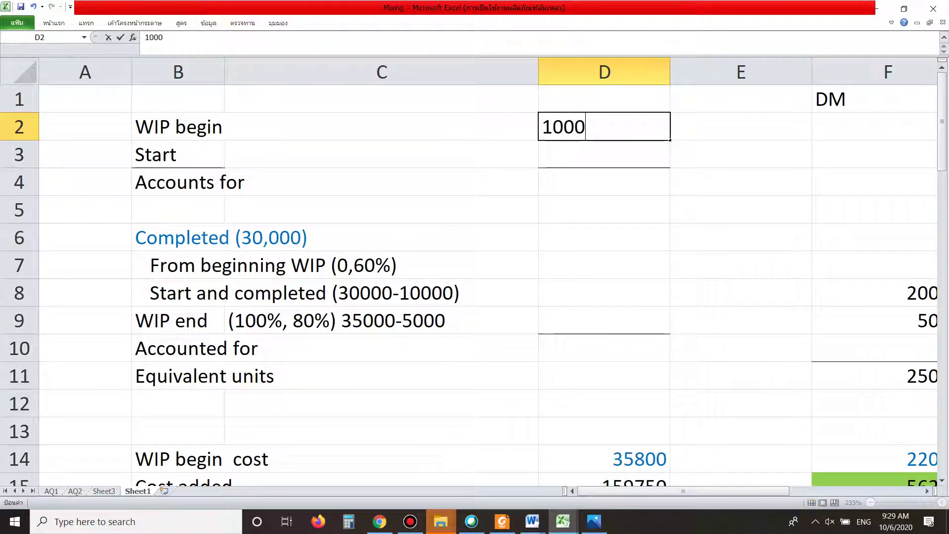
key(Down)
key(Down)
key(Down)
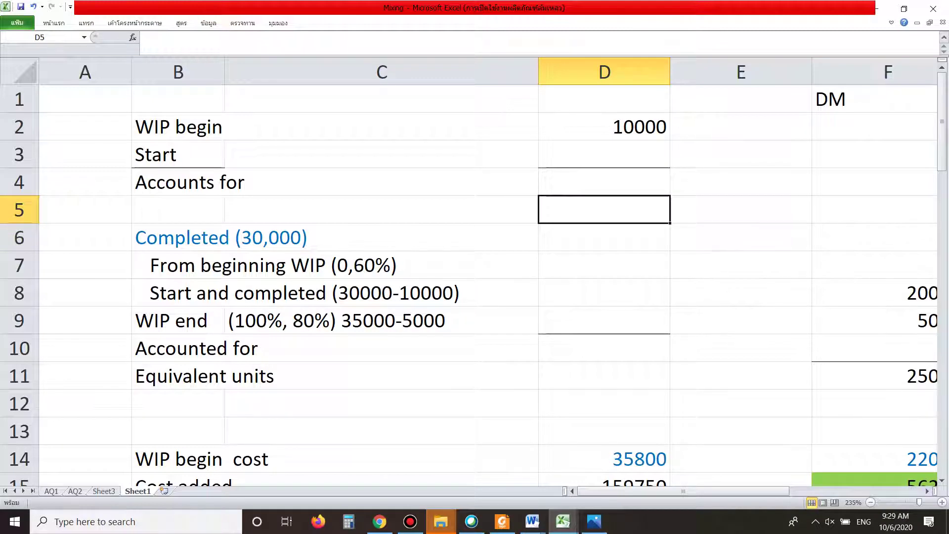
Enter 25000 for Start in D3 and 35000 for Accounts for in D4
key(Up)
key(Up)
text(25000)
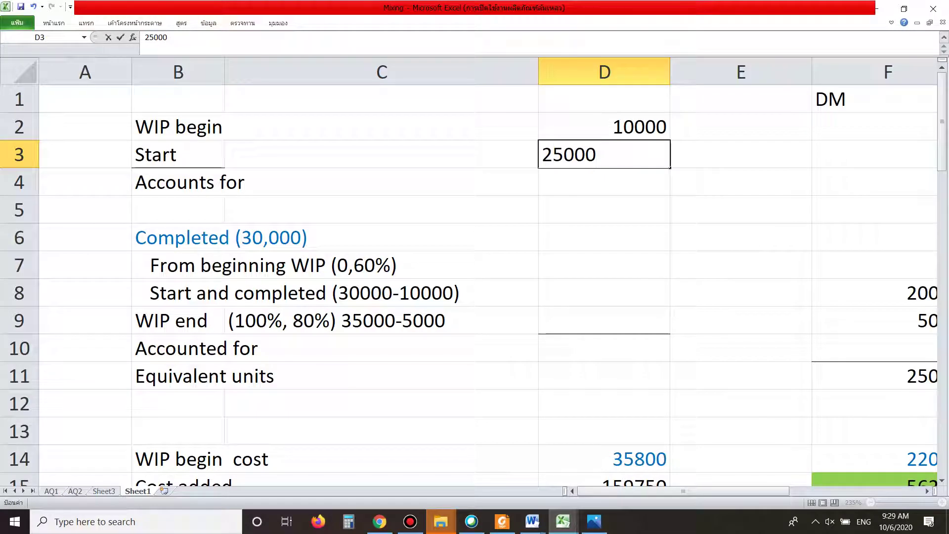
key(Return)
text(3)
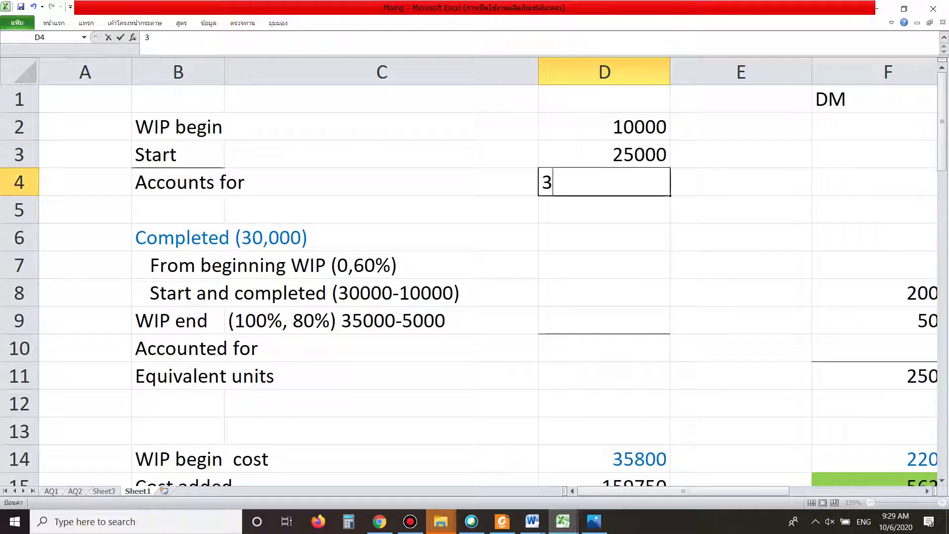
text(5000)
key(Down)
key(Down)
key(Down)
key(Down)
key(Down)
key(Down)
key(Down)
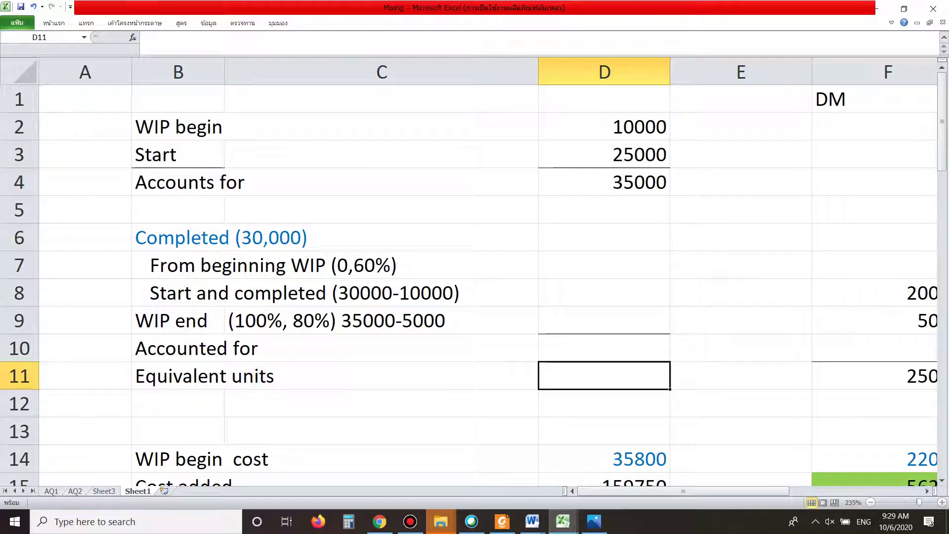
Look up Molding's units transferred out in the exercise photo to trace the completed units in row 6
double_click(186, 237)
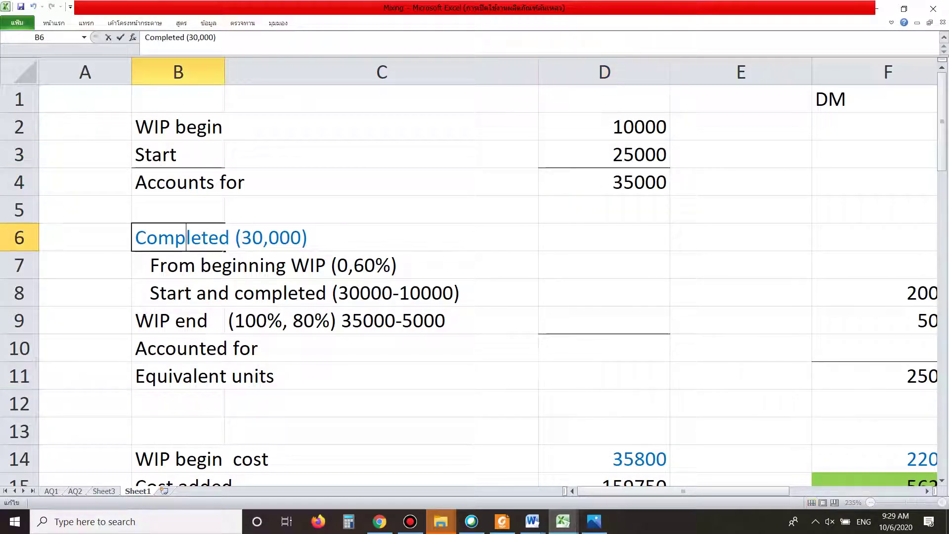
drag(231, 239, 310, 238)
click(386, 376)
mouse_move(502, 522)
click(593, 521)
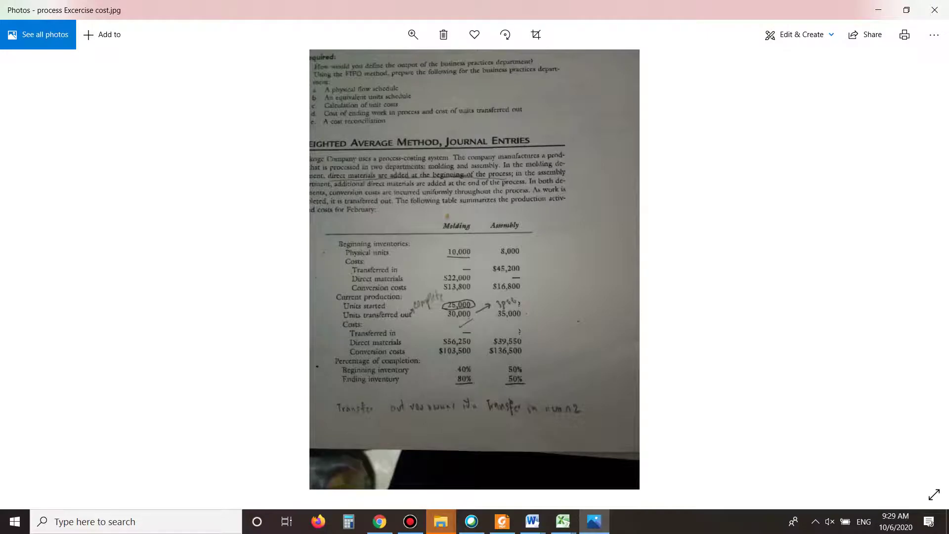
scroll(475, 393, up, 5)
scroll(475, 395, up, 1)
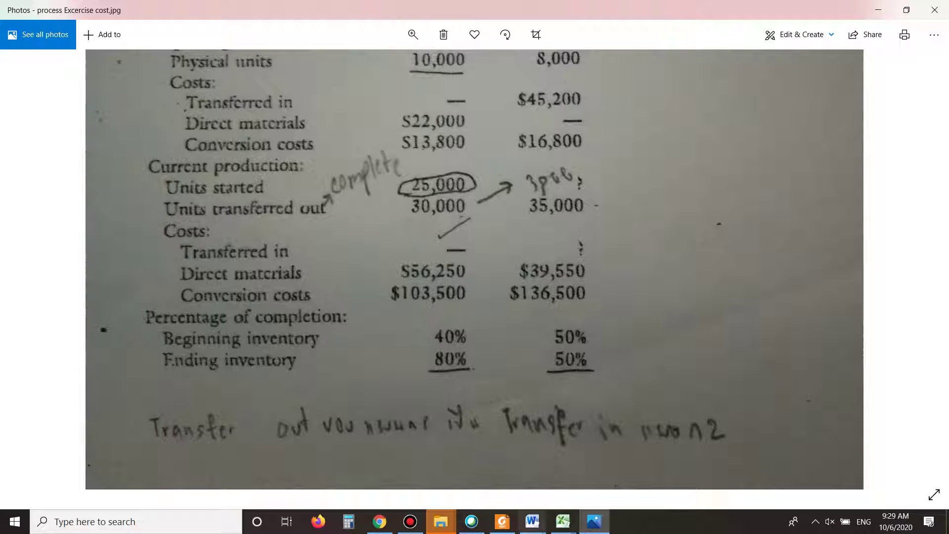
click(563, 521)
click(631, 470)
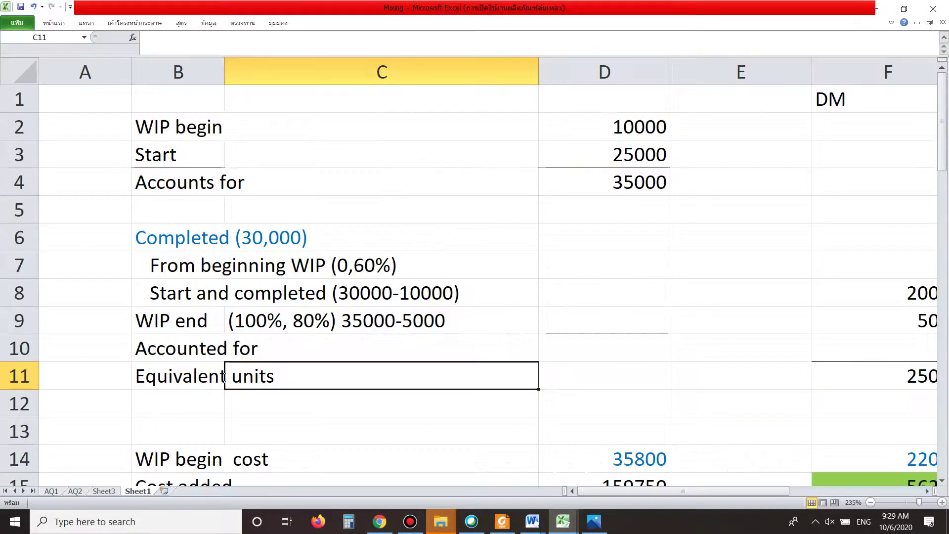
Examine the Completed line in row 6 and its two parts, From beginning WIP and Start and completed, in rows 7 and 8
drag(192, 237, 302, 238)
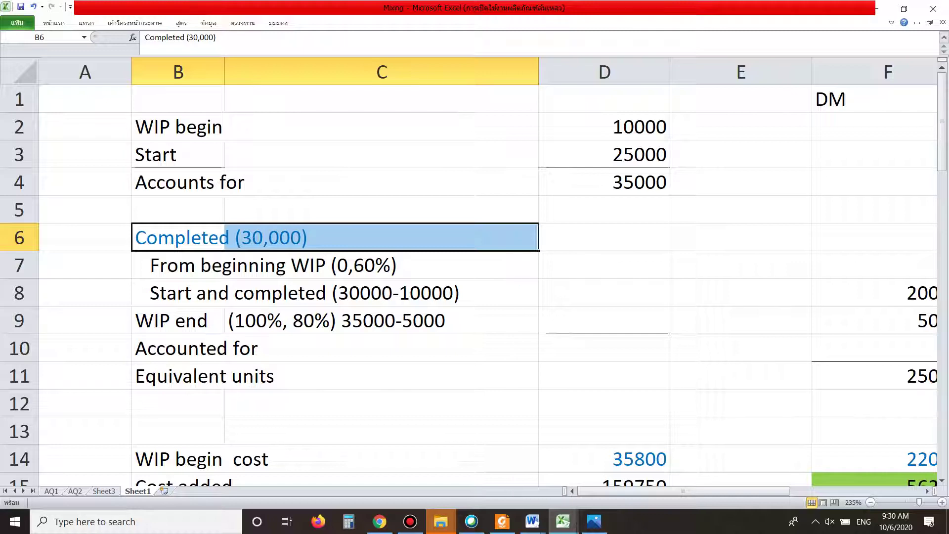
click(226, 182)
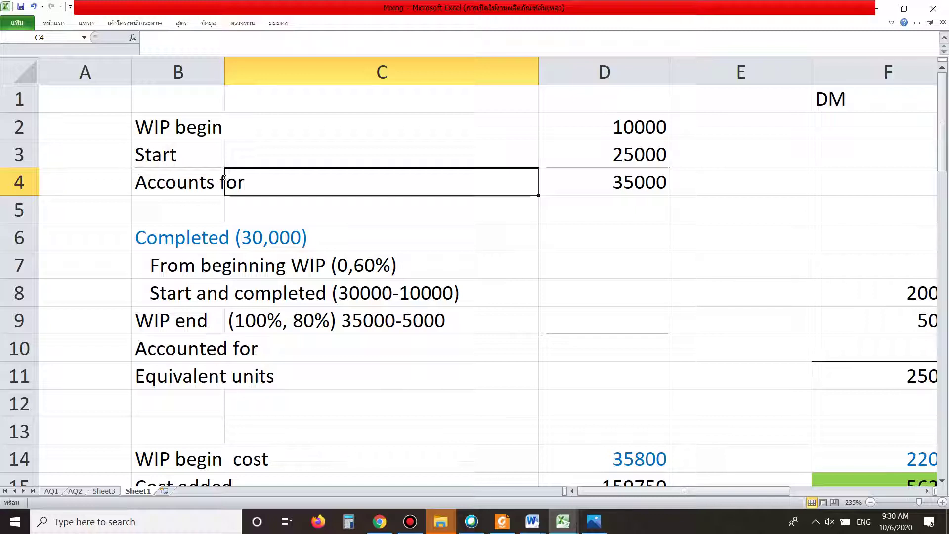
drag(217, 237, 257, 237)
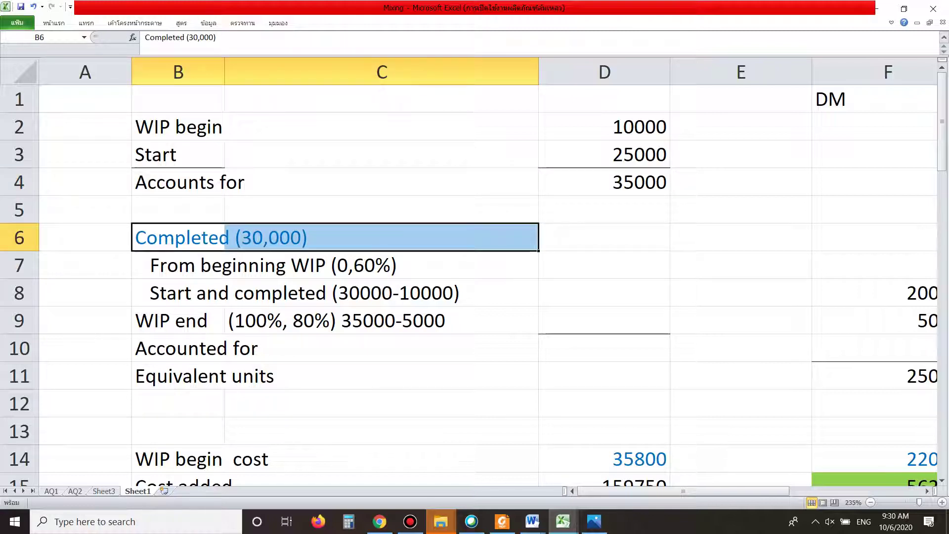
click(604, 237)
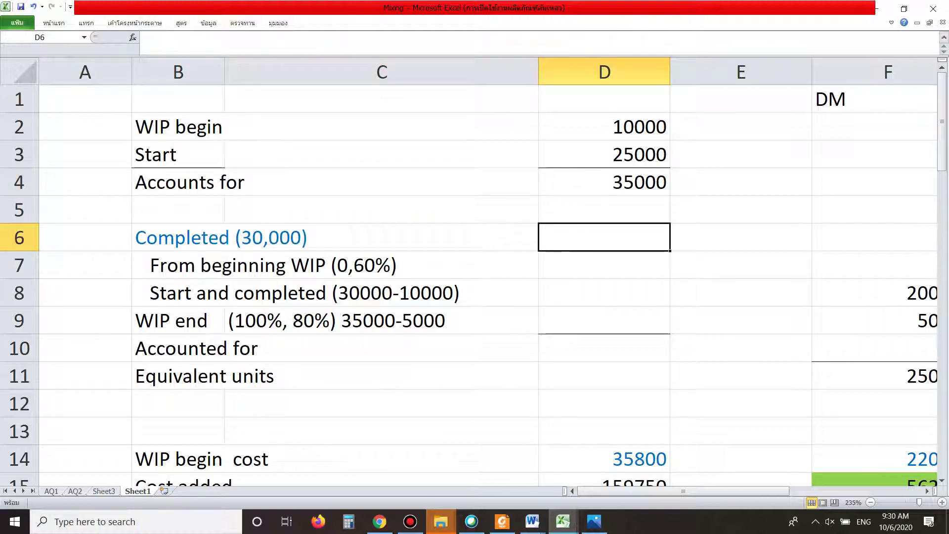
drag(212, 238, 277, 237)
drag(212, 265, 277, 265)
drag(212, 293, 306, 293)
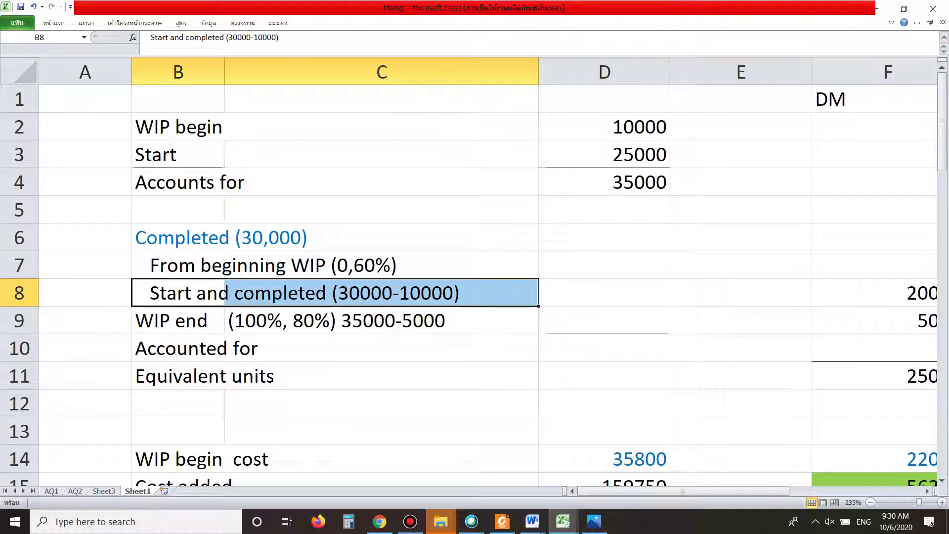
click(346, 293)
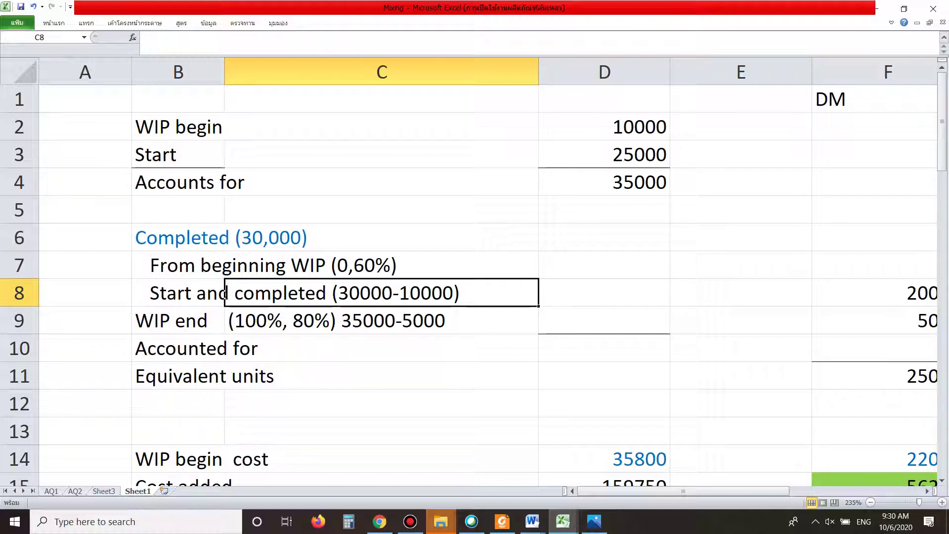
Enter 10000 physical units for From beginning WIP in D7, matching the WIP begin quantity
click(604, 265)
click(604, 127)
click(604, 237)
key(Down)
text(10000)
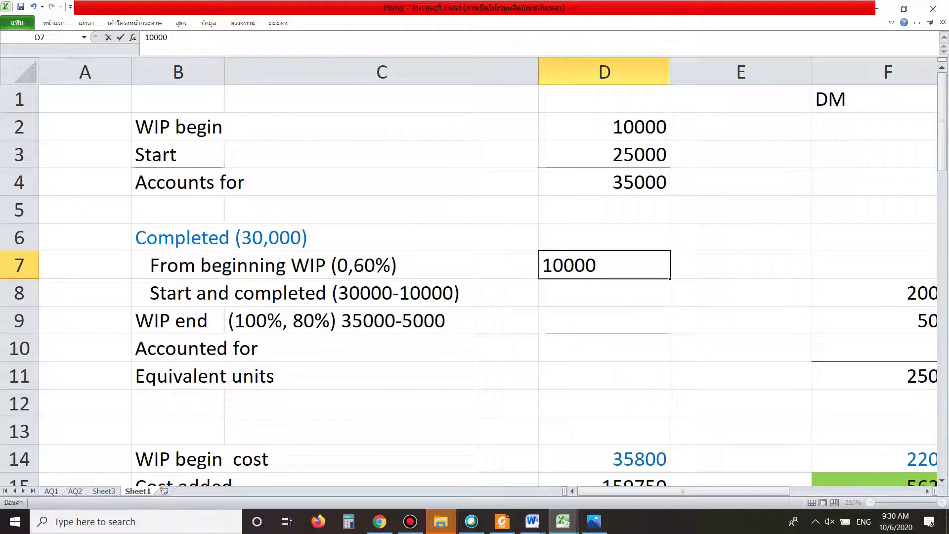
key(Down)
key(Down)
Enter 20000 for Start and completed in D8, the completed units less those from beginning WIP
click(603, 265)
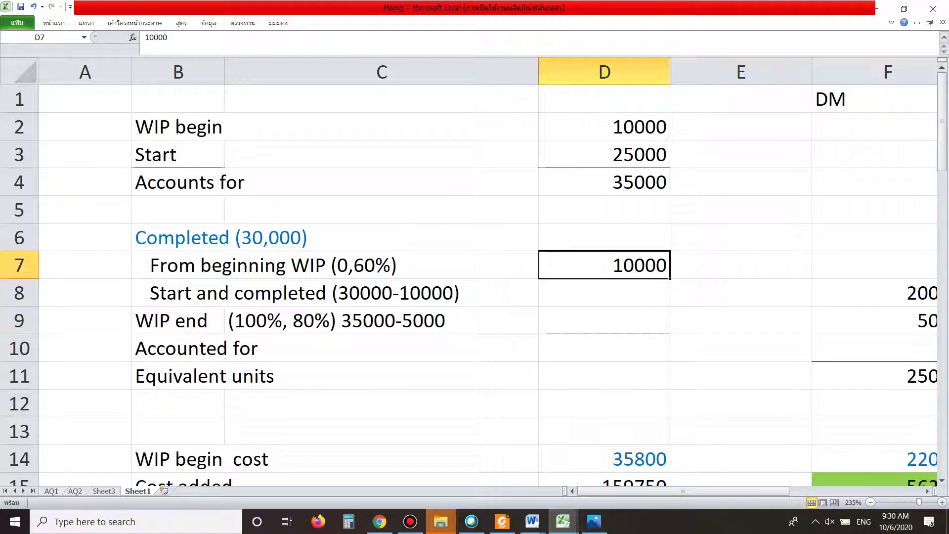
key(Down)
drag(178, 238, 286, 238)
click(604, 265)
key(Down)
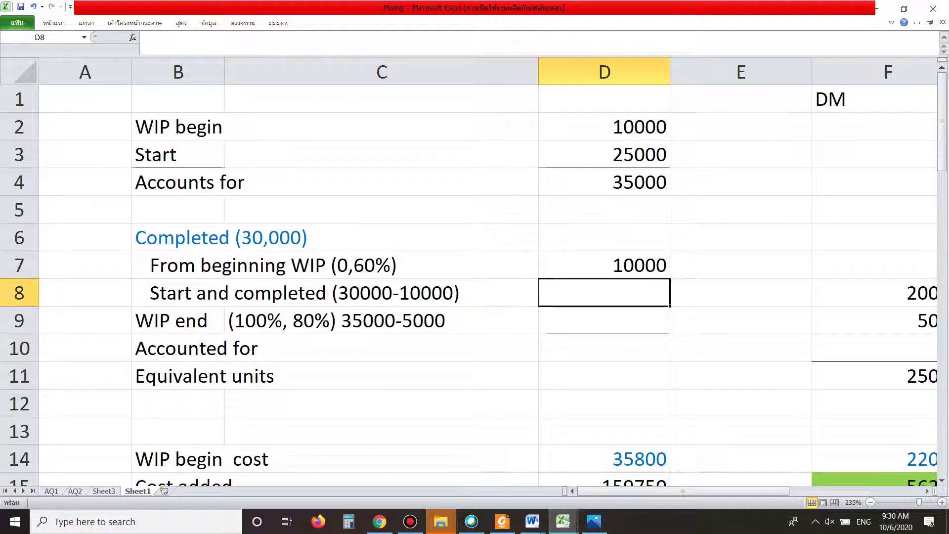
text(20000)
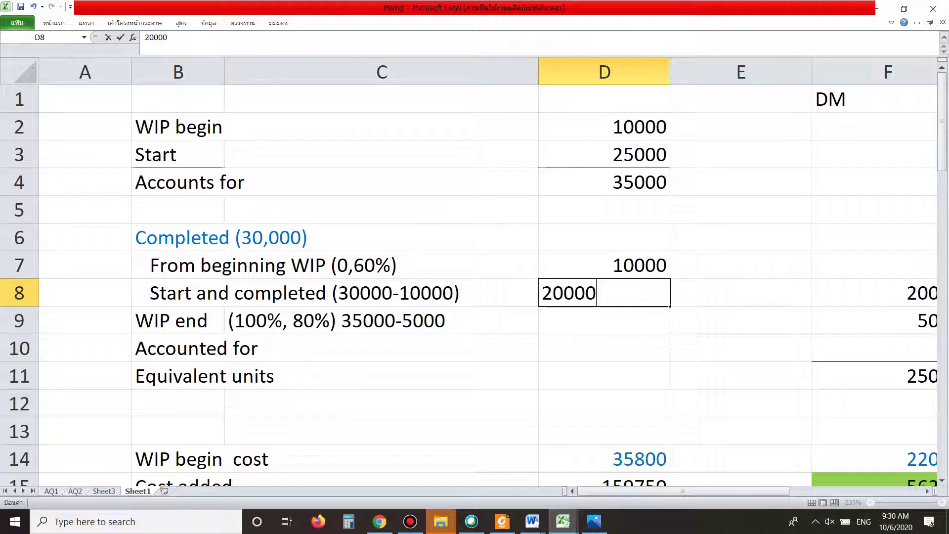
click(741, 348)
click(604, 293)
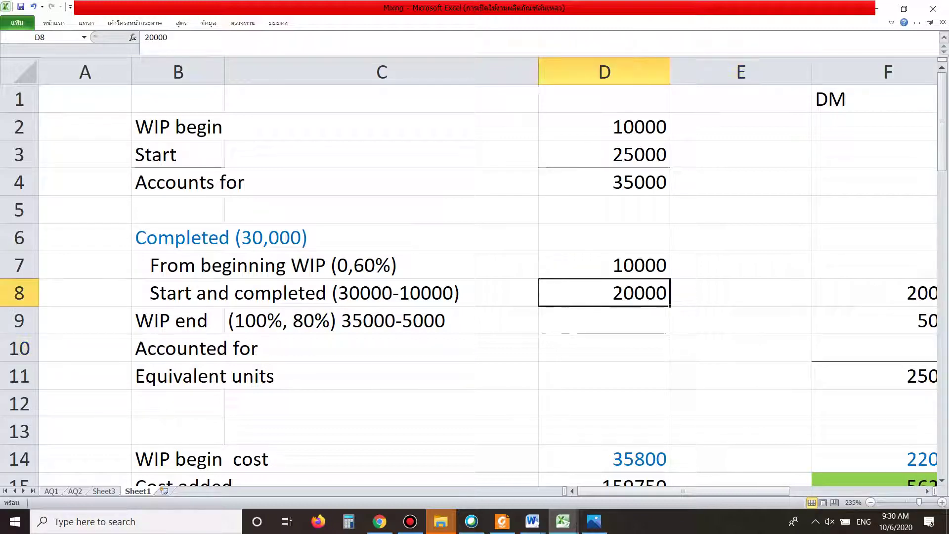
Compare the Start units in row 3 with the Start and completed units in row 8
drag(198, 293, 316, 293)
drag(188, 155, 317, 154)
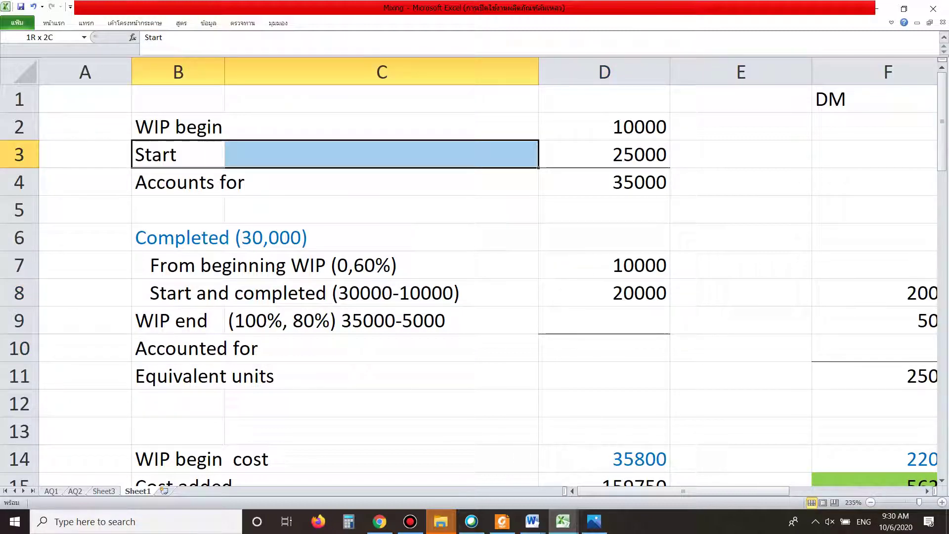
drag(188, 155, 604, 154)
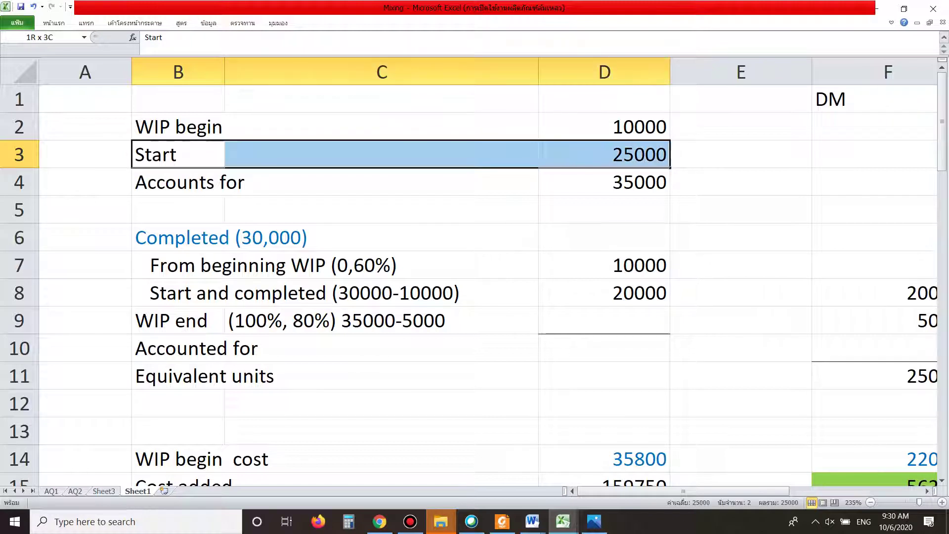
drag(187, 293, 356, 293)
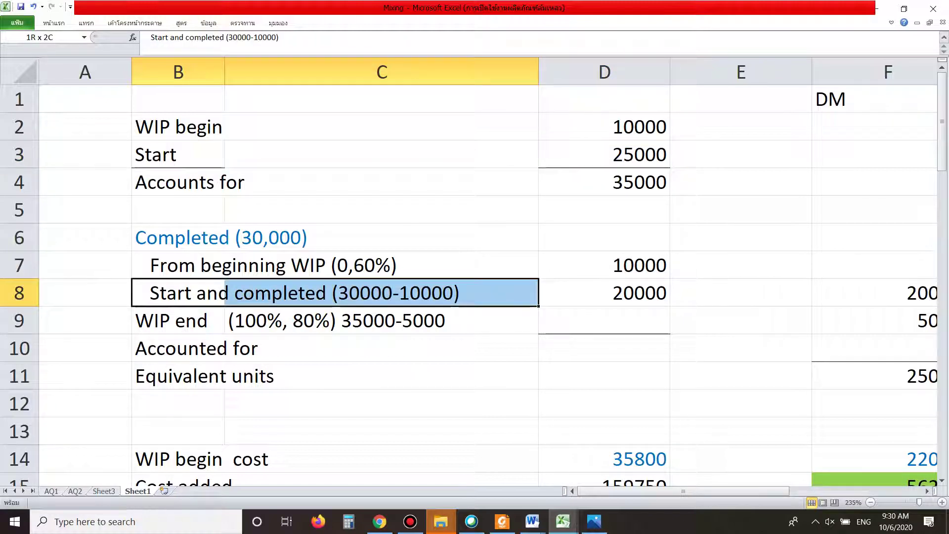
click(381, 294)
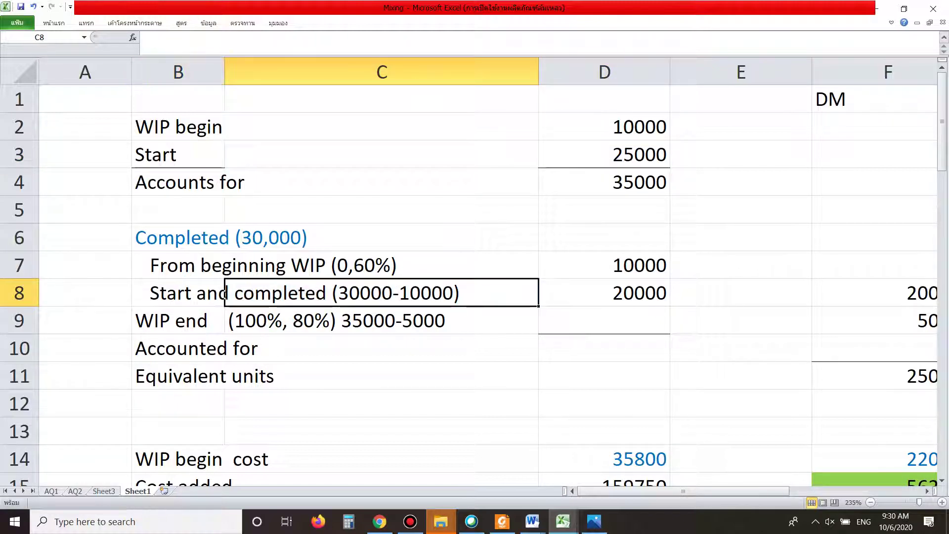
click(604, 293)
drag(604, 266, 604, 293)
click(604, 293)
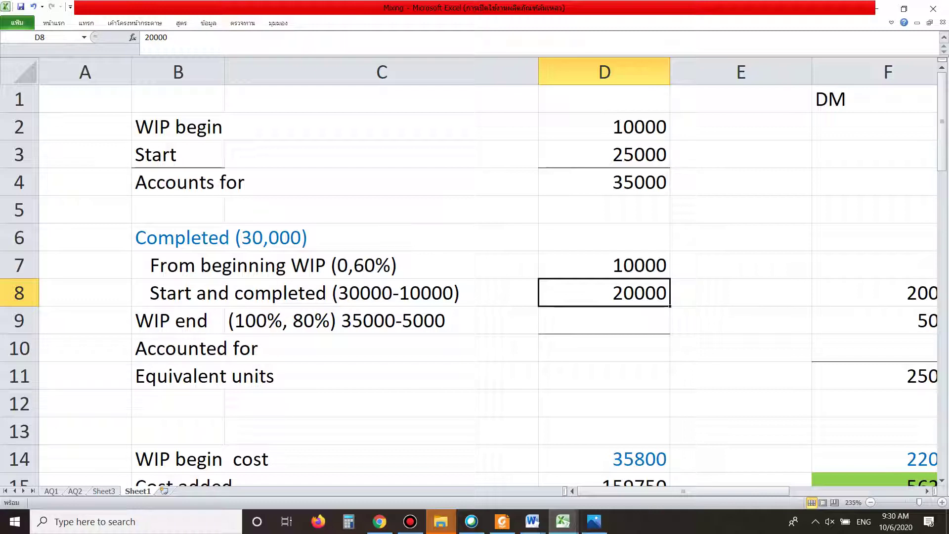
Check the exercise photo, and enter 35000 for Accounted for in D10 and 5000 for WIP end in D9
click(594, 521)
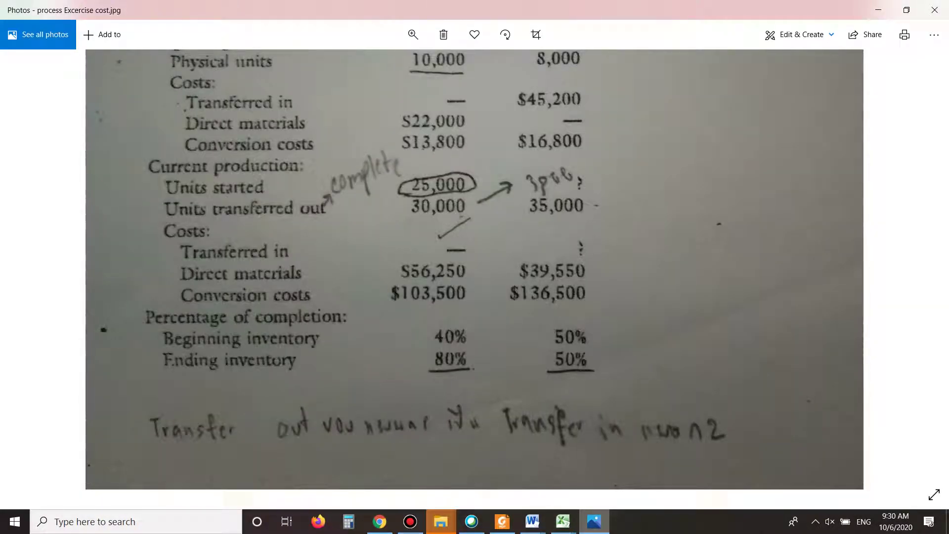
click(563, 521)
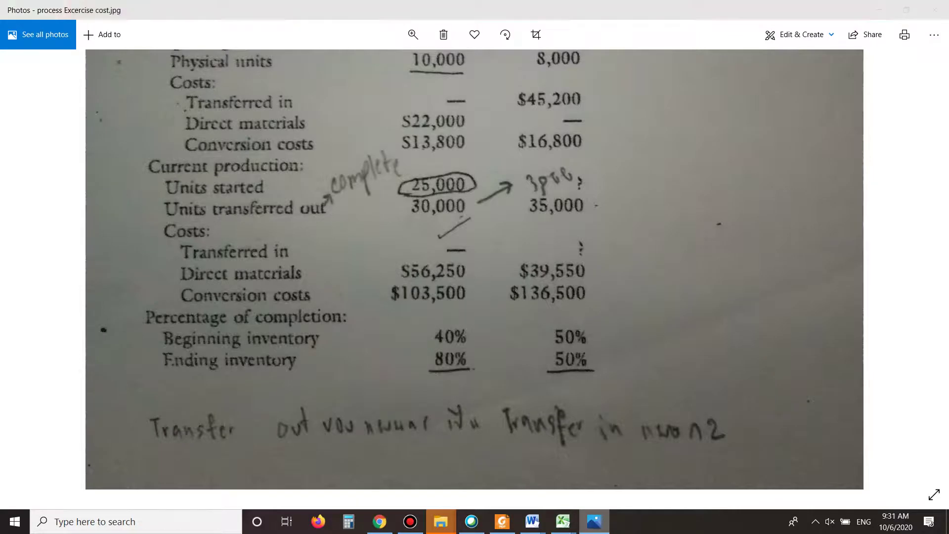
click(604, 320)
click(603, 376)
click(604, 348)
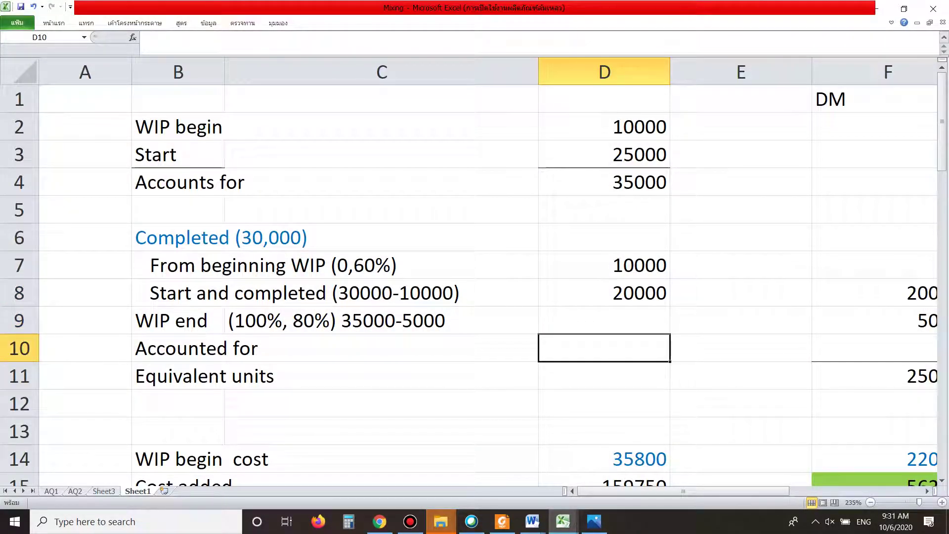
text(35000)
click(604, 431)
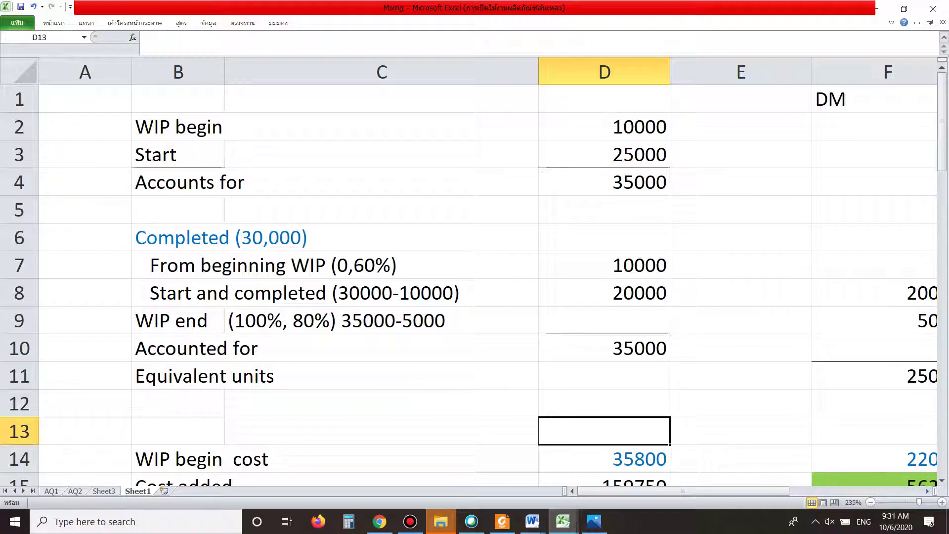
click(604, 320)
text(5000)
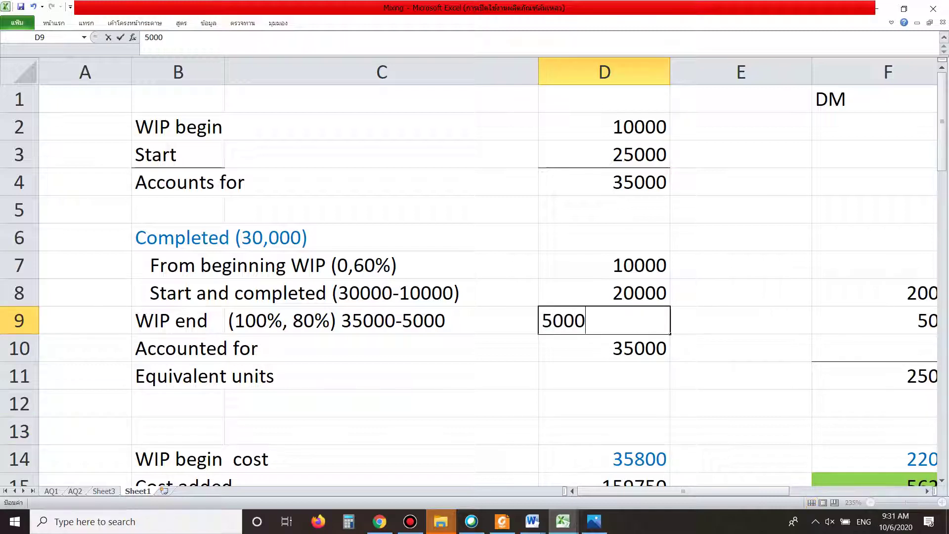
click(740, 265)
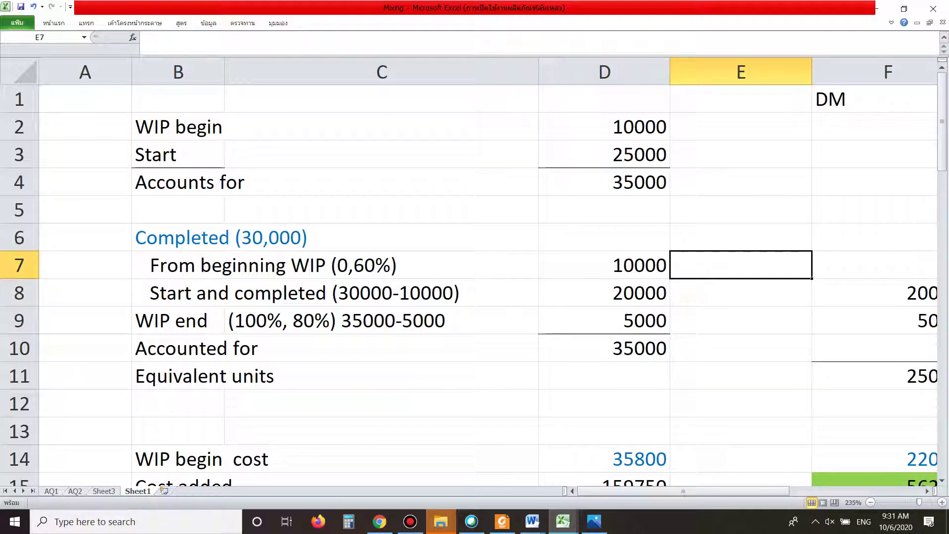
Examine this month's Molding percentages for beginning and ending DM and CC in L5:L9
drag(687, 491, 820, 491)
drag(785, 155, 785, 182)
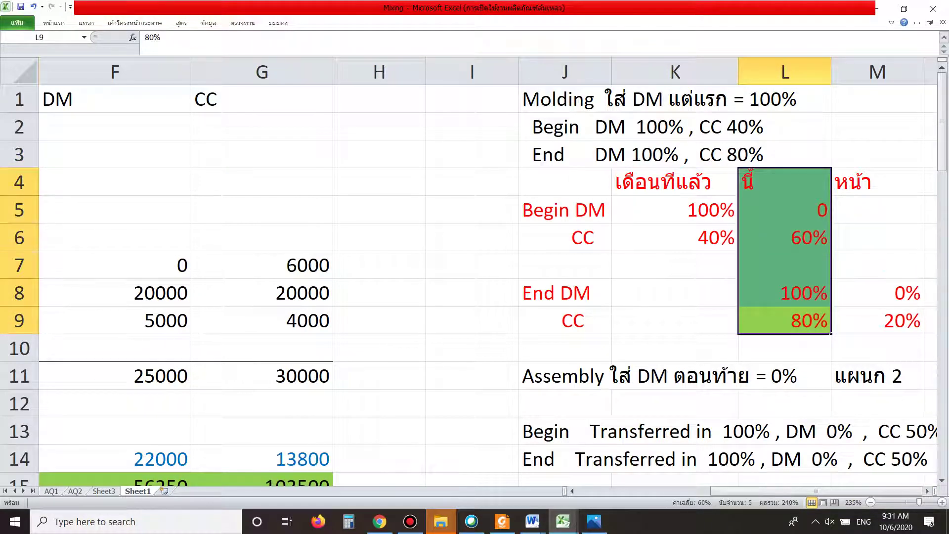
click(785, 237)
click(785, 210)
click(785, 237)
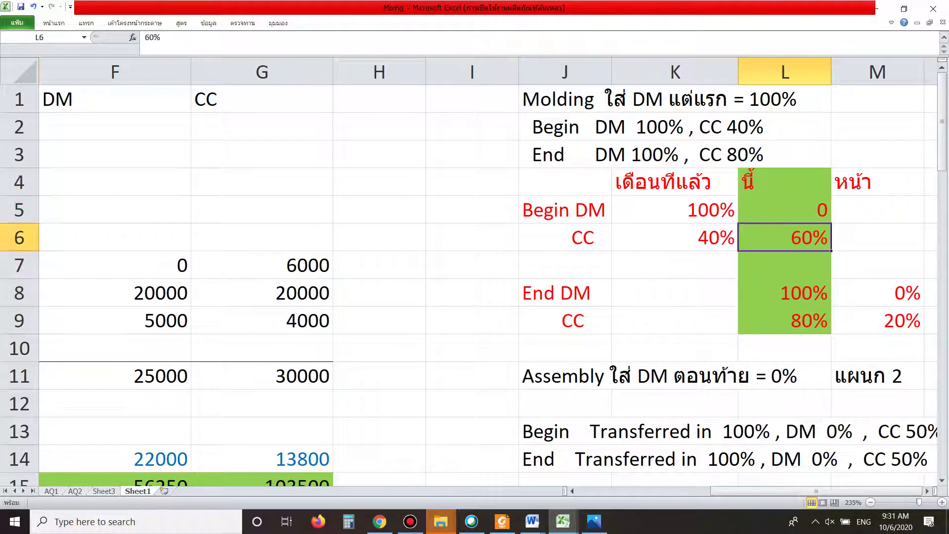
drag(785, 293, 784, 321)
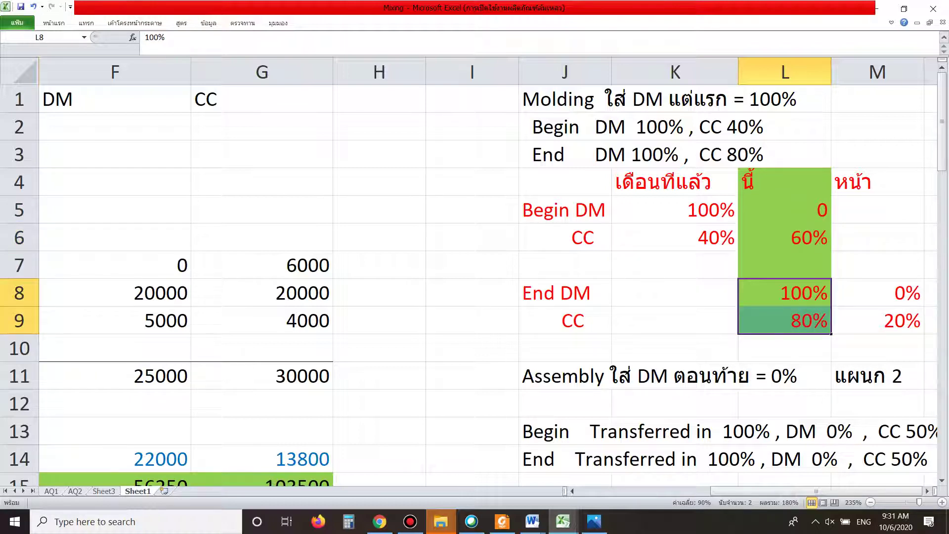
Compare the beginning WIP physical units in D7 with their DM and CC equivalent units in F7 and G7
drag(791, 490, 711, 491)
click(418, 265)
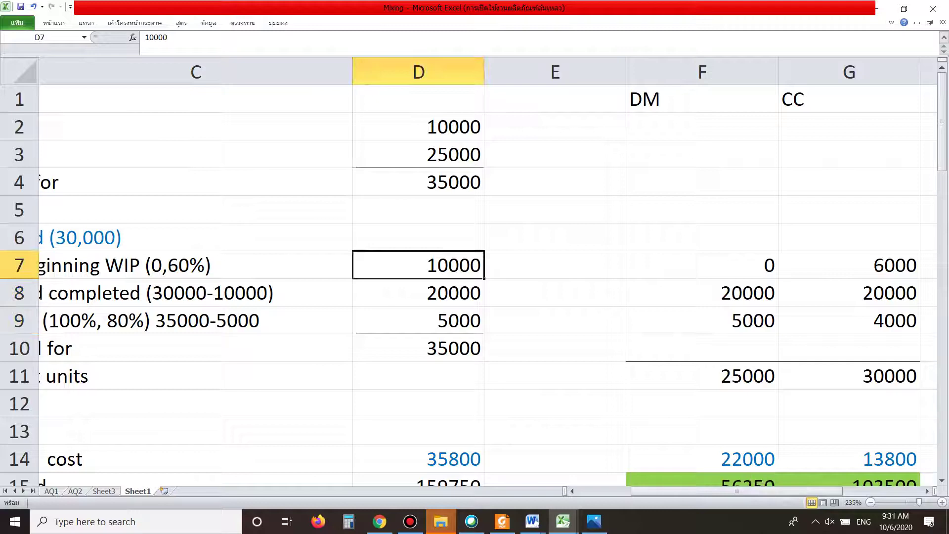
click(702, 265)
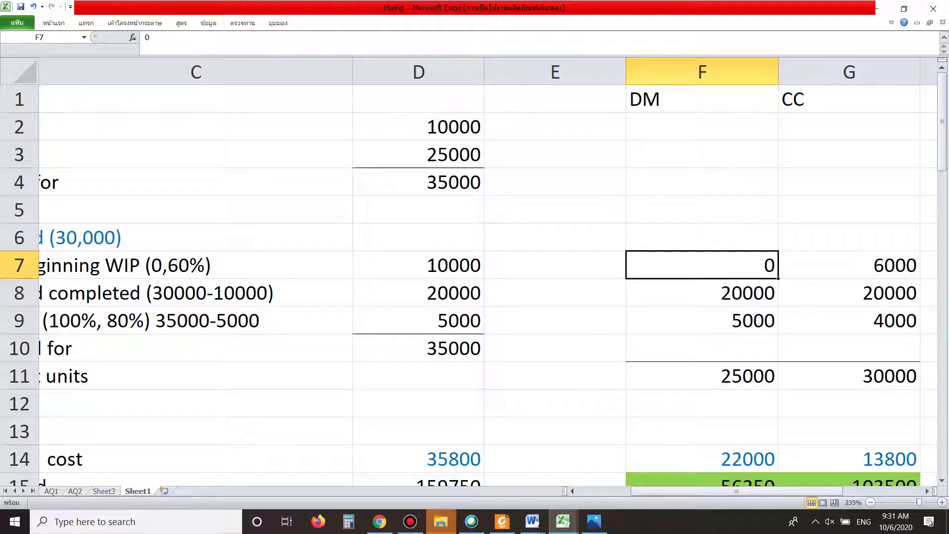
click(418, 266)
click(849, 265)
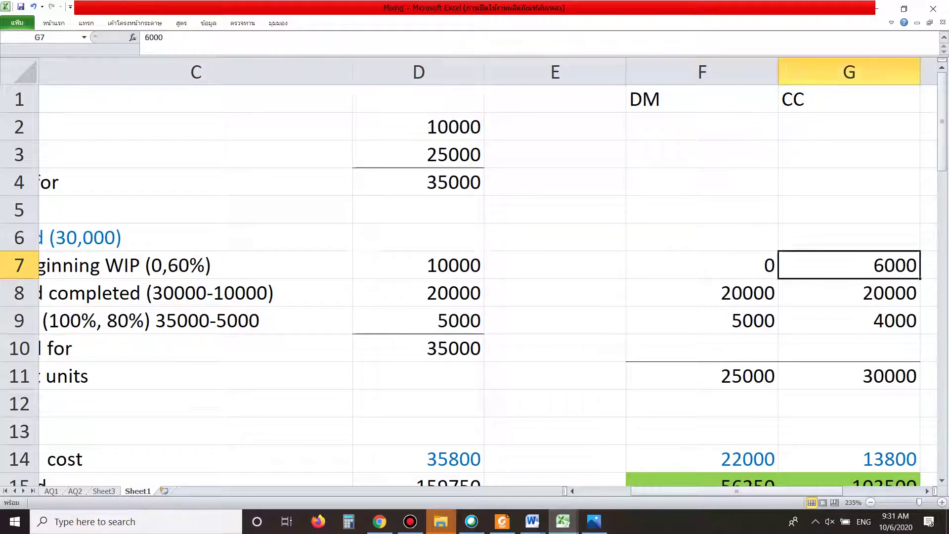
Compare the Start and completed physical units in row 8 with their DM and CC equivalent units in F8 and G8
drag(696, 491, 641, 490)
drag(187, 293, 227, 293)
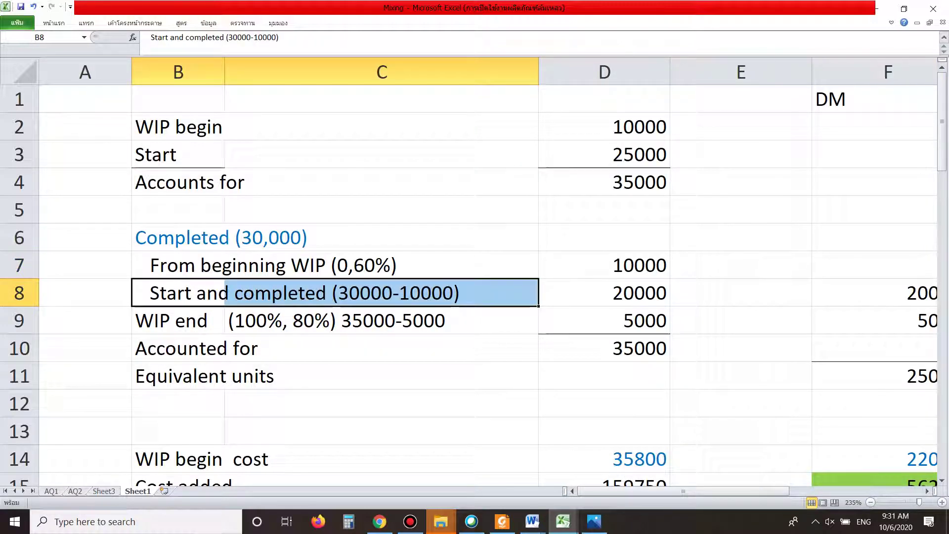
drag(634, 491, 688, 491)
click(435, 293)
click(712, 292)
key(Right)
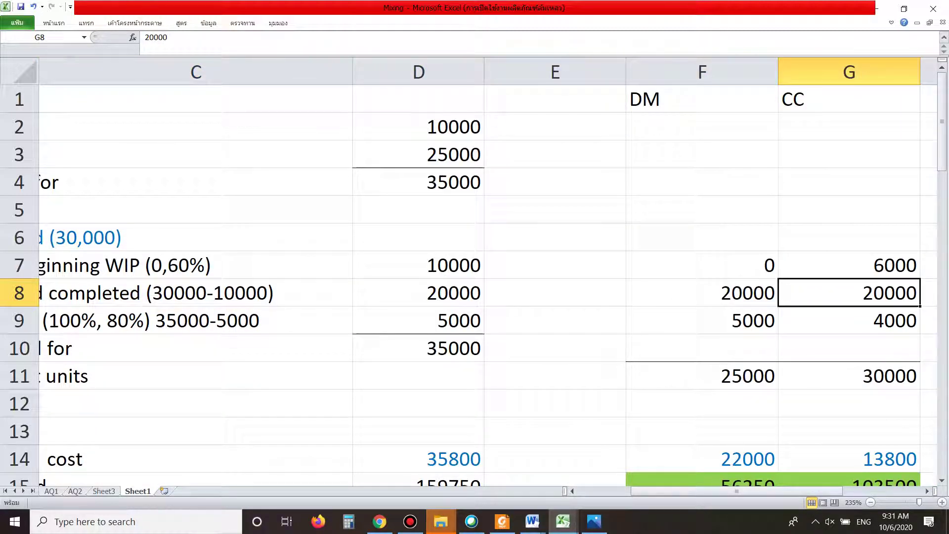
Compare the WIP end units in D9 with the ending percentages in L8:L9 and the equivalent units in F9 and G9
click(434, 320)
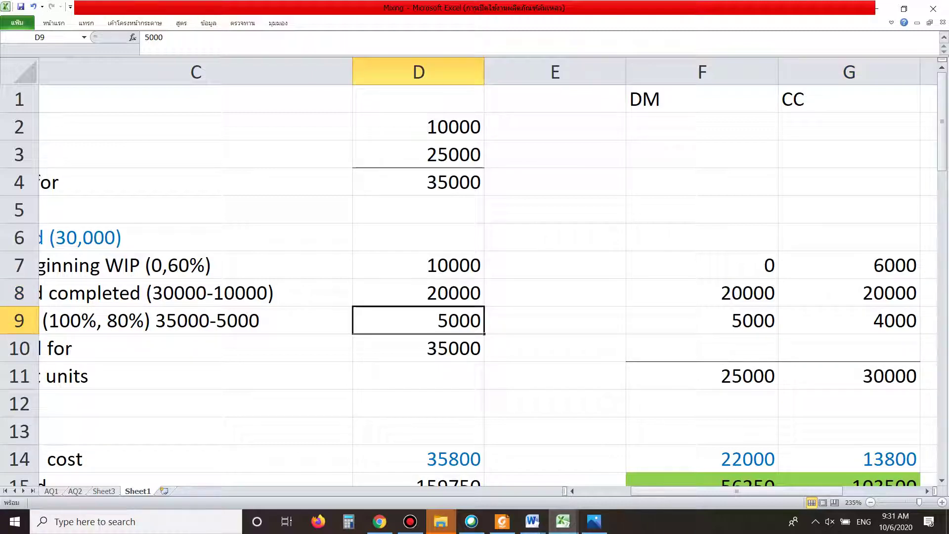
drag(700, 491, 646, 491)
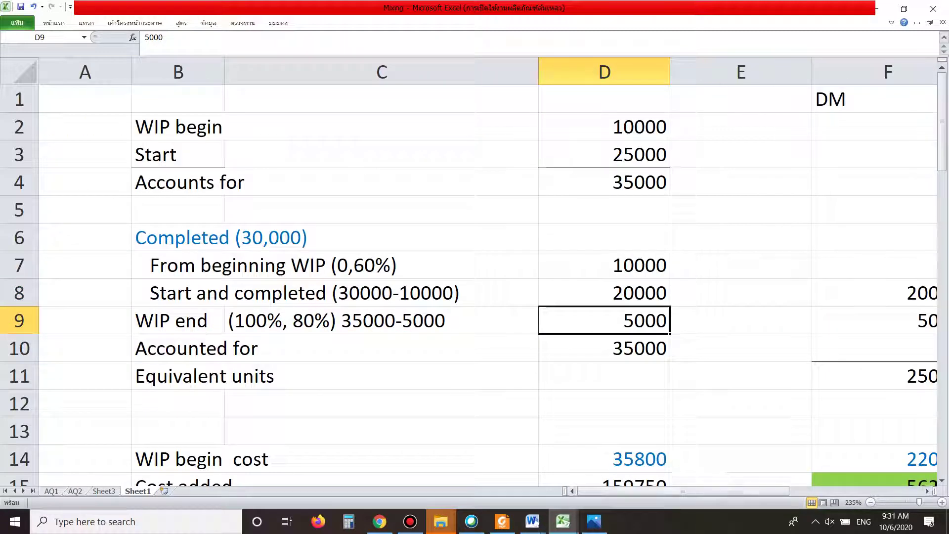
drag(658, 491, 791, 491)
drag(785, 293, 785, 320)
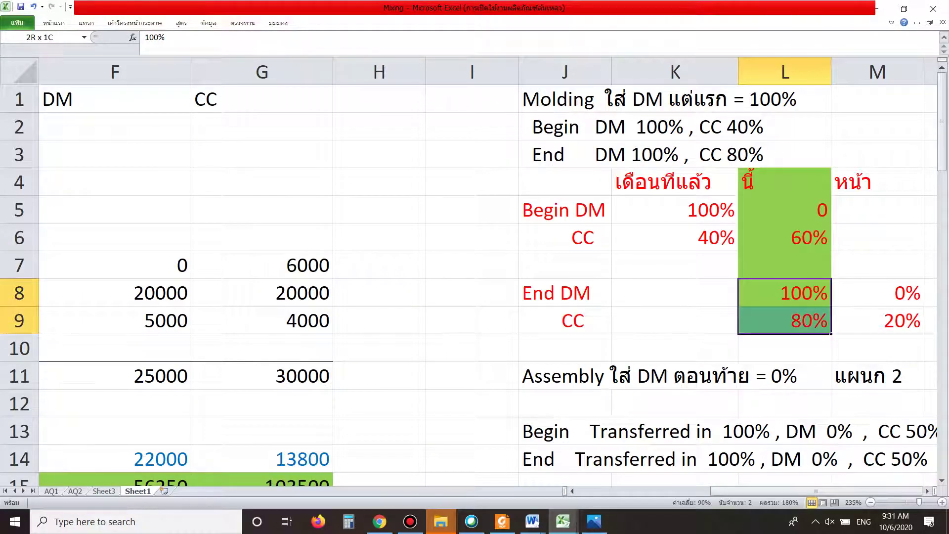
drag(815, 491, 737, 491)
click(795, 320)
click(849, 320)
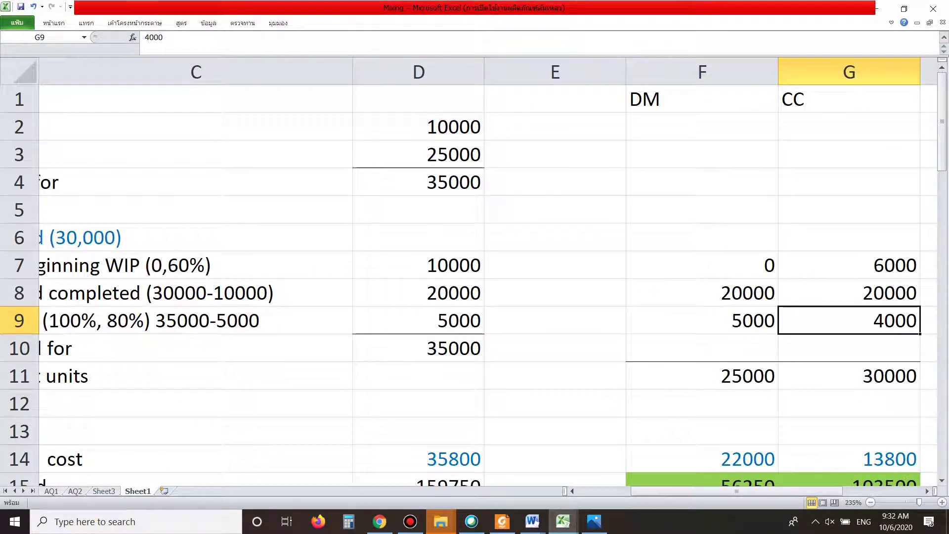
Examine the equivalent units in row 11 and the WIP begin cost, Cost added and Accounts for amounts in rows 14 to 16
click(702, 404)
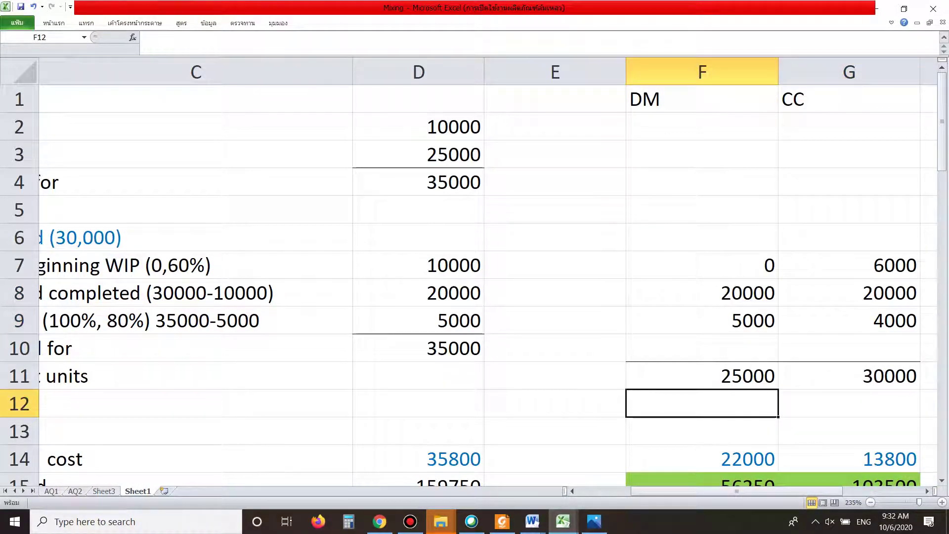
scroll(702, 404, down, 1)
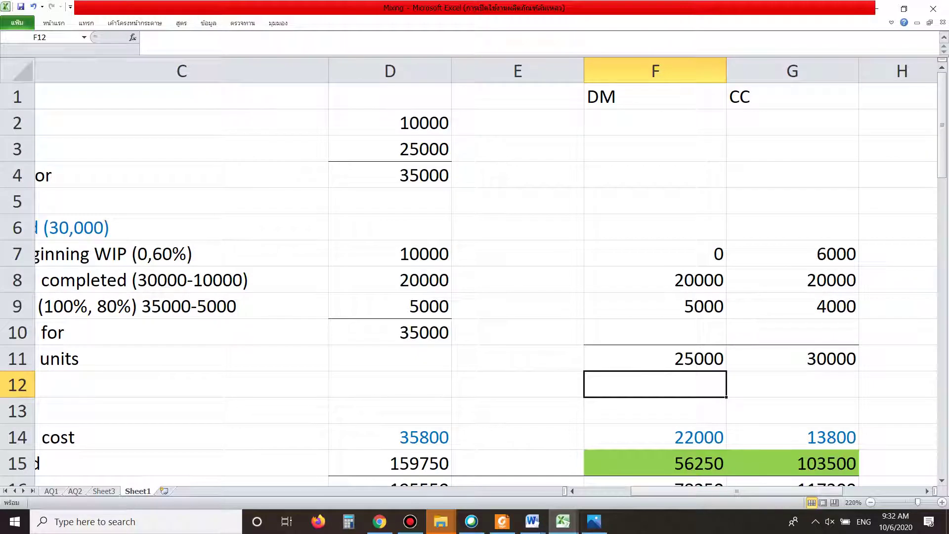
scroll(701, 403, down, 1)
drag(680, 490, 653, 491)
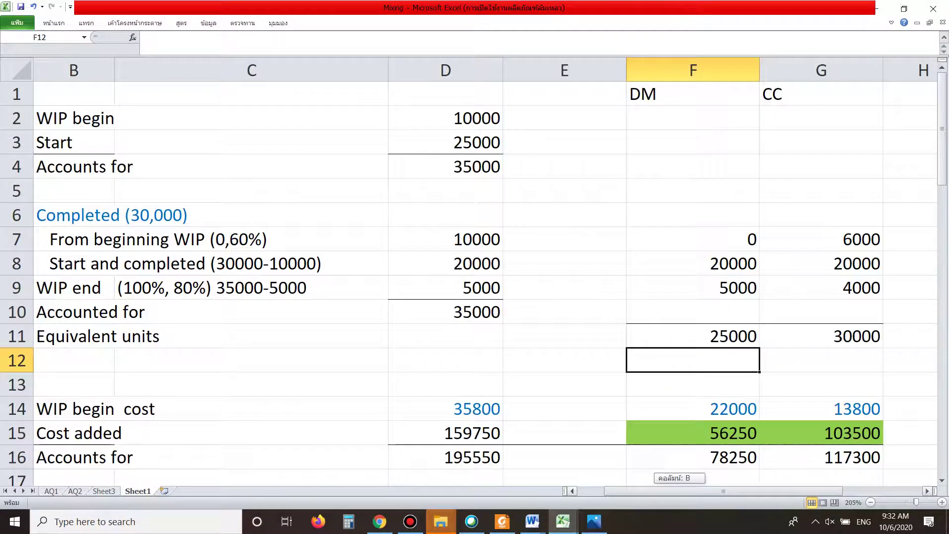
click(565, 433)
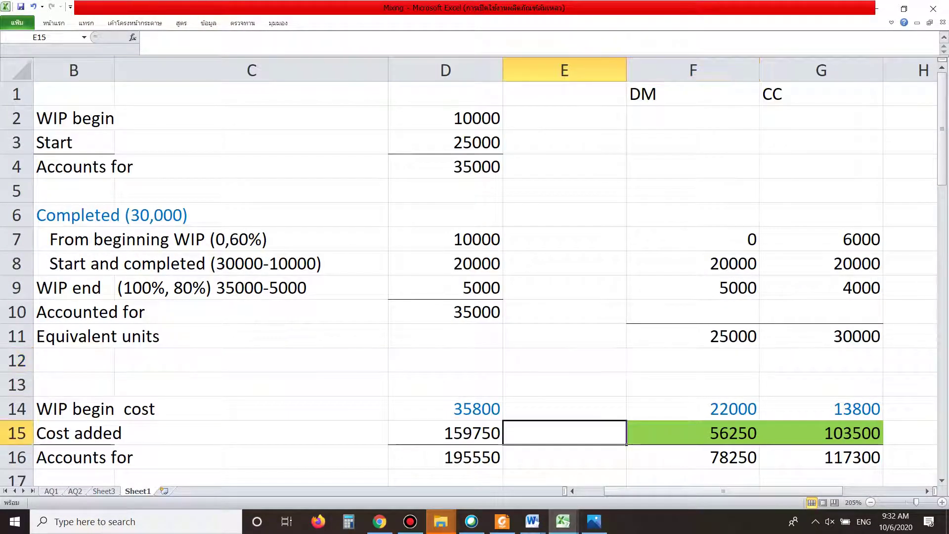
click(565, 457)
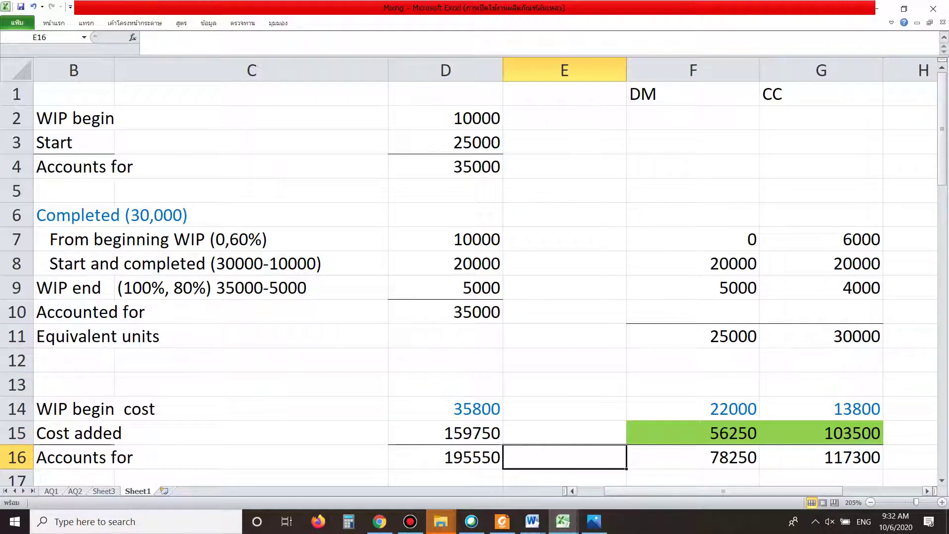
key(Right)
key(Left)
click(75, 409)
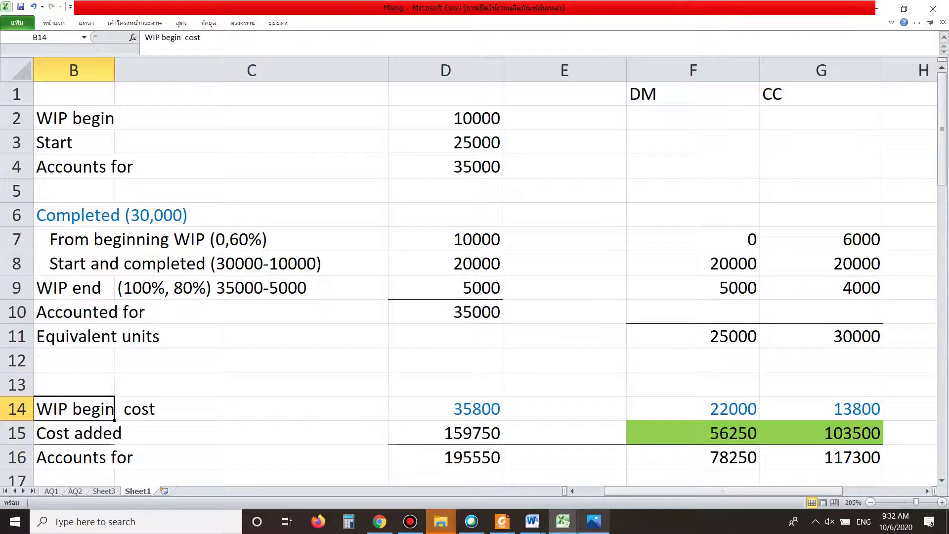
Check the exercise photo for Molding's beginning and current-production direct materials and conversion costs, and return to the worksheet
click(594, 521)
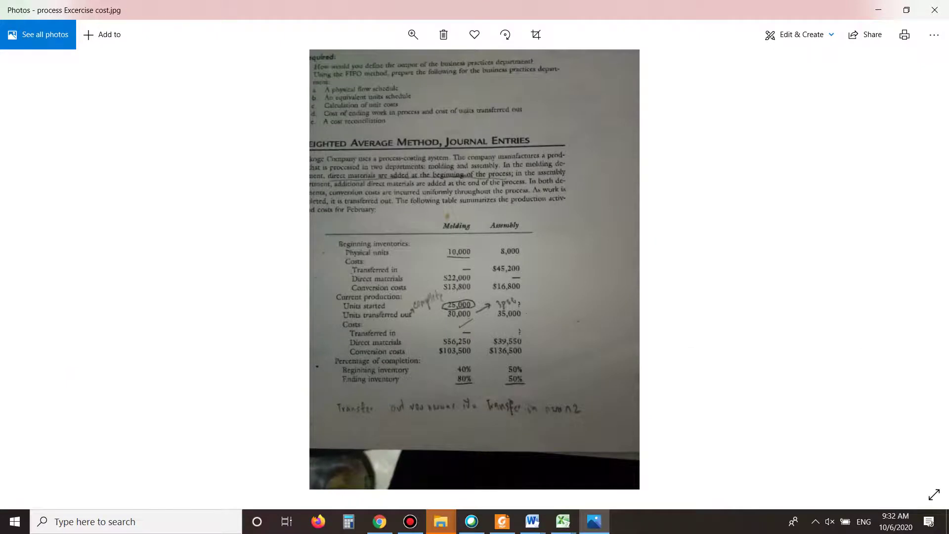
scroll(467, 329, up, 4)
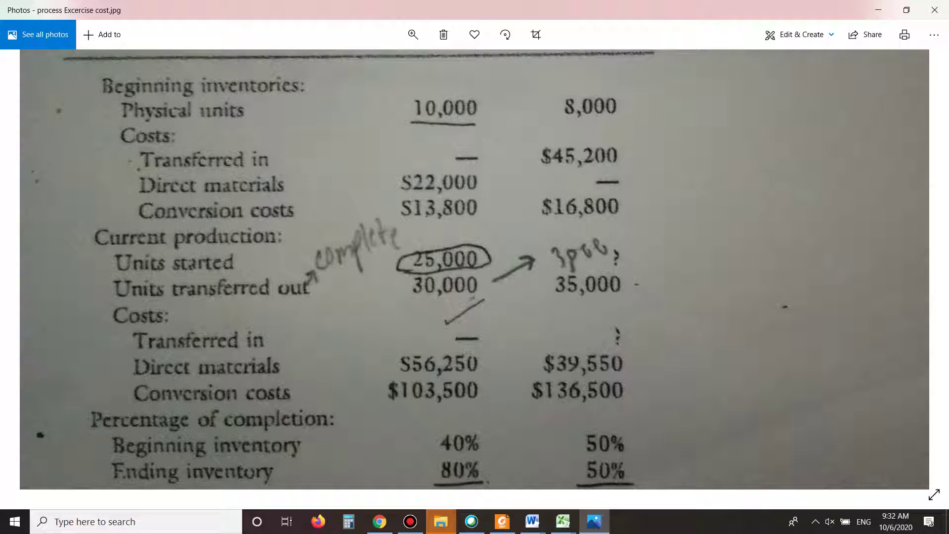
drag(467, 329, 468, 269)
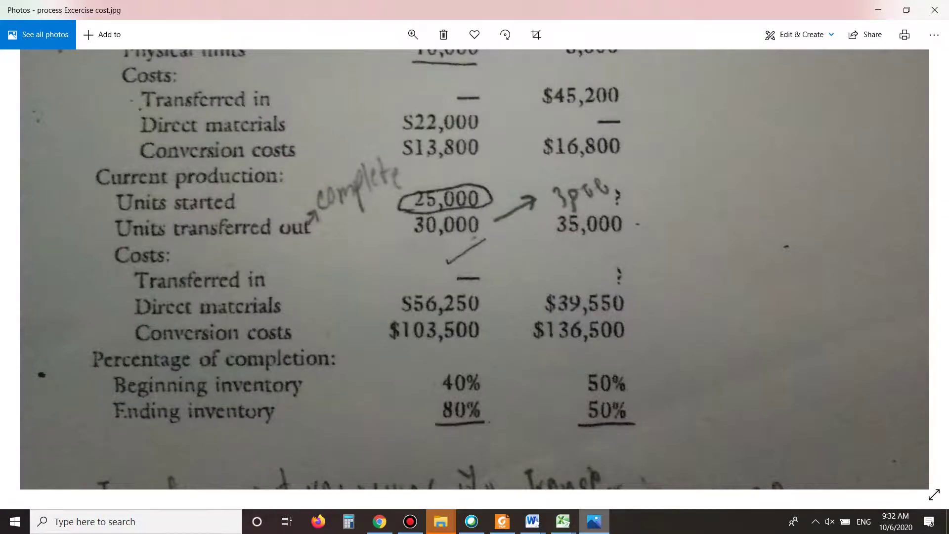
click(594, 521)
click(565, 433)
click(693, 384)
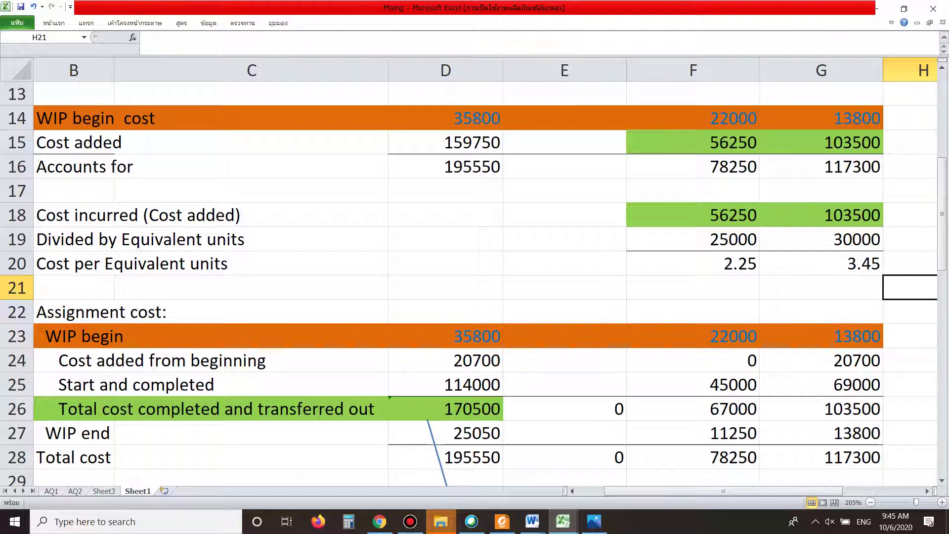
Change the fill of the DM and CC Cost added cells F15:G15 to light purple
drag(81, 409, 461, 433)
drag(691, 142, 821, 142)
right_click(757, 140)
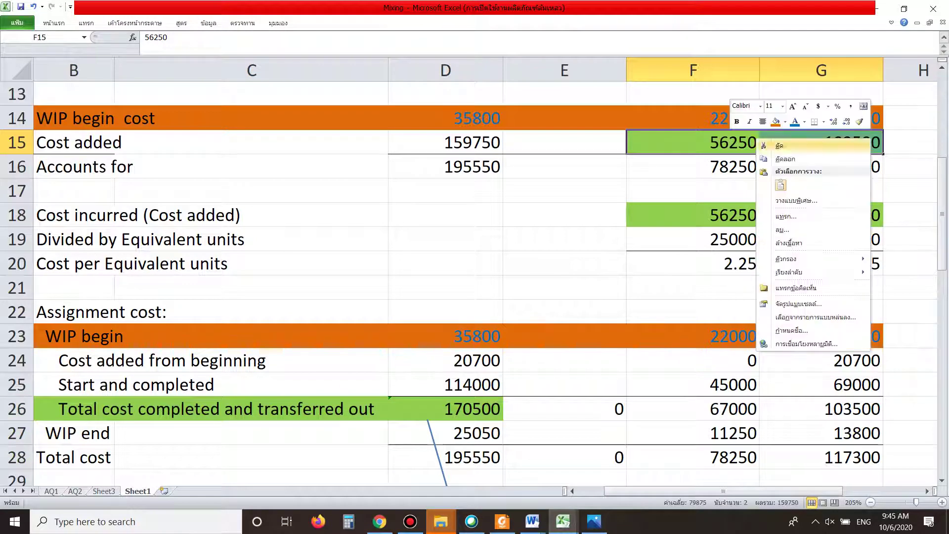
click(785, 122)
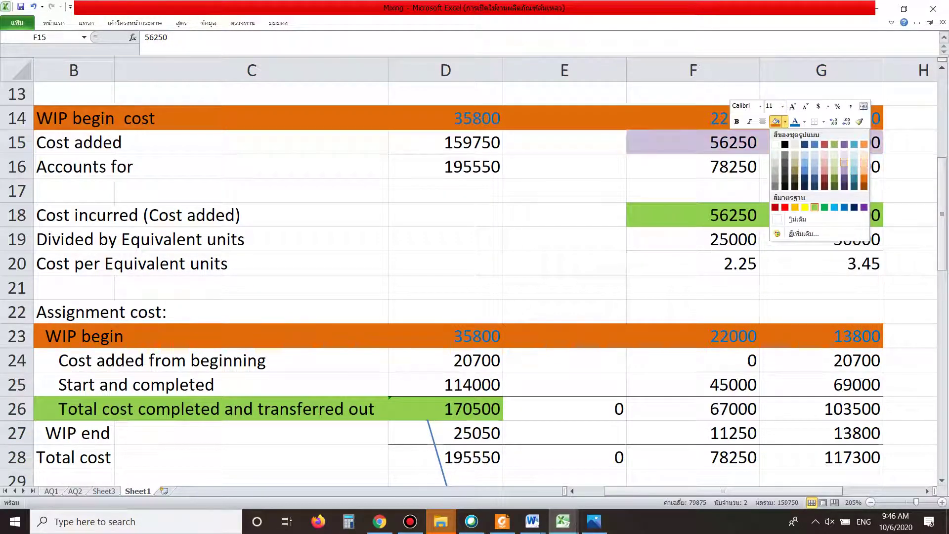
click(844, 163)
Apply the same light purple fill to the Cost incurred cells F18:G18
drag(717, 215, 820, 215)
right_click(815, 214)
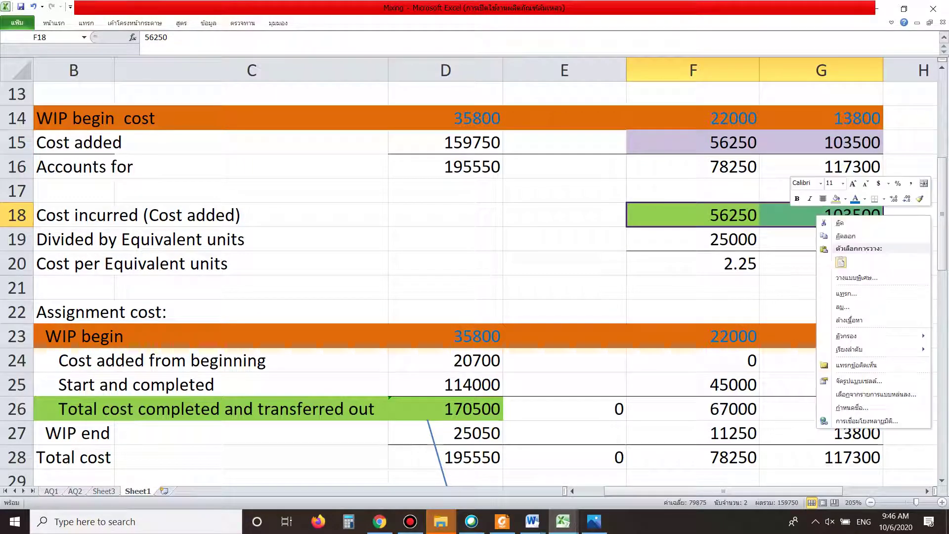
click(835, 199)
click(826, 264)
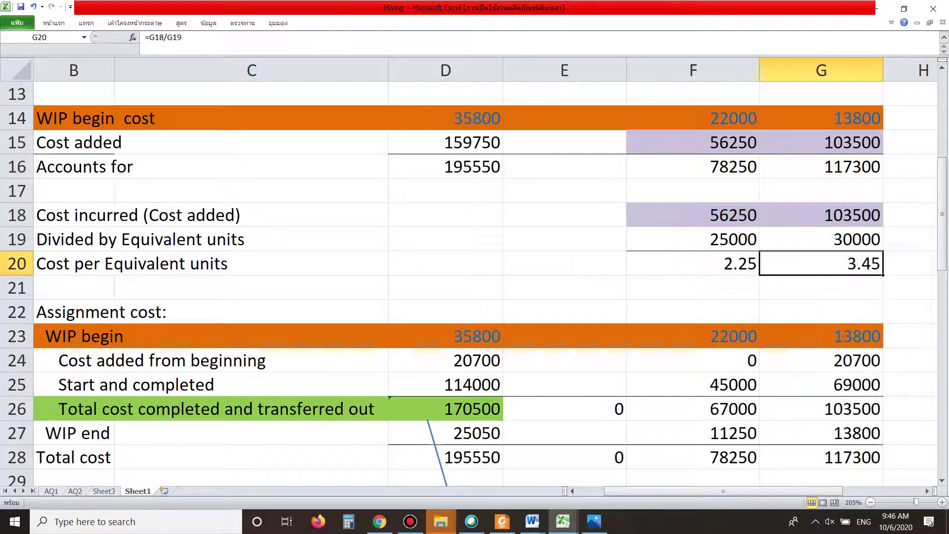
Draw a downward arrow from the DM Cost added in F15 to the DM Cost incurred in F18
click(86, 22)
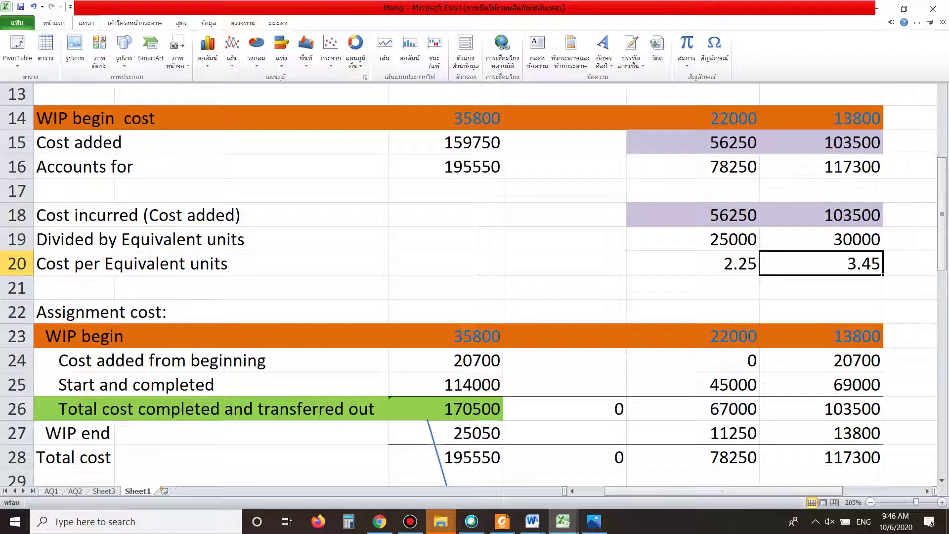
click(124, 50)
click(142, 101)
click(53, 23)
click(86, 22)
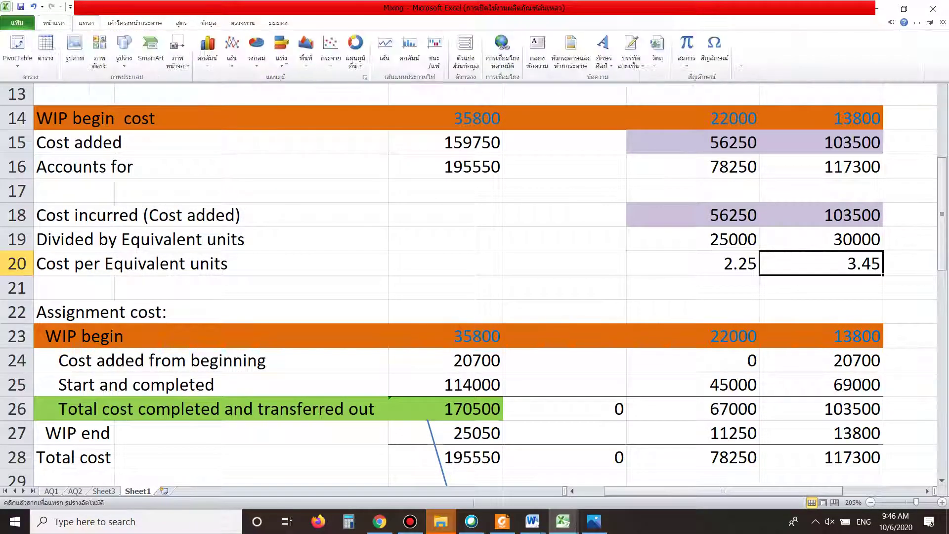
click(124, 49)
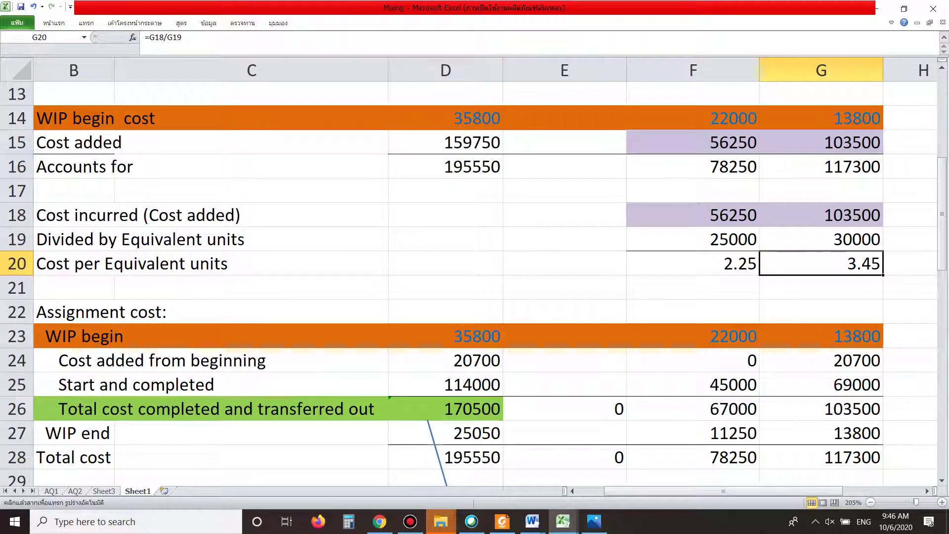
drag(665, 147, 665, 216)
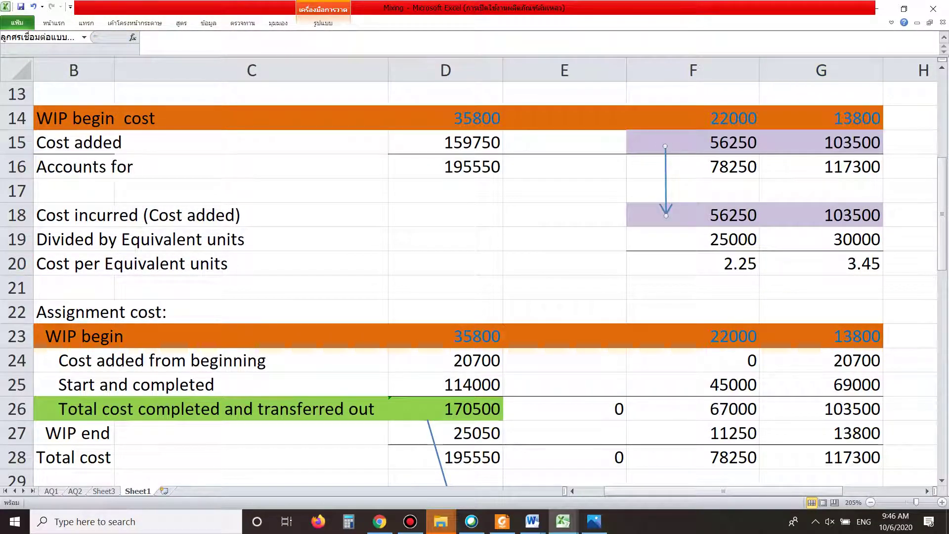
Duplicate the arrow and place the copy from the CC Cost added in G15 to the CC Cost incurred in G18
key(ctrl+v)
drag(685, 201, 704, 194)
drag(785, 173, 792, 178)
click(693, 288)
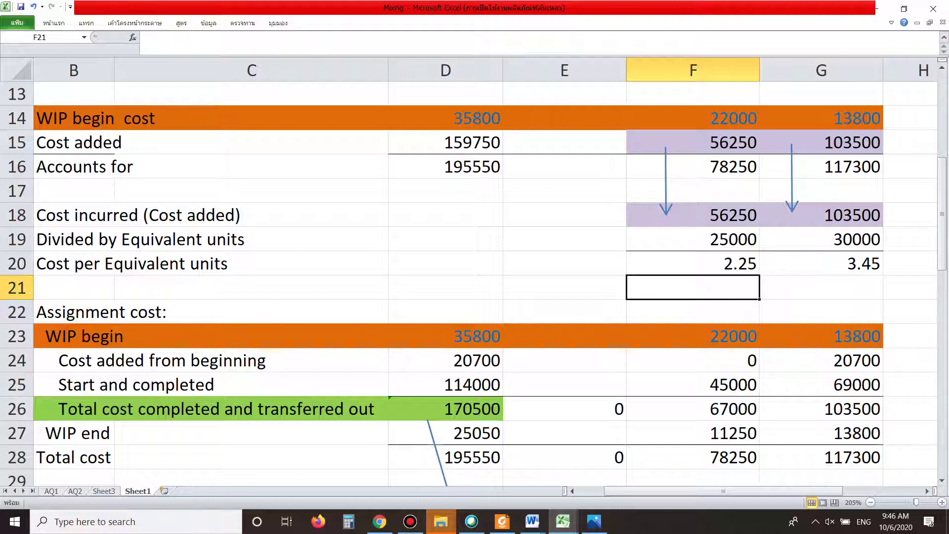
click(692, 167)
click(445, 215)
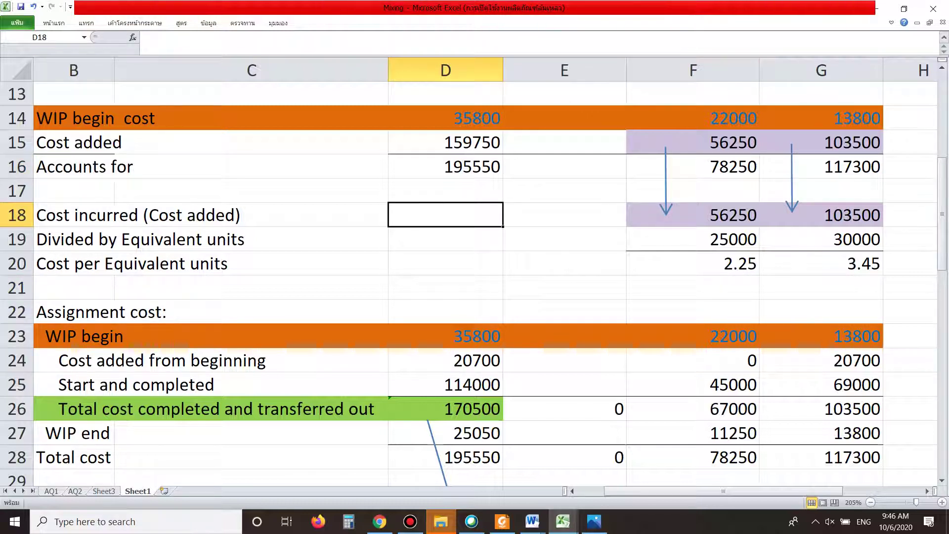
Review the Assembly section's transferred-in and completed units, and enter 27000 for Start and completed in D37
mouse_move(531, 5)
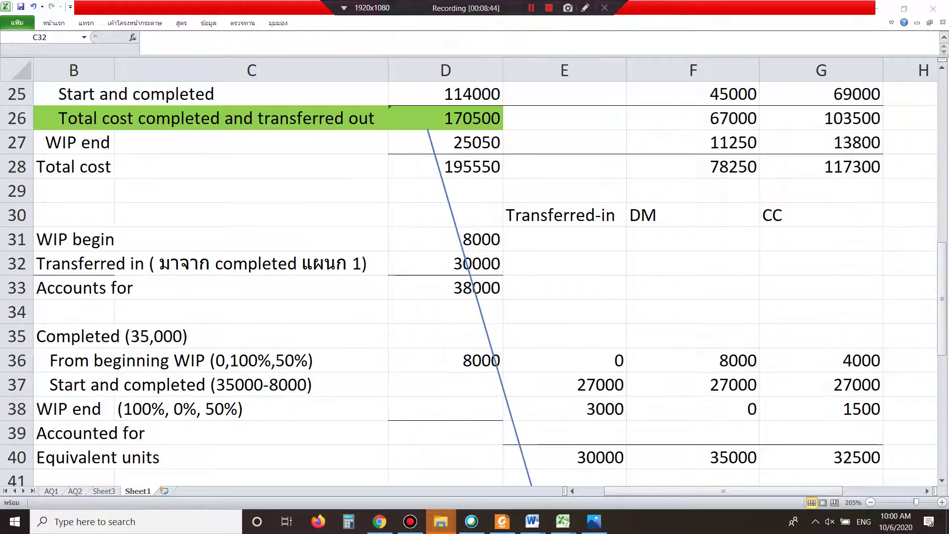
click(251, 263)
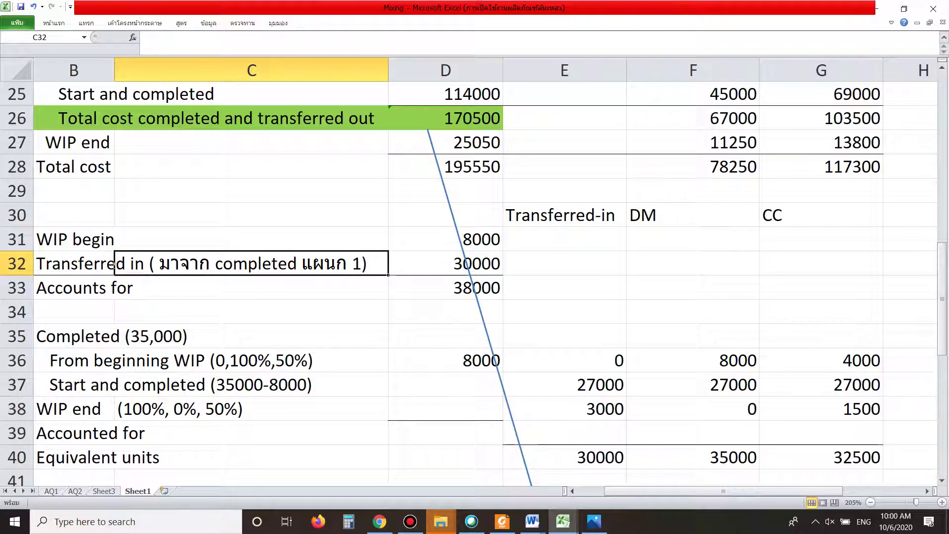
click(446, 384)
drag(79, 336, 207, 336)
click(445, 360)
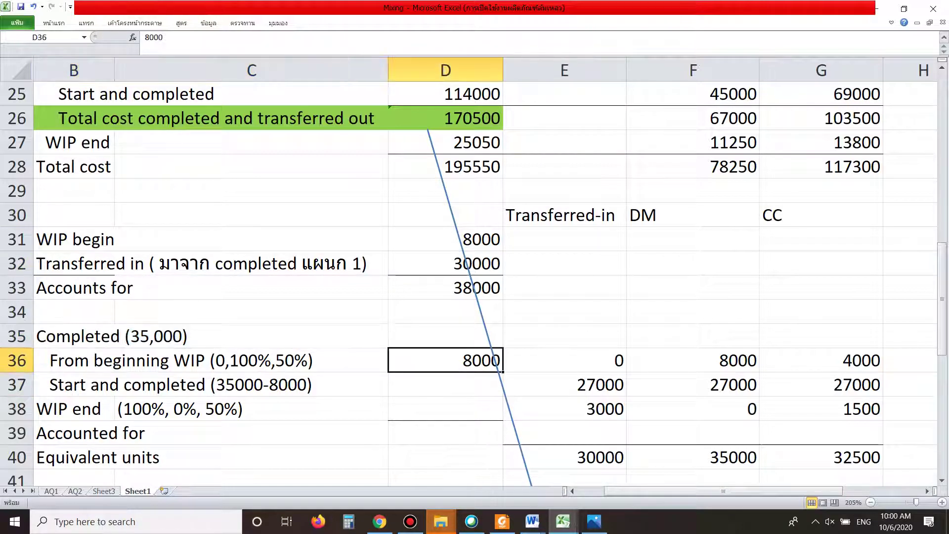
click(198, 336)
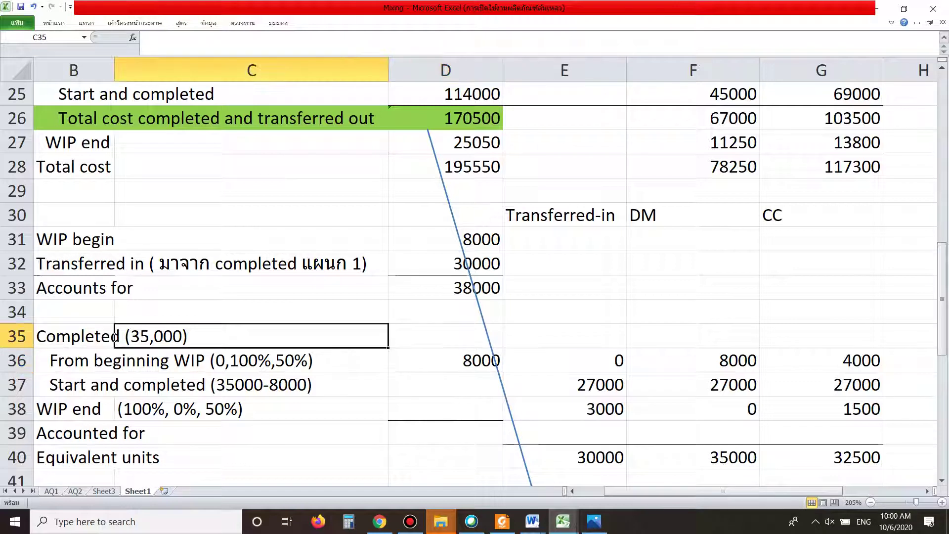
click(446, 360)
click(445, 385)
text(27000)
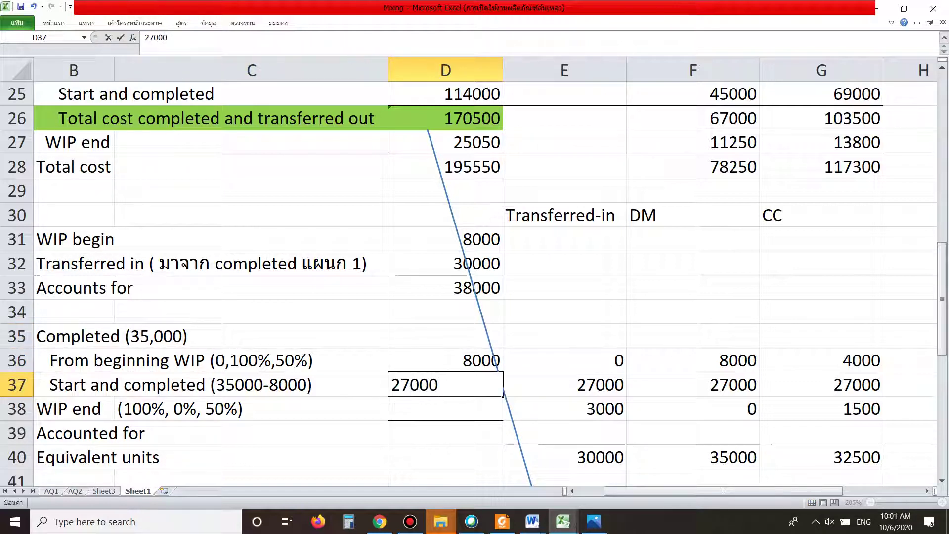
click(693, 287)
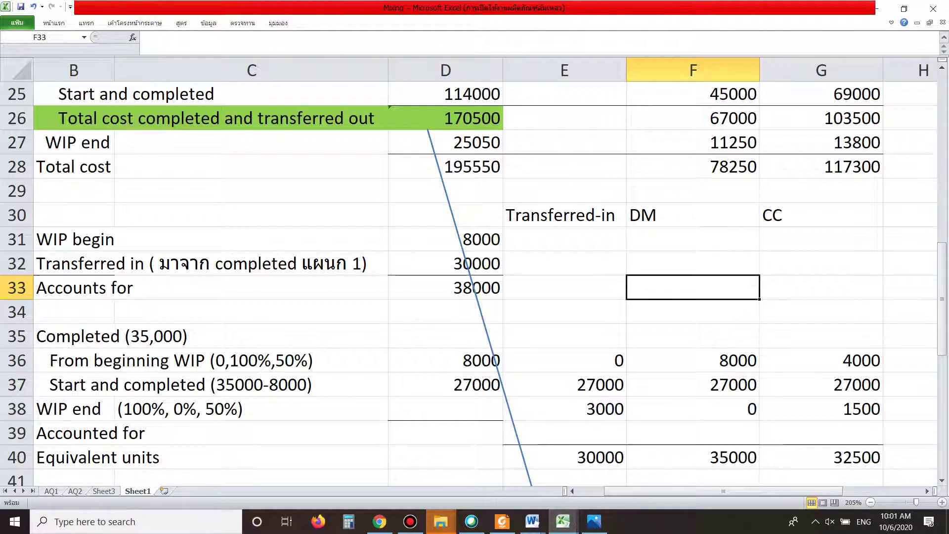
Enter 38000 for Assembly's Accounted for in D39 and 3000 for WIP end in D38
click(445, 433)
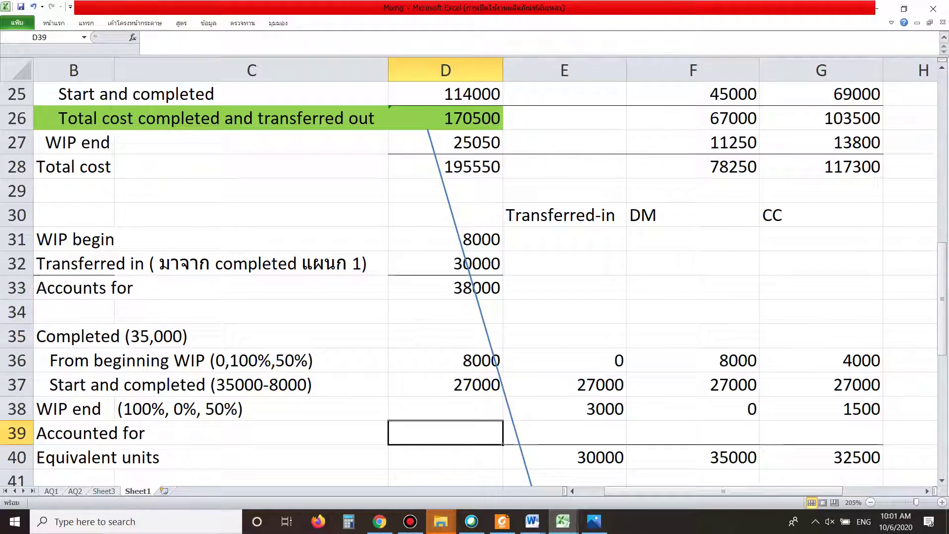
text(38000)
click(692, 361)
click(446, 409)
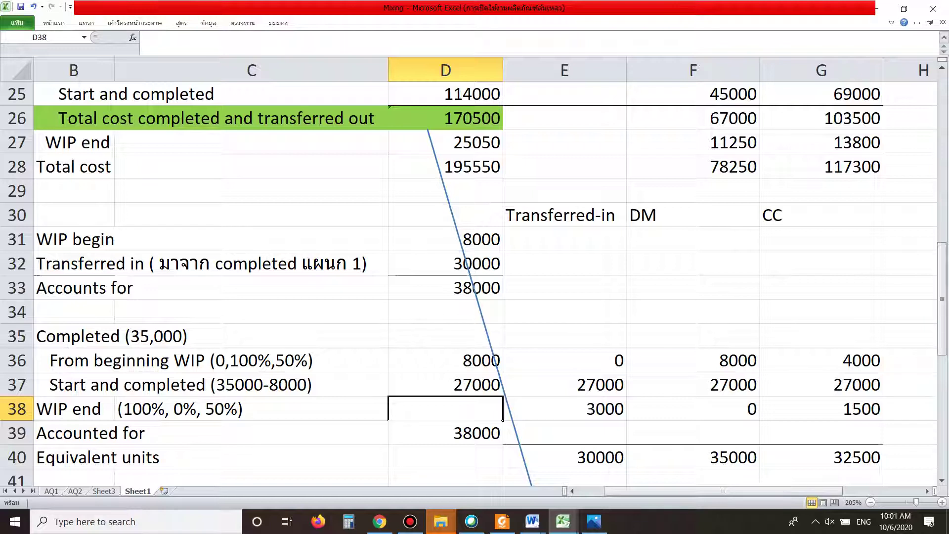
text(3000)
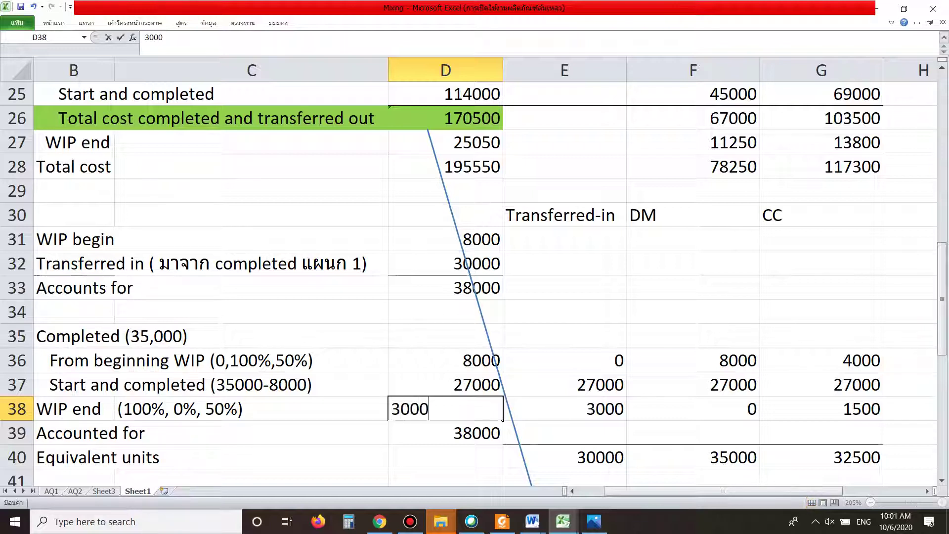
click(564, 312)
click(445, 360)
click(445, 408)
click(445, 457)
Change the font colour of the Transferred in row, B32:D32, to blue
drag(73, 263, 445, 264)
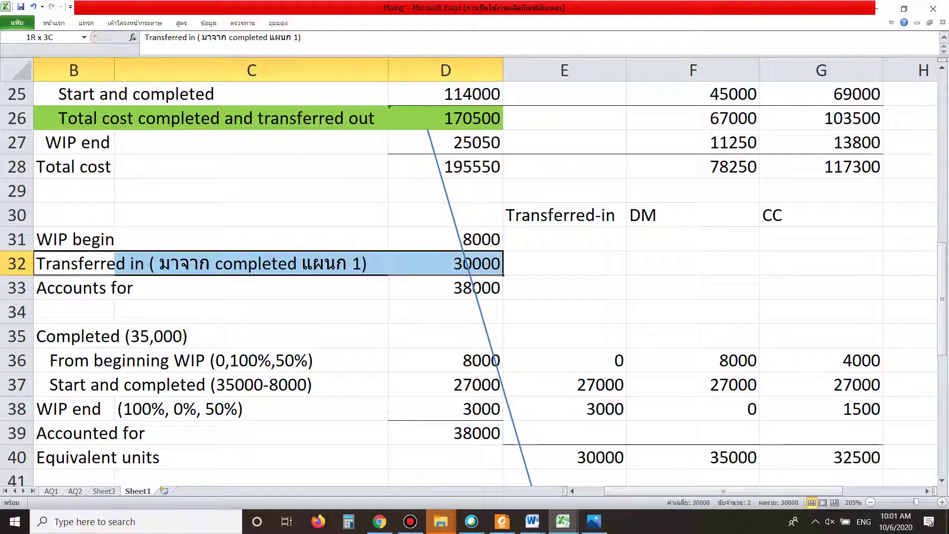
right_click(443, 257)
click(507, 241)
click(692, 336)
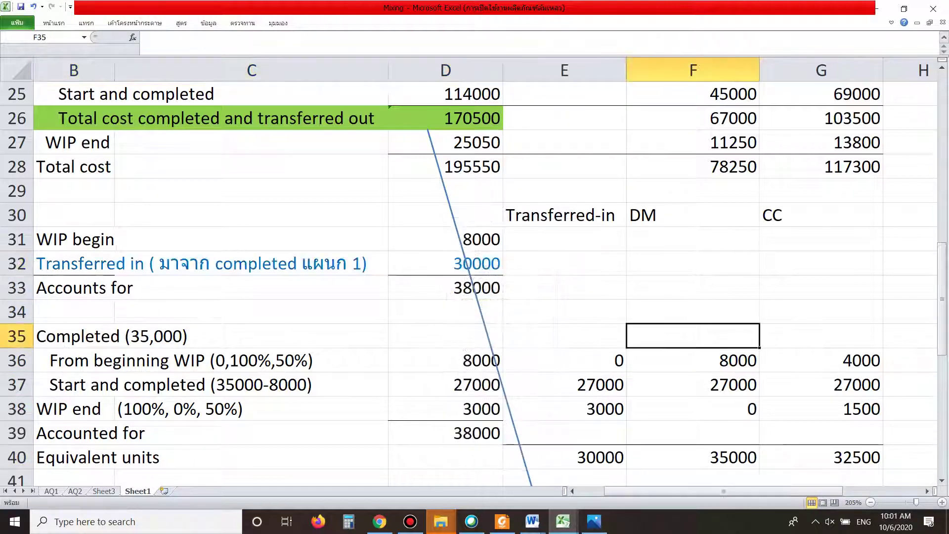
Compare Assembly's Transferred in row with Molding's transferred-out cost and the exercise photo, and review the equivalent units schedule
drag(446, 264, 74, 264)
click(445, 263)
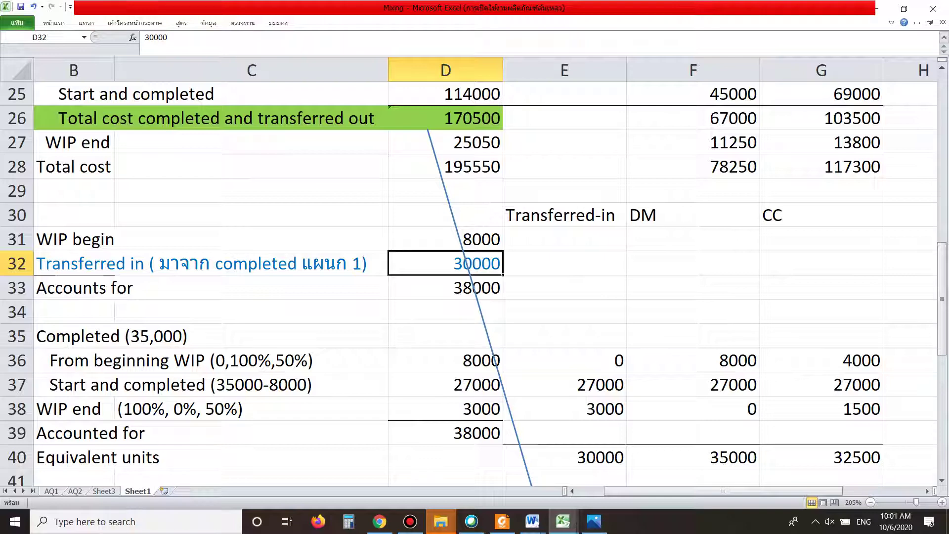
scroll(445, 284, up, 3)
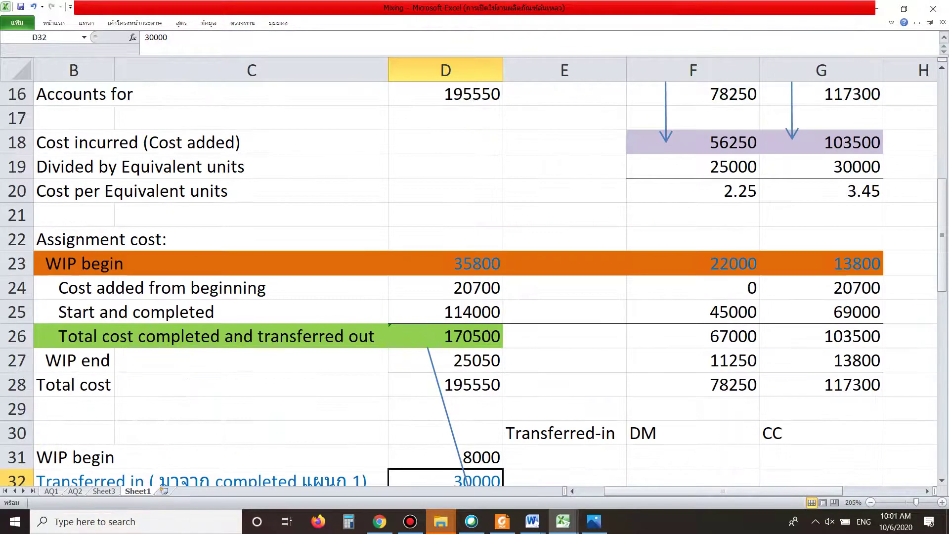
scroll(444, 285, down, 3)
click(593, 521)
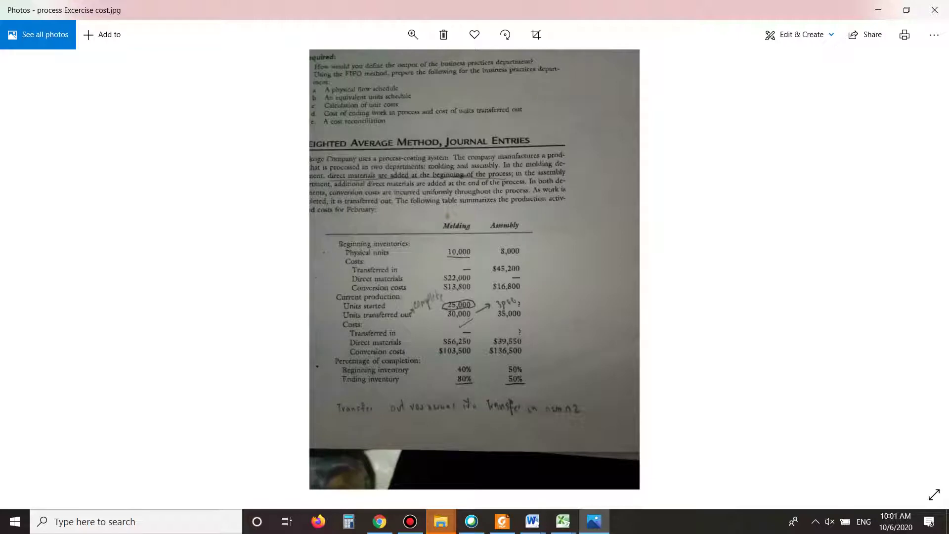
click(594, 521)
click(564, 385)
scroll(564, 384, down, 1)
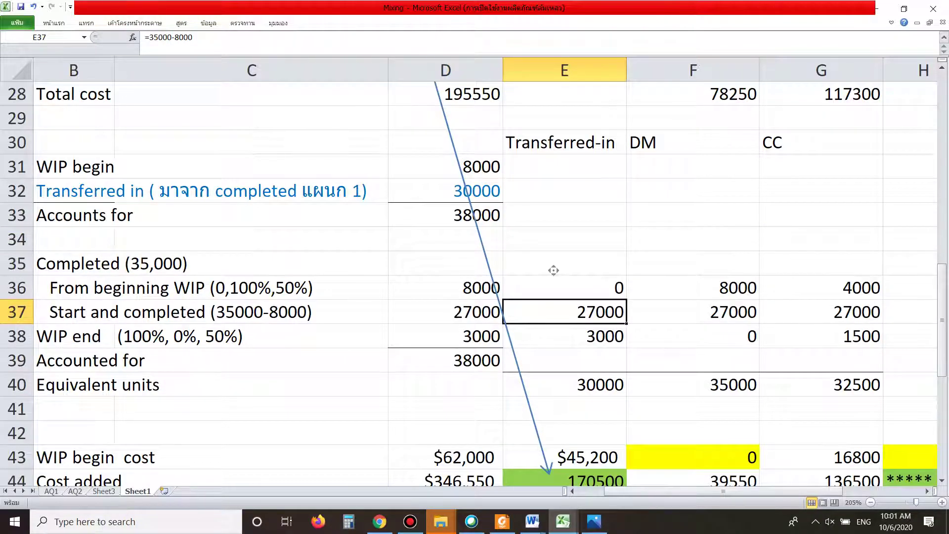
scroll(553, 269, down, 1)
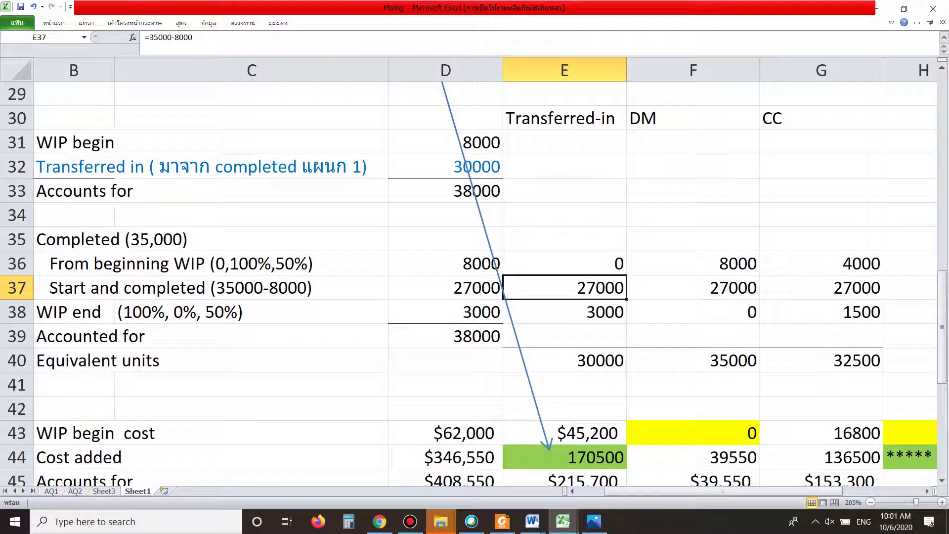
click(565, 215)
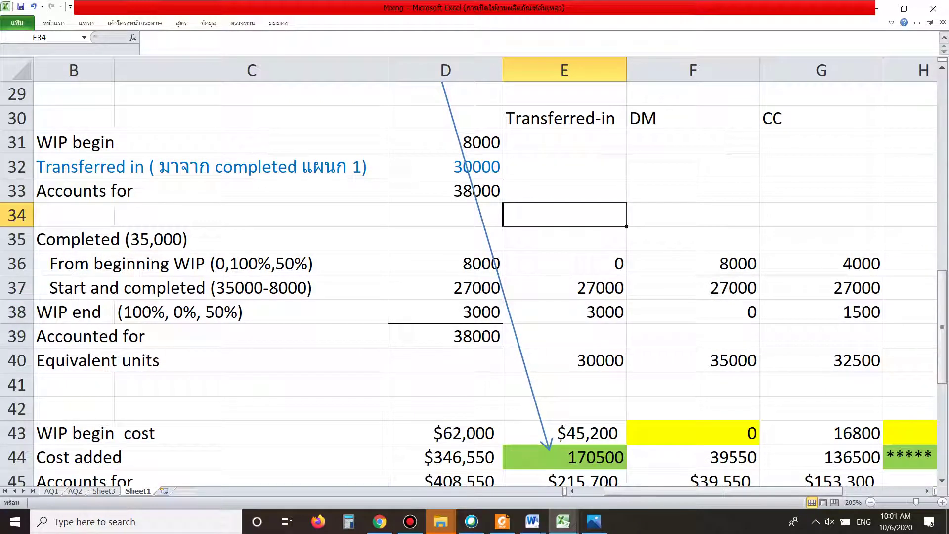
Check Assembly's WIP begin costs in row 43 against the beginning inventory costs in the exercise photo in Photos
drag(74, 433, 203, 433)
click(594, 521)
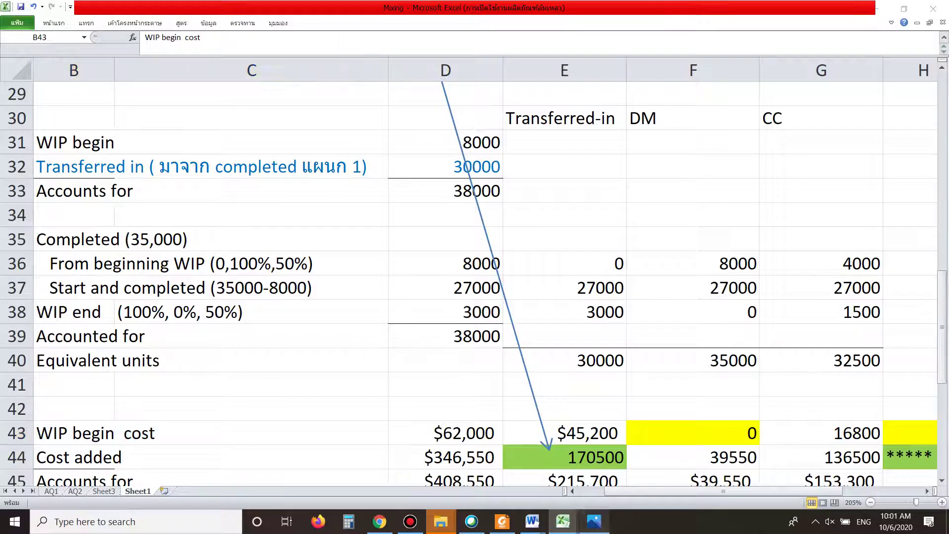
scroll(544, 405, up, 2)
scroll(544, 400, up, 2)
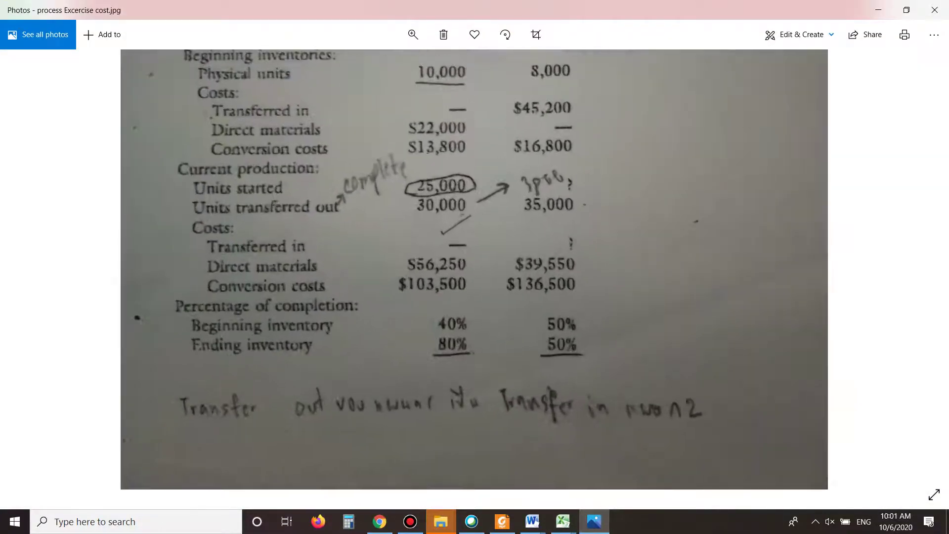
drag(494, 222, 494, 392)
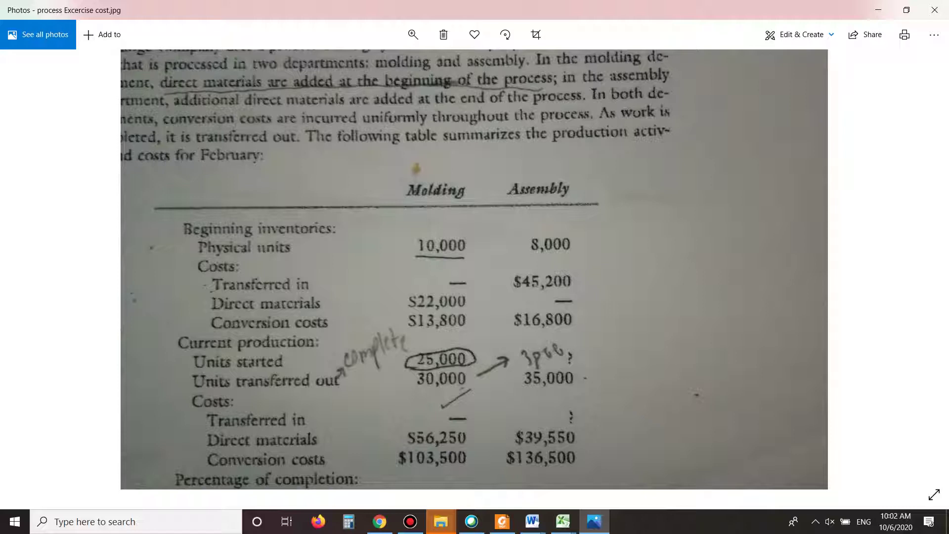
click(563, 522)
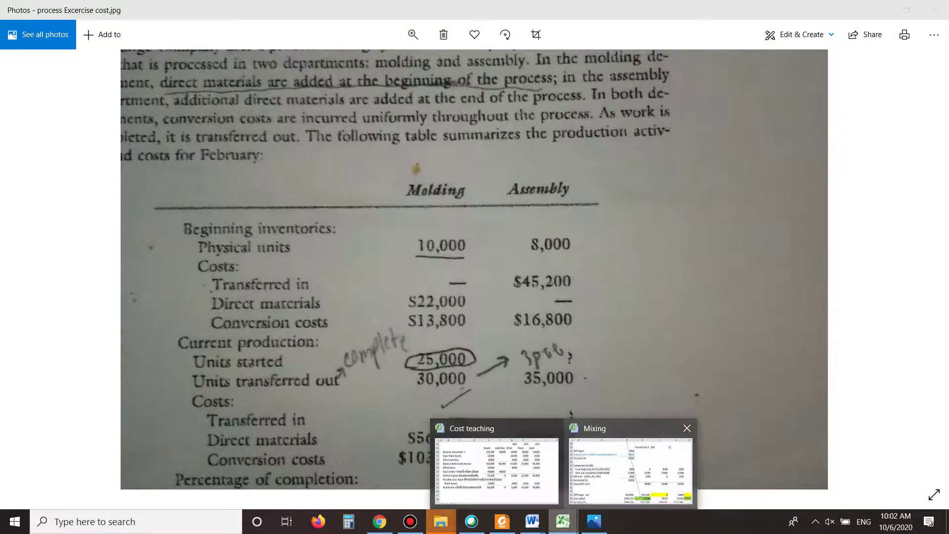
click(635, 469)
click(693, 433)
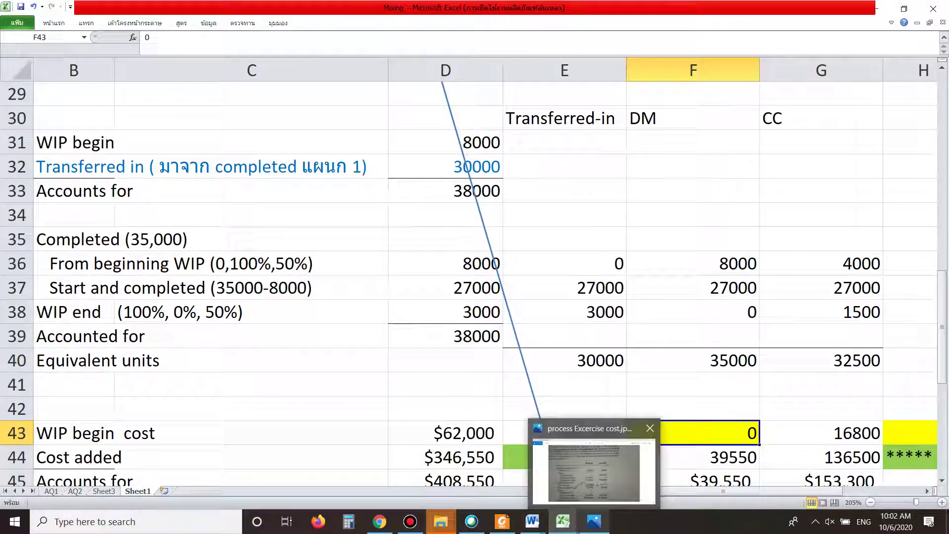
click(594, 521)
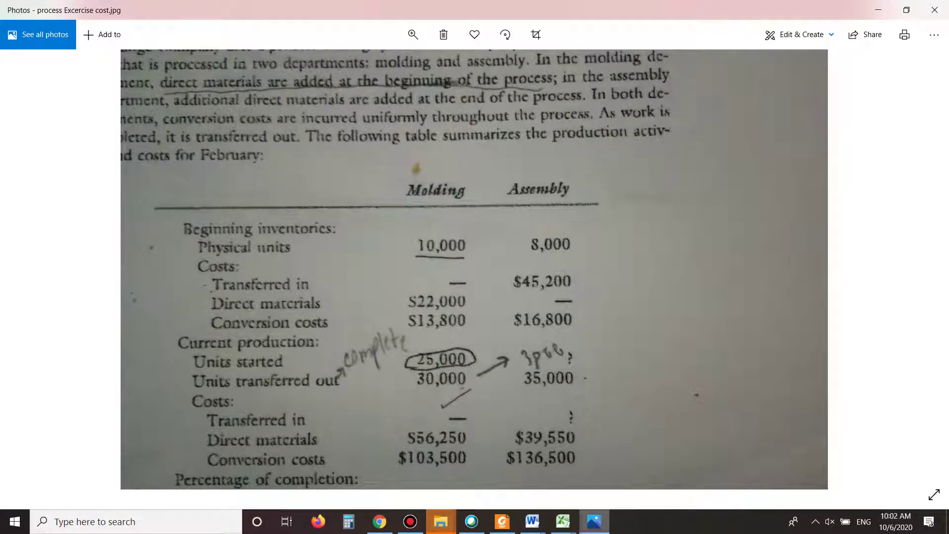
click(594, 522)
Clear the transferred-in Cost added value in E44
click(564, 457)
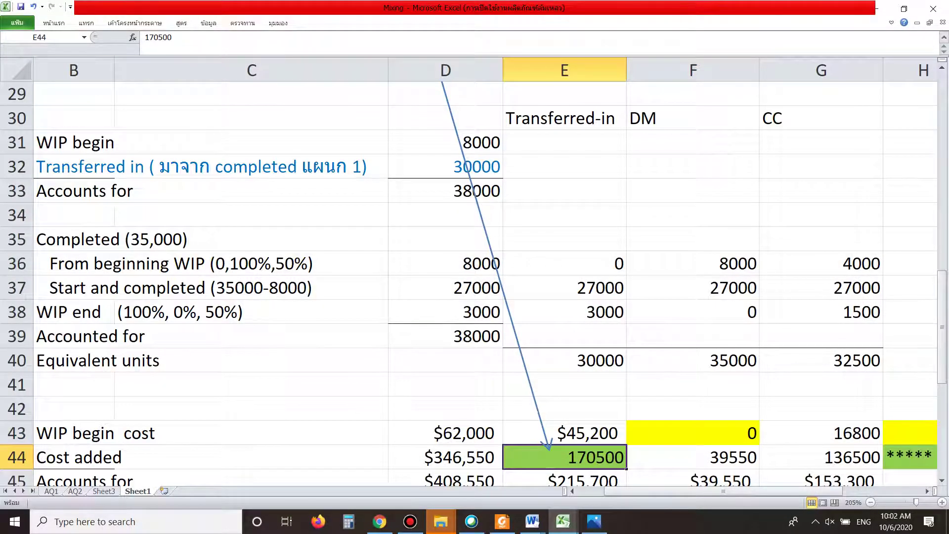
key(Delete)
click(565, 385)
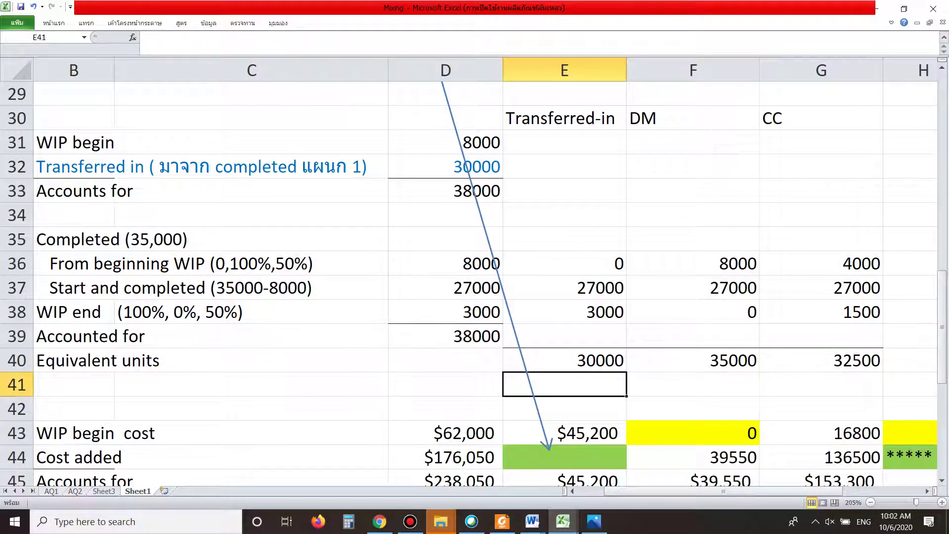
Switch to Photos and examine Assembly's current production costs and completion percentages in the exercise photo
scroll(474, 277, down, 1)
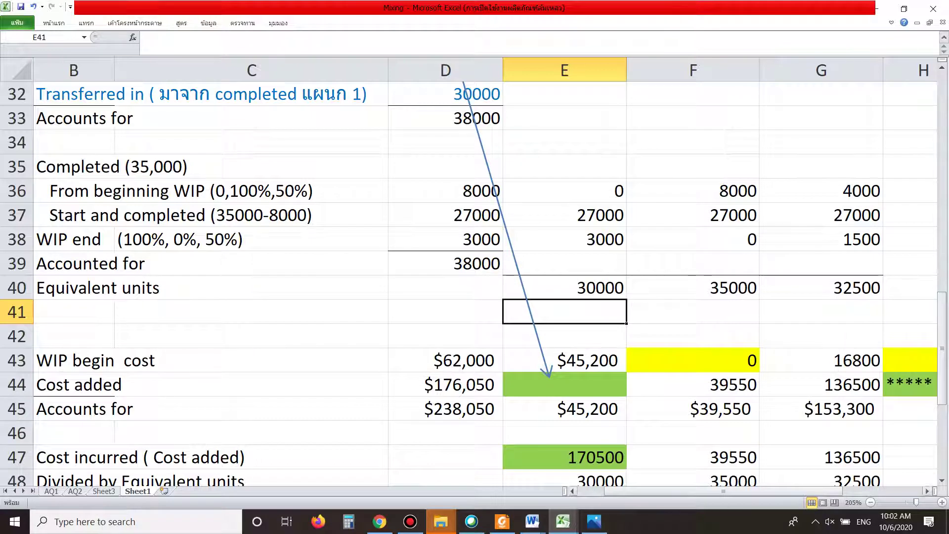
click(593, 521)
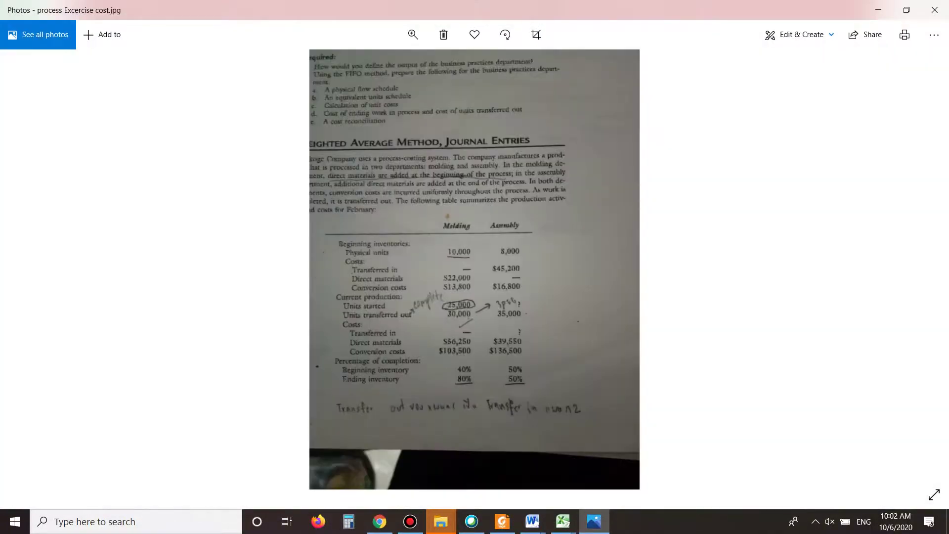
scroll(474, 404, up, 3)
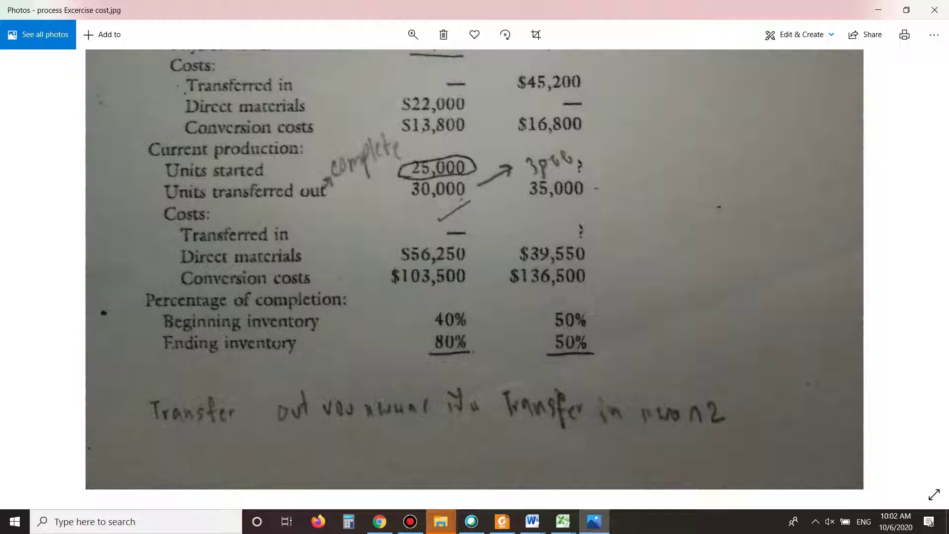
mouse_move(594, 521)
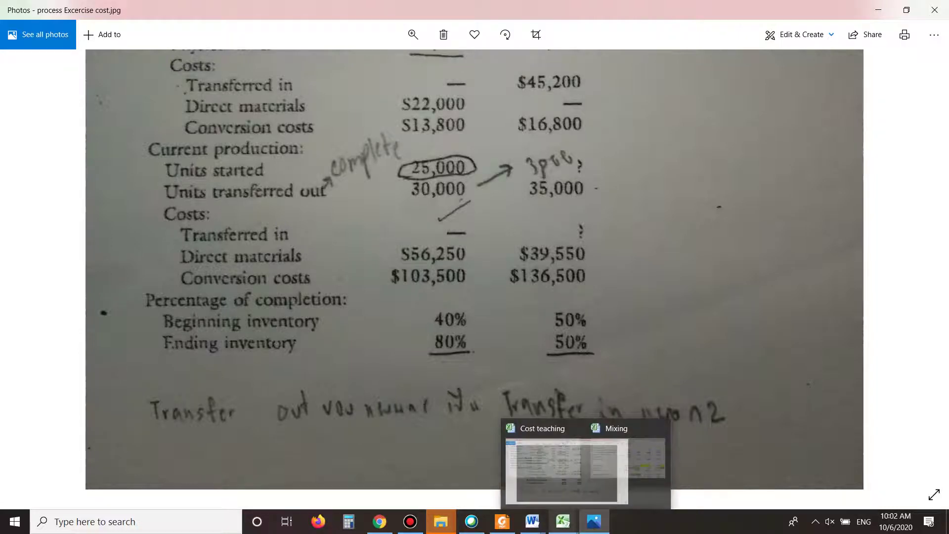
mouse_move(563, 521)
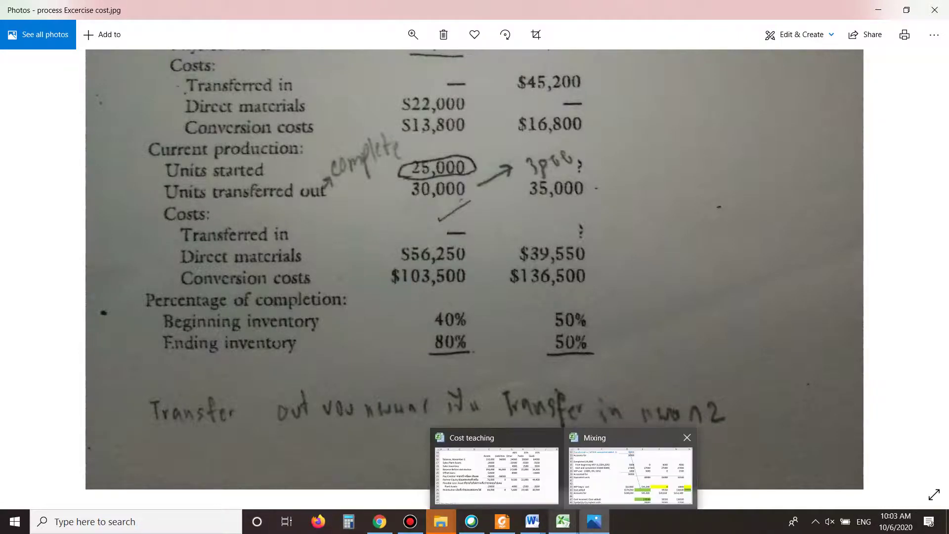
Return to the Mixing workbook in Excel and enter Molding's total cost completed and transferred out, 170500, as transferred-in Cost added in E44
click(628, 462)
click(251, 215)
scroll(251, 215, up, 4)
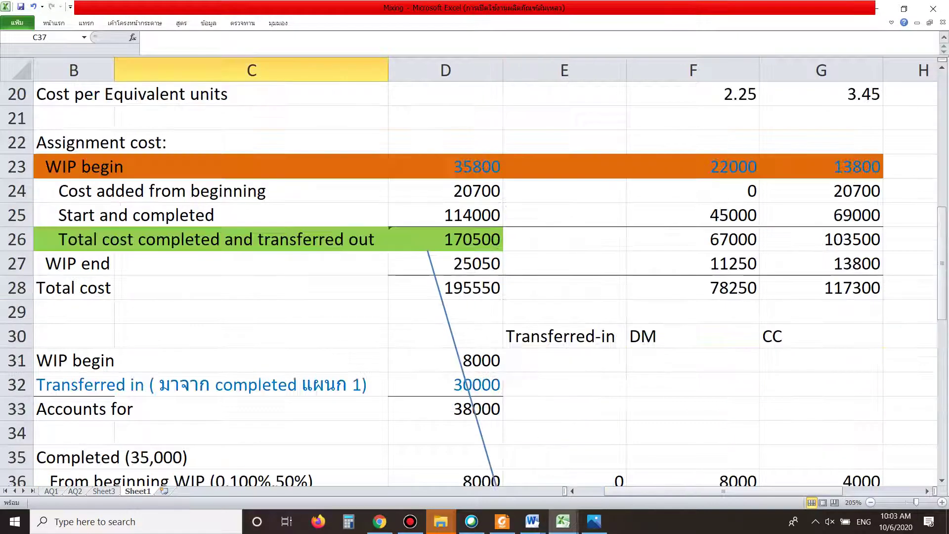
drag(89, 240, 227, 240)
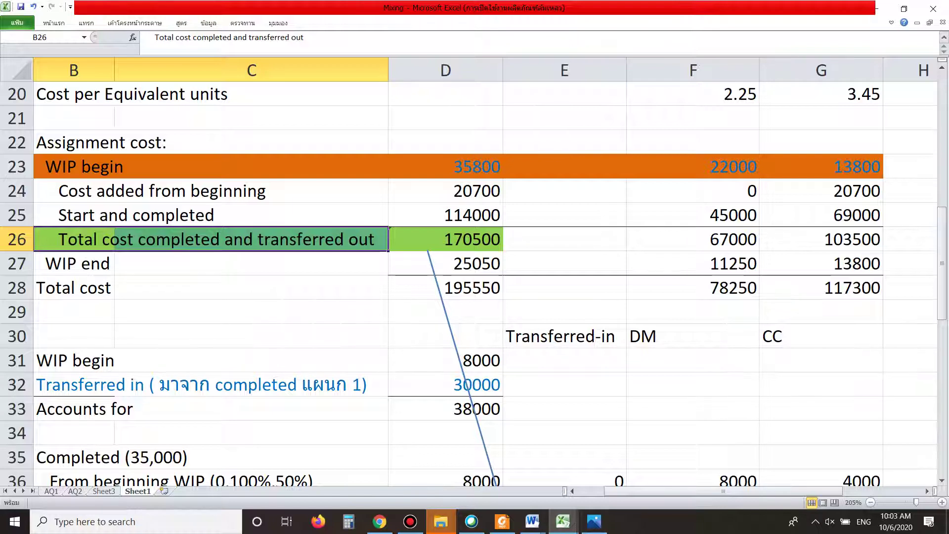
scroll(445, 284, down, 3)
click(564, 457)
text(17)
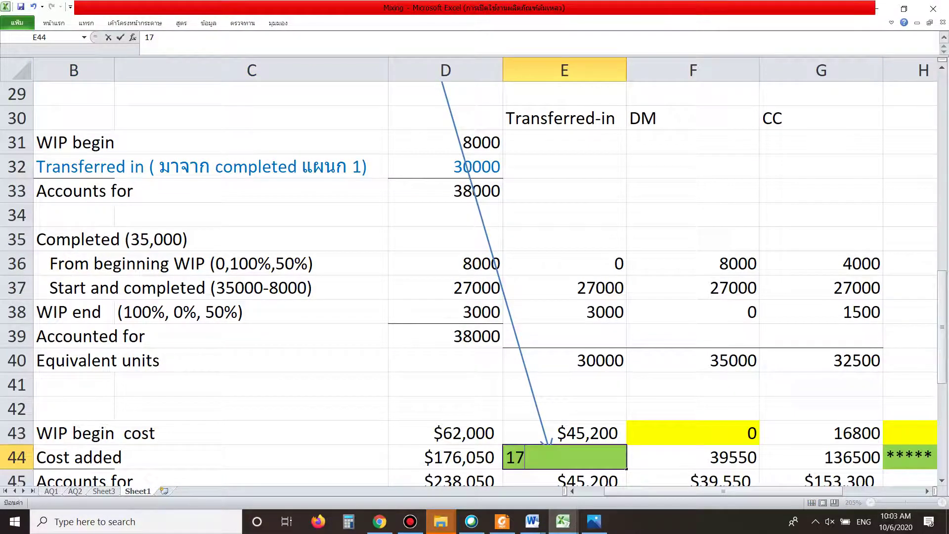
scroll(457, 283, up, 2)
scroll(445, 285, up, 2)
scroll(445, 284, down, 4)
text(0500)
click(693, 360)
scroll(484, 284, down, 1)
scroll(484, 284, up, 1)
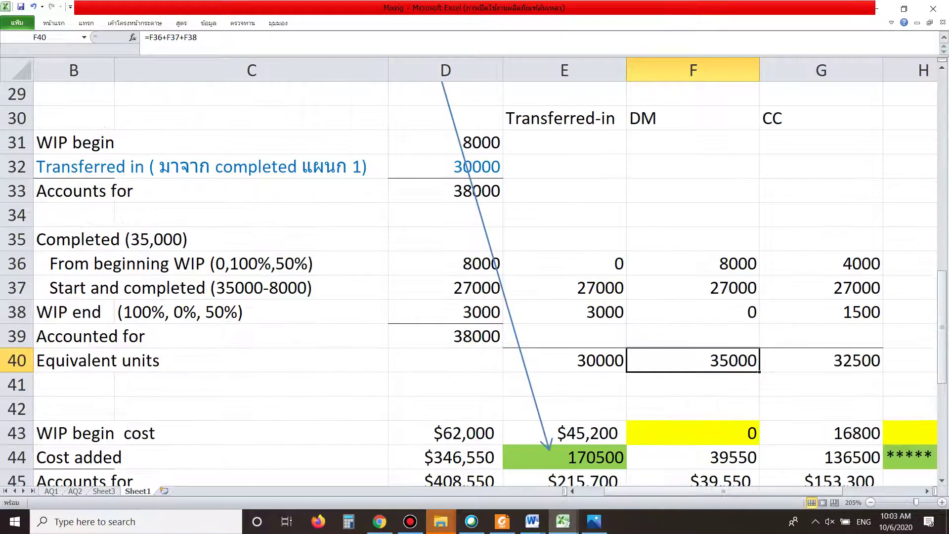
Examine Assembly's transferred-in units and cost, along with the table of transferred-in, DM and CC completion percentages for beginning and ending WIP
drag(74, 167, 445, 166)
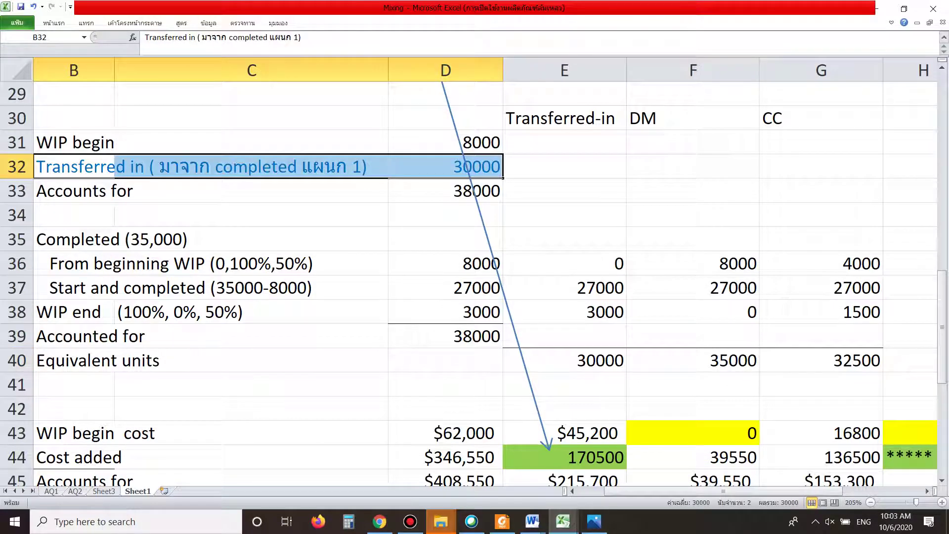
scroll(484, 284, down, 1)
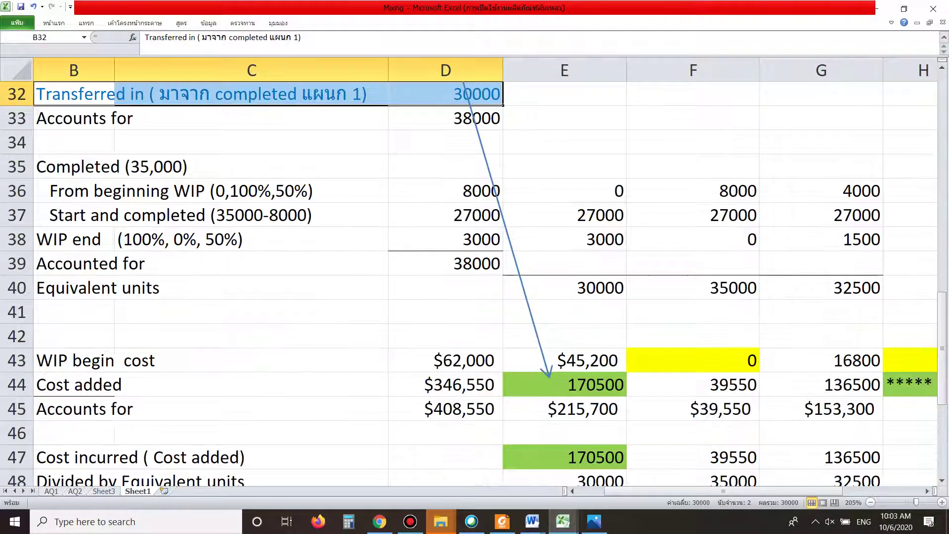
click(565, 384)
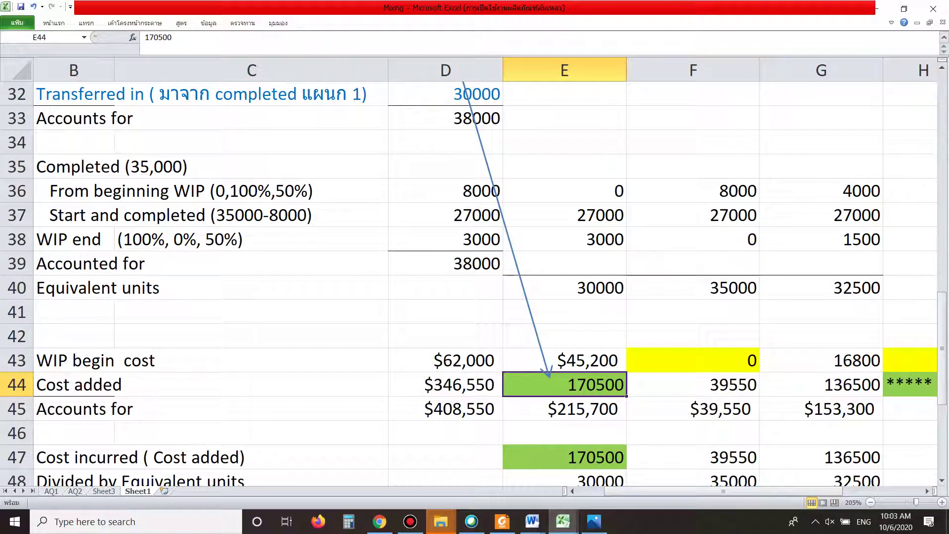
scroll(474, 284, up, 1)
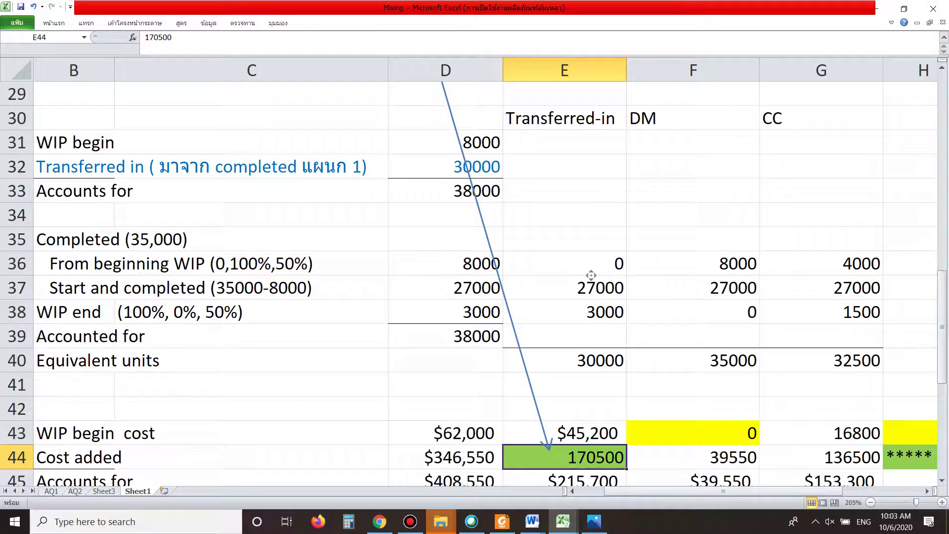
scroll(474, 284, down, 1)
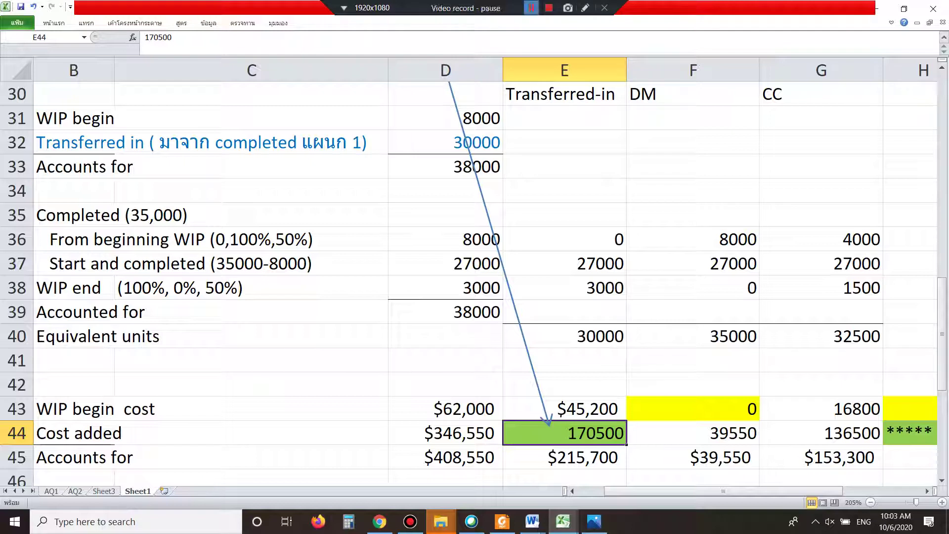
click(532, 8)
click(565, 167)
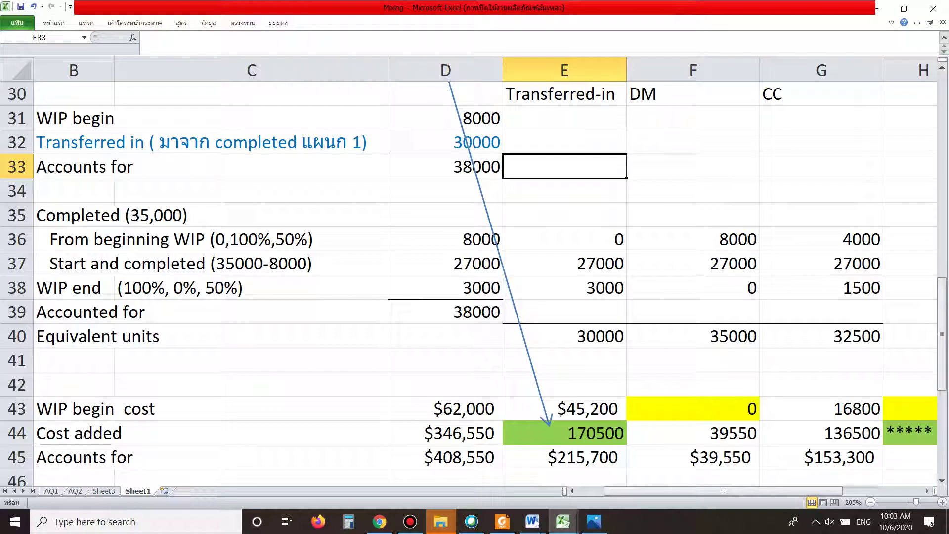
click(722, 335)
mouse_move(721, 357)
mouse_down()
mouse_move(933, 345)
mouse_move(658, 342)
mouse_move(712, 341)
mouse_up()
scroll(711, 341, up, 9)
scroll(712, 341, down, 3)
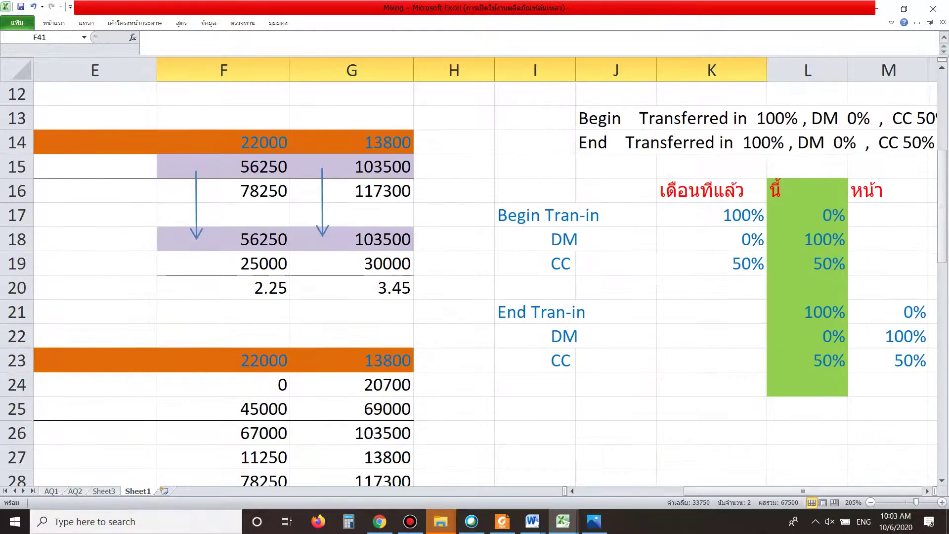
Examine the table of transferred-in, DM and CC completion percentages, especially the current-month column for beginning and ending WIP
drag(890, 361, 890, 361)
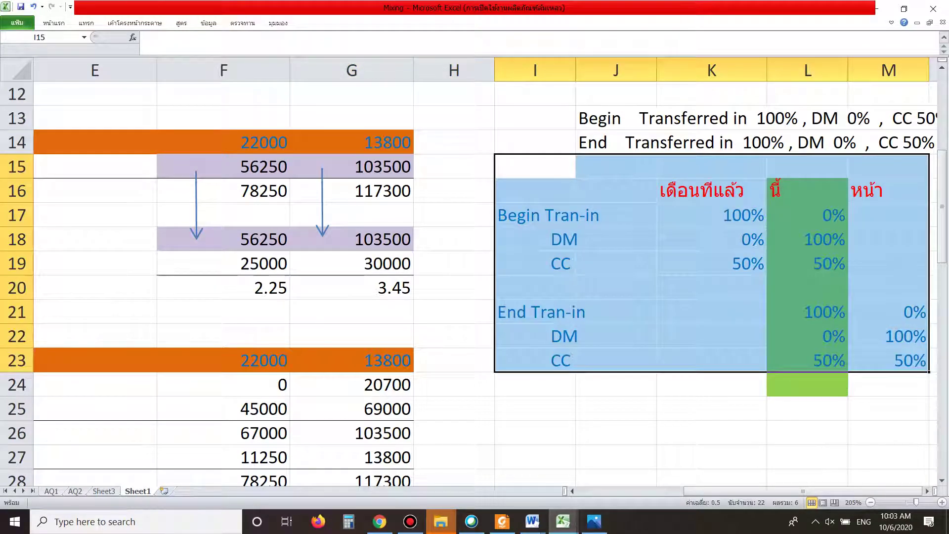
click(807, 240)
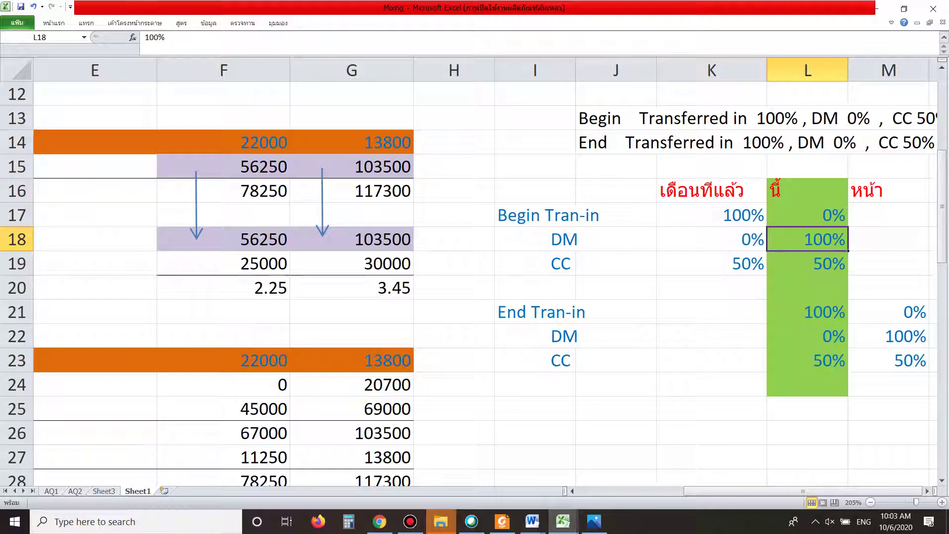
click(807, 216)
click(807, 239)
click(807, 264)
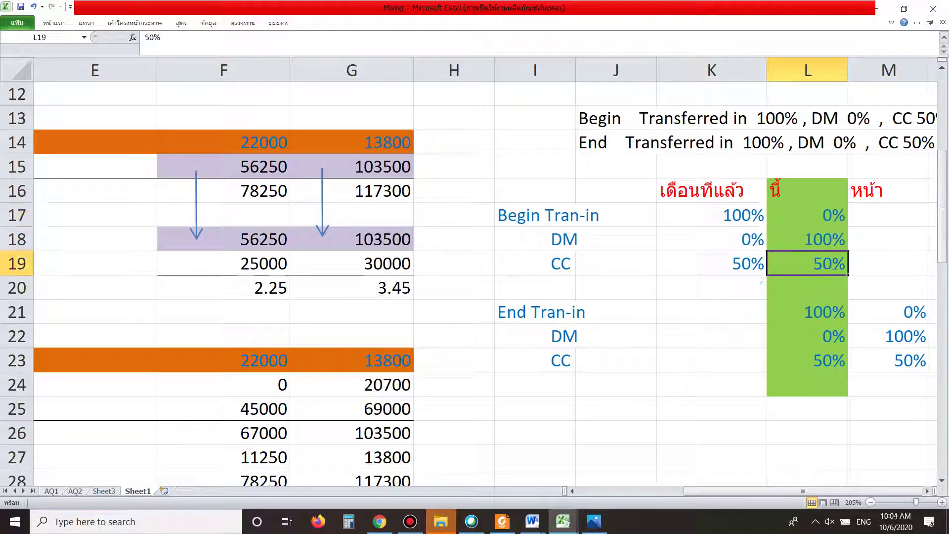
click(807, 312)
click(807, 336)
drag(807, 360, 807, 314)
drag(807, 168, 807, 385)
click(807, 384)
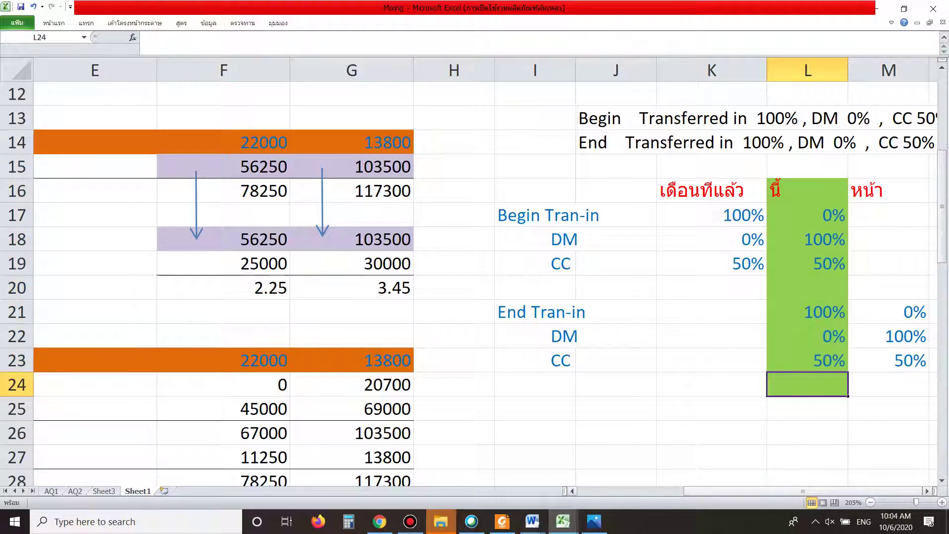
Review Assembly's physical flow, equivalent units and transferred-in, DM and CC costs in rows 30 to 45
drag(766, 491, 660, 490)
scroll(475, 277, down, 6)
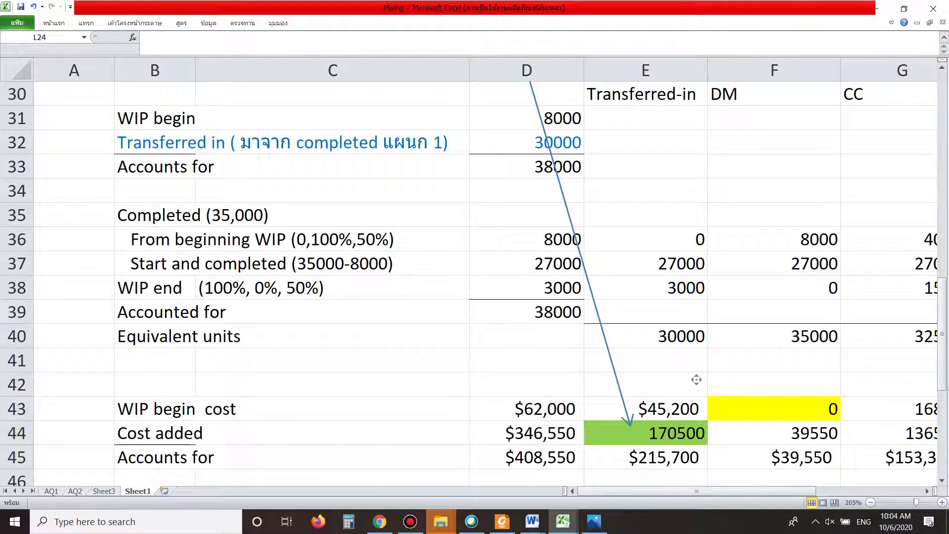
scroll(697, 380, up, 1)
drag(690, 490, 723, 491)
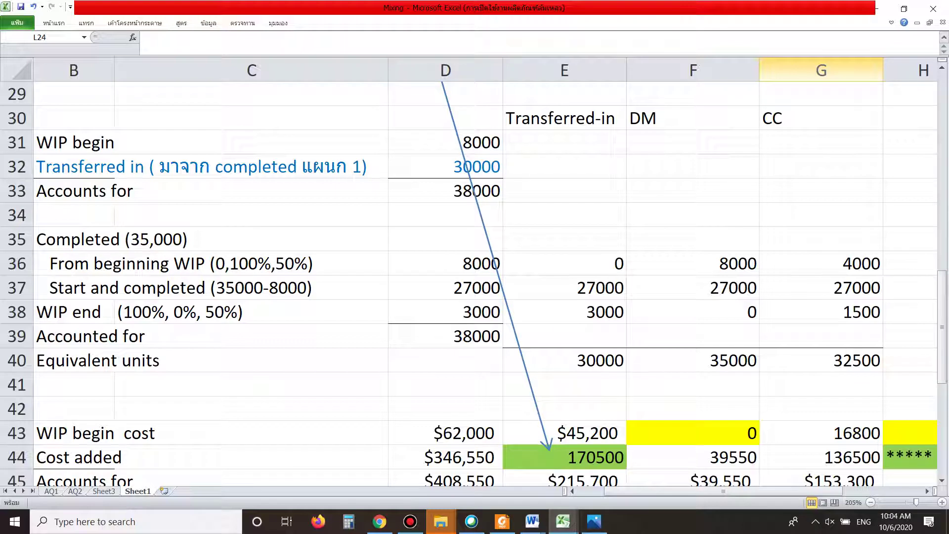
Switch to the Question-FIFO-Process-Costing PDF in Foxit Reader and examine the FIFO-2 material timing and the Dept 1 DM and CC percentages
mouse_move(568, 8)
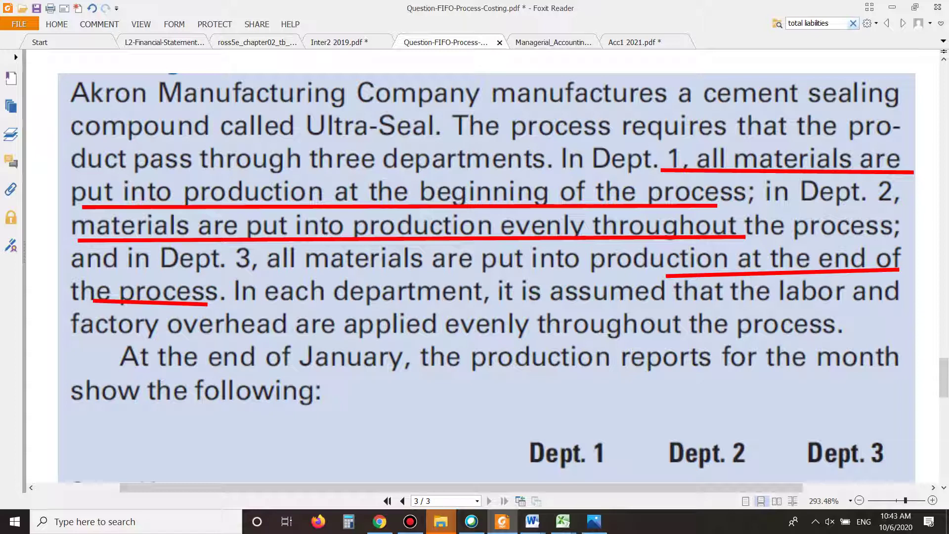
click(370, 220)
click(553, 276)
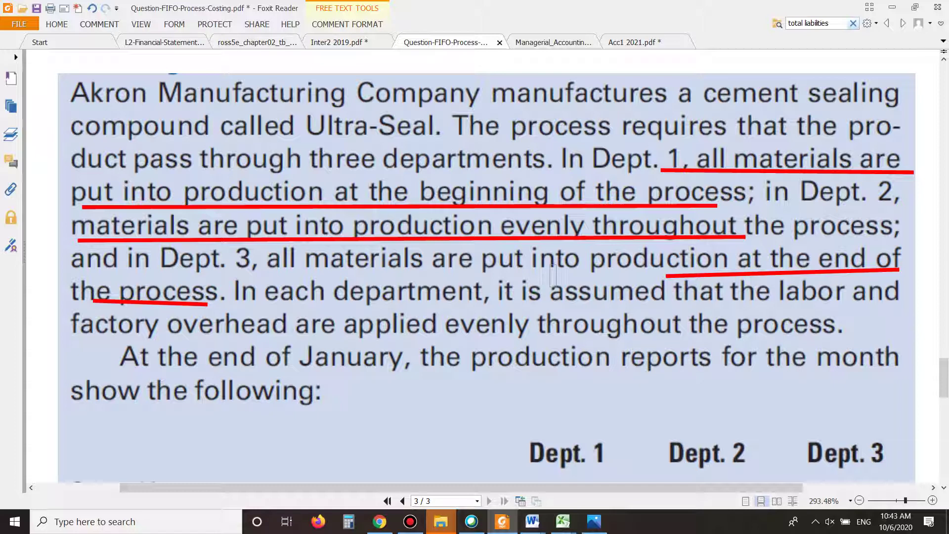
scroll(486, 277, up, 5)
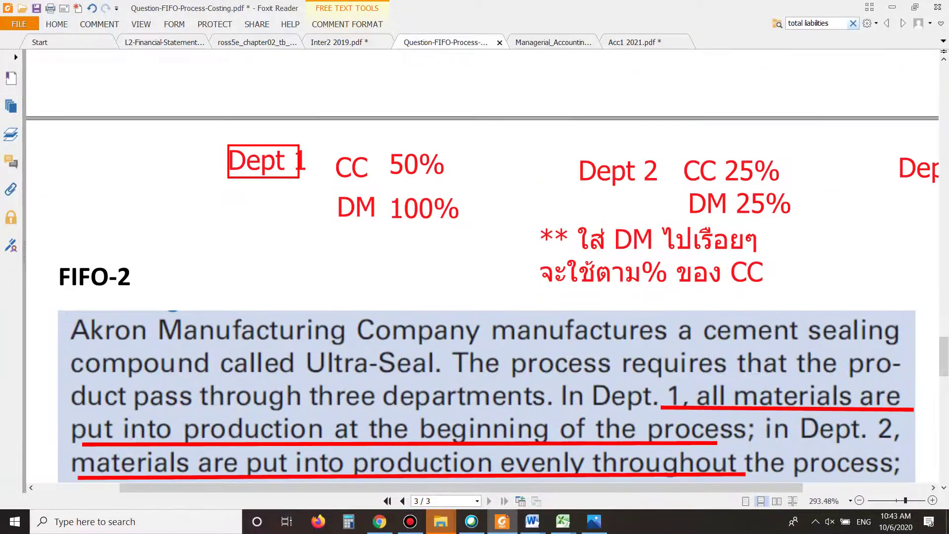
double_click(275, 161)
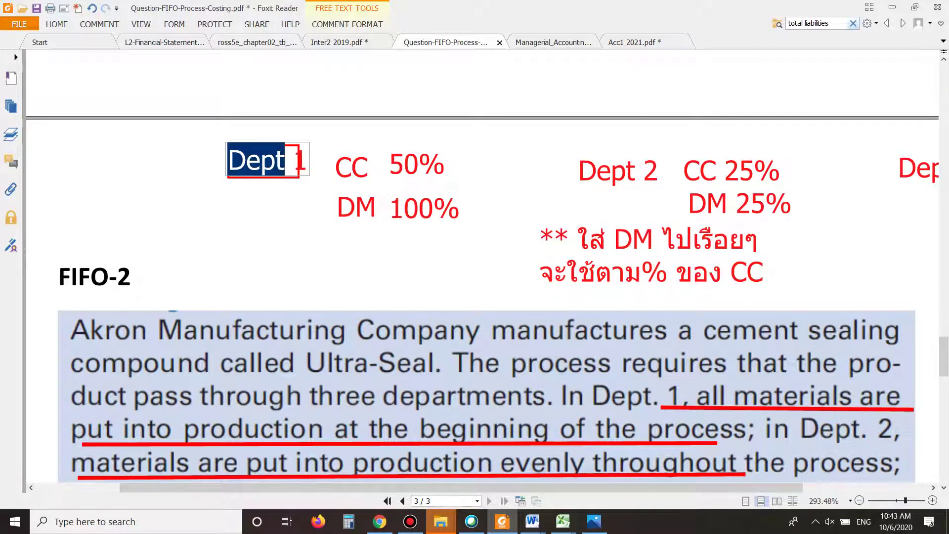
click(356, 206)
double_click(356, 206)
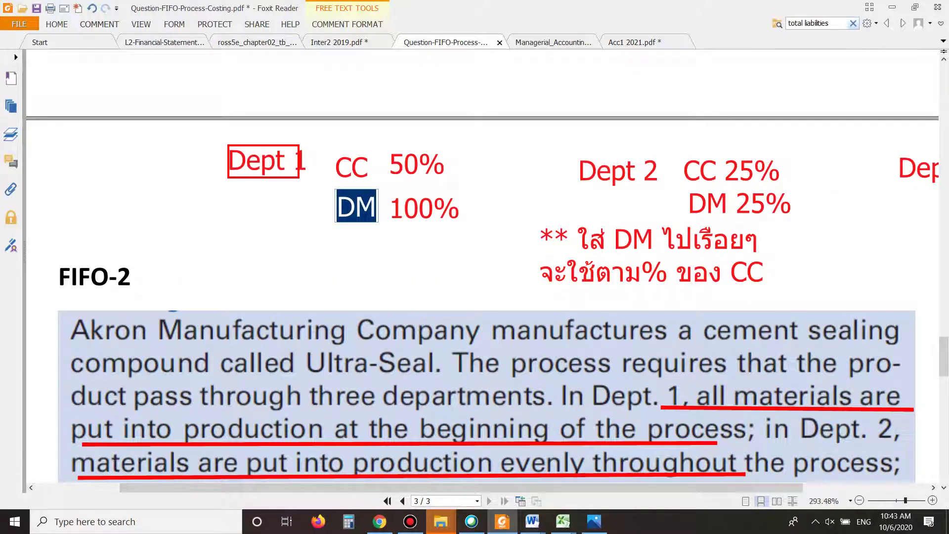
scroll(633, 198, down, 3)
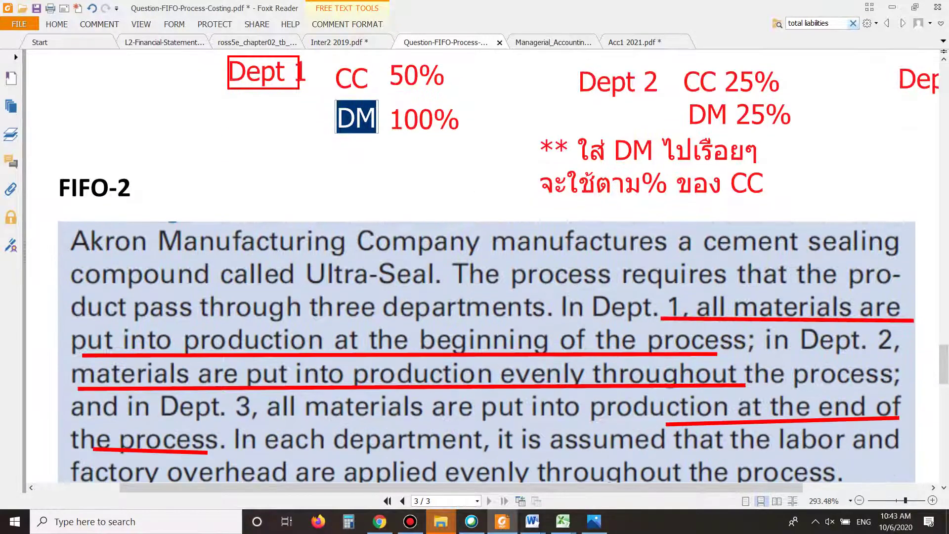
Examine the Dept 2 DM and CC percentages and the note on adding materials evenly, comparing them with the stage of completion
click(633, 150)
drag(589, 151, 745, 150)
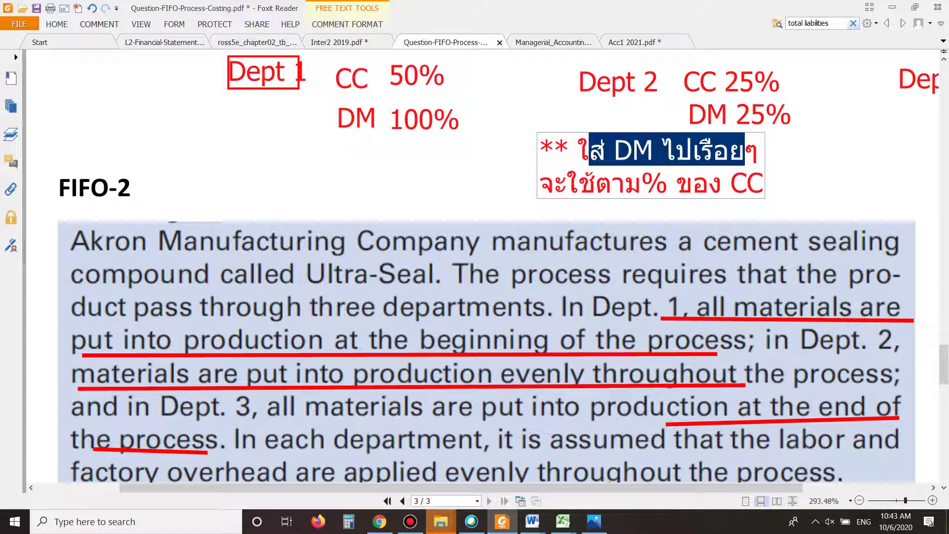
click(702, 101)
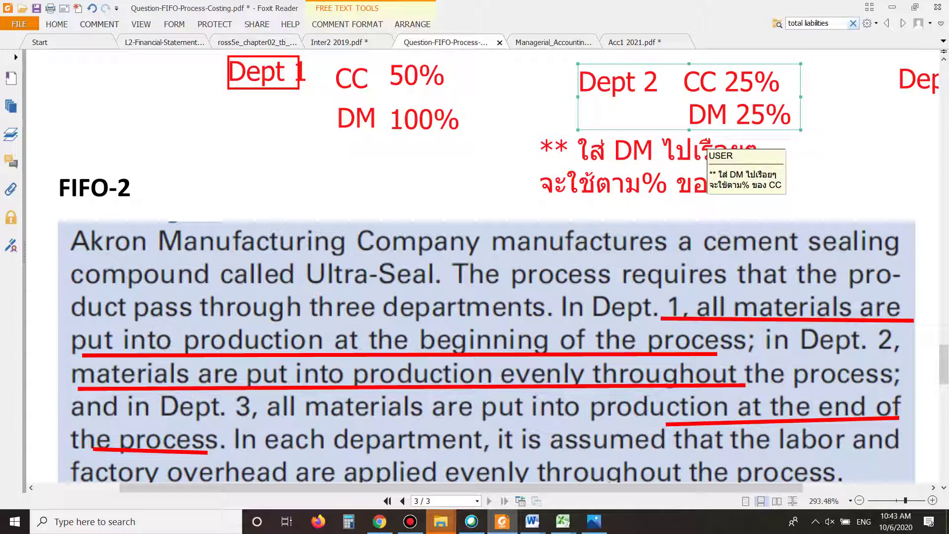
scroll(486, 267, down, 8)
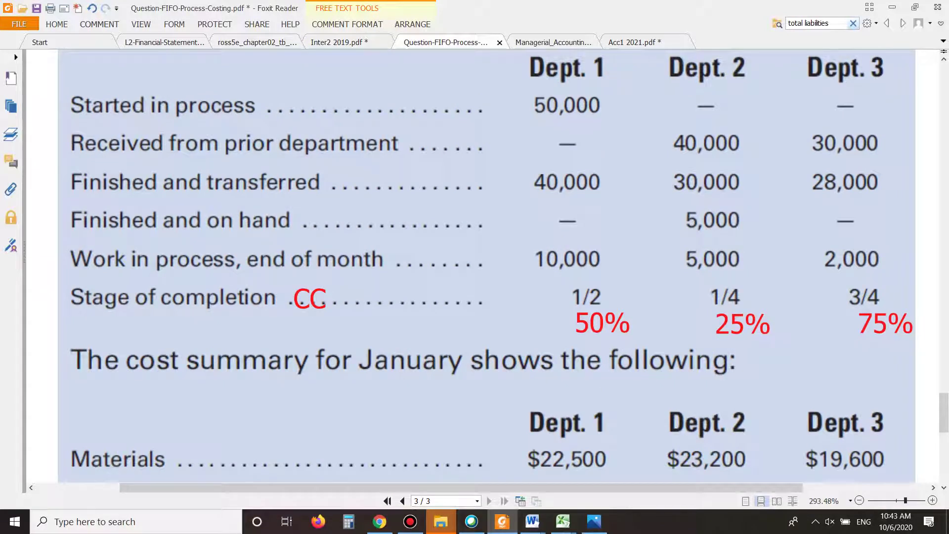
scroll(486, 267, up, 10)
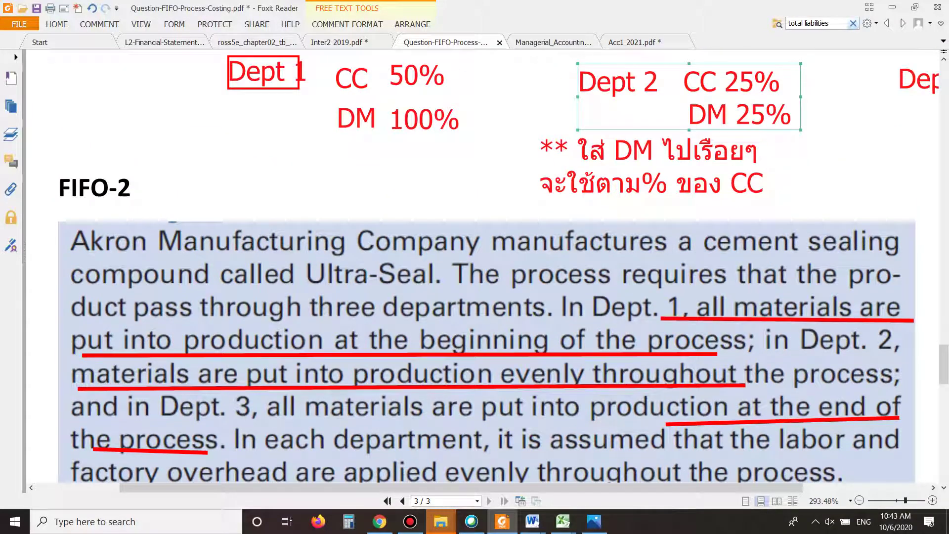
double_click(709, 115)
drag(680, 115, 799, 115)
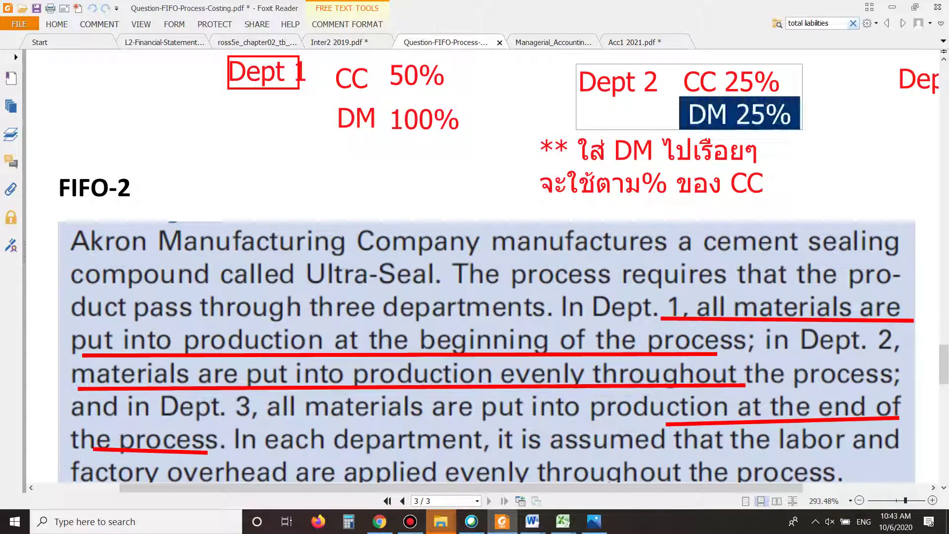
drag(684, 81, 780, 82)
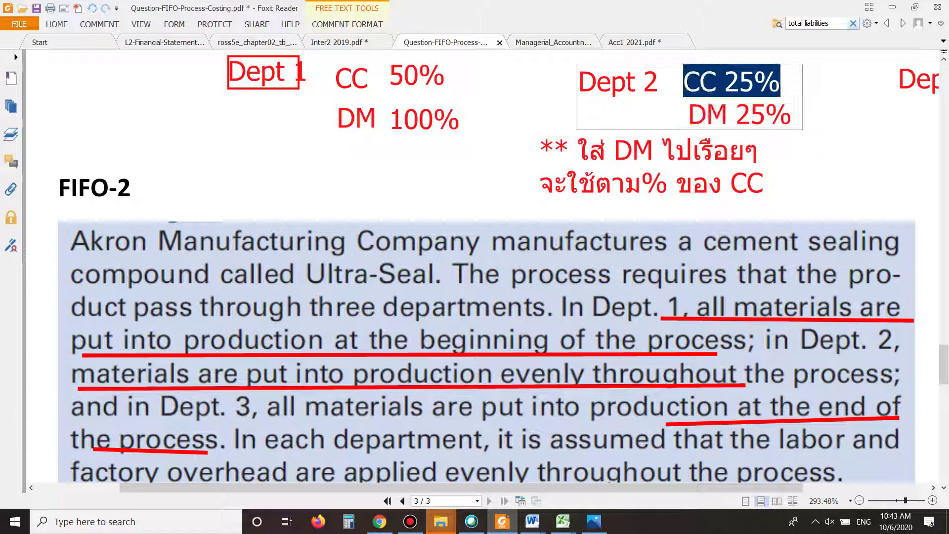
key(Escape)
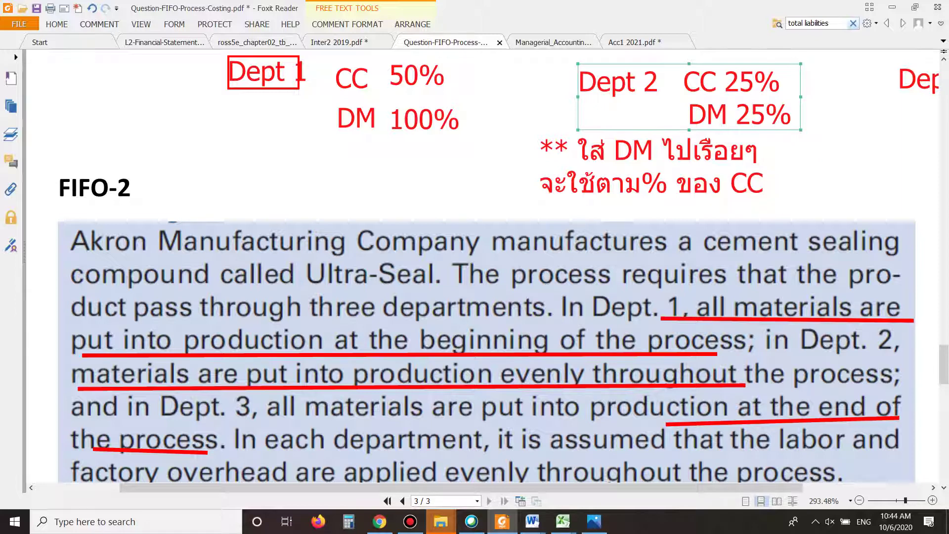
Examine the Dept 3 DM and CC percentages against the statement that its materials are added at the end of the process
scroll(503, 265, down, 1)
ctrl+scroll(391, 330, down, 2)
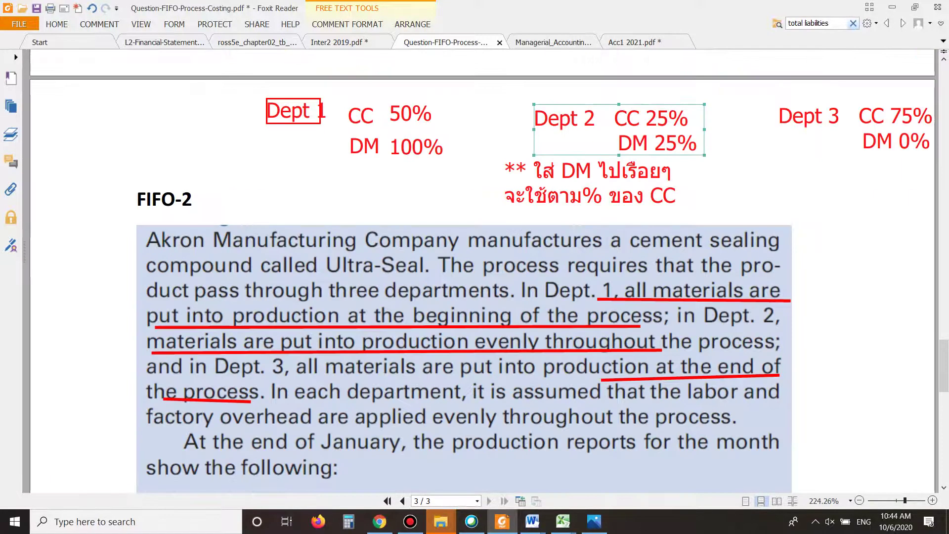
double_click(844, 141)
drag(843, 141, 930, 142)
click(902, 204)
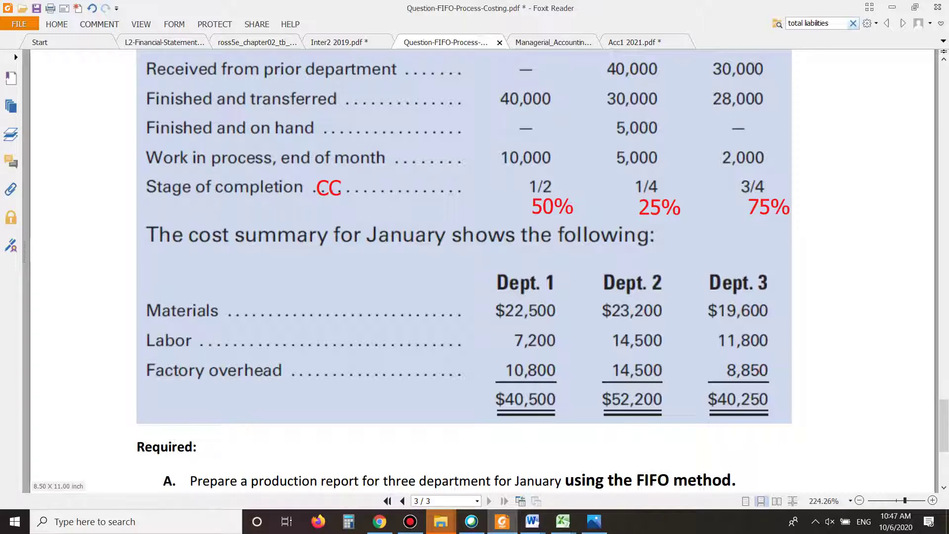
Read the three departments' production data, the January cost summary and the Required section of FIFO-2
scroll(475, 266, up, 1)
scroll(475, 266, up, 1)
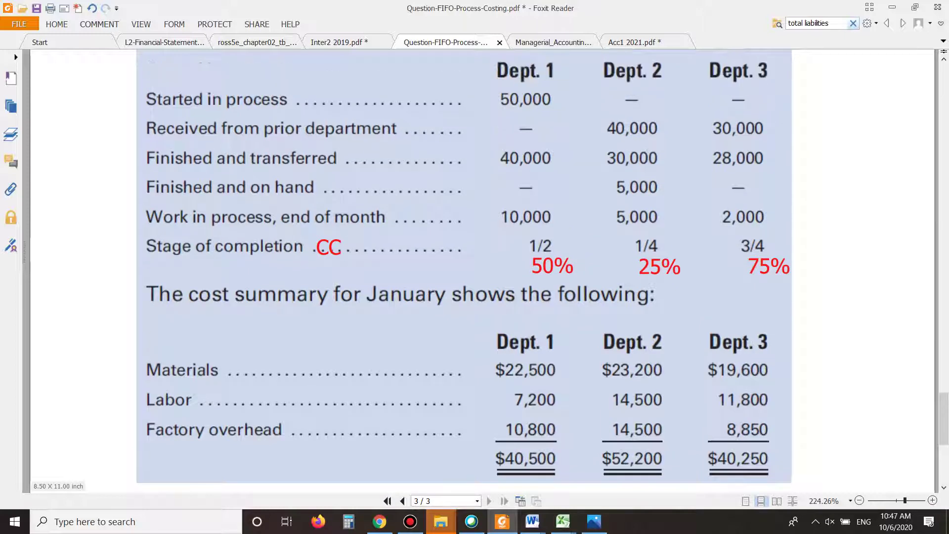
scroll(474, 267, down, 1)
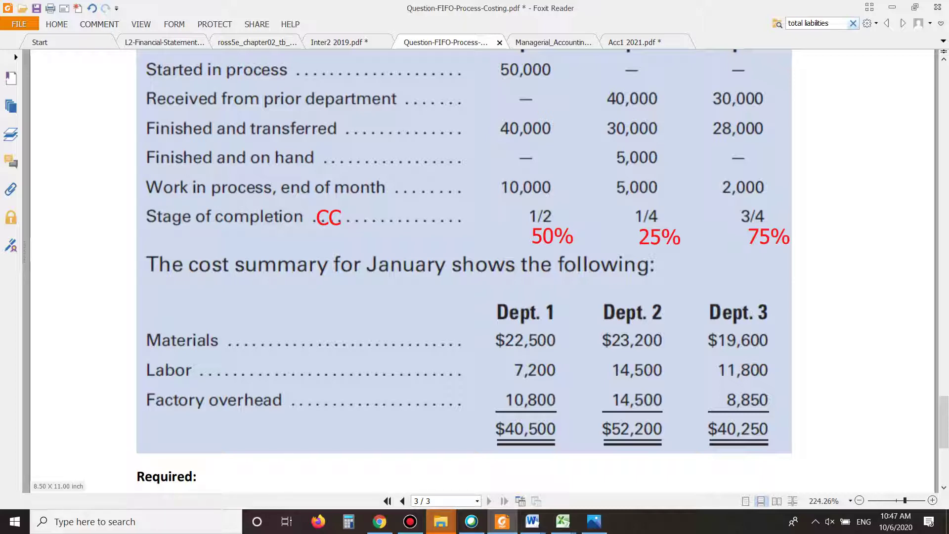
scroll(464, 266, down, 3)
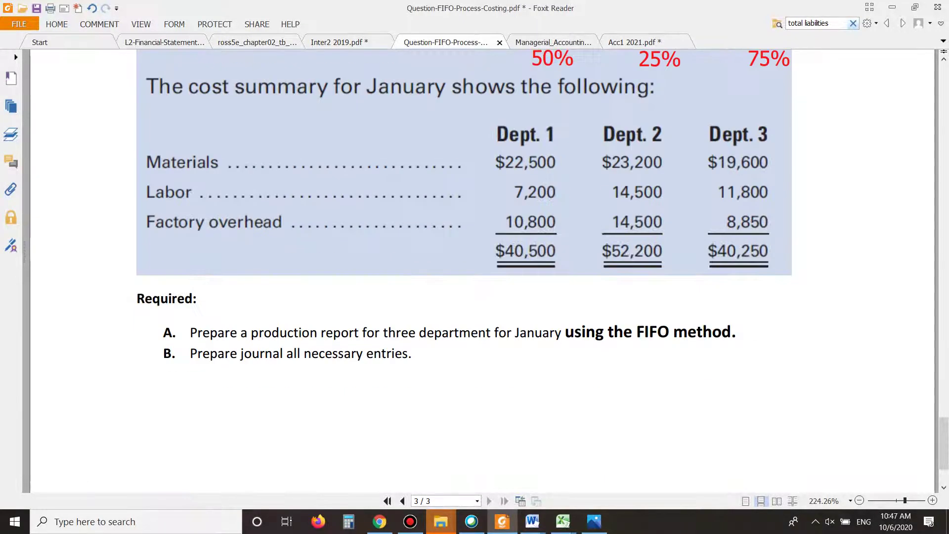
Switch to the Mixing workbook in Excel and examine Dept. 1's WIP begin row on Sheet3
mouse_move(563, 522)
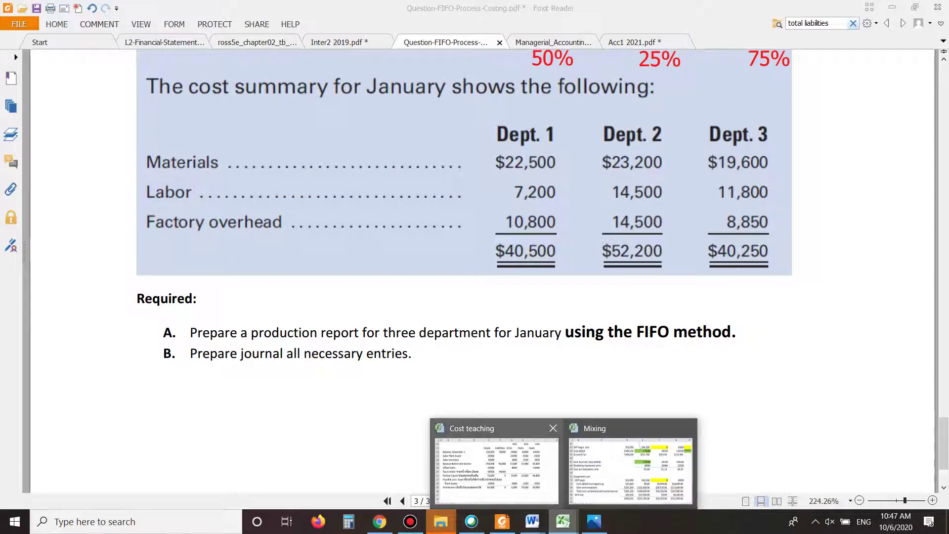
click(630, 467)
key(ctrl+Page_Up)
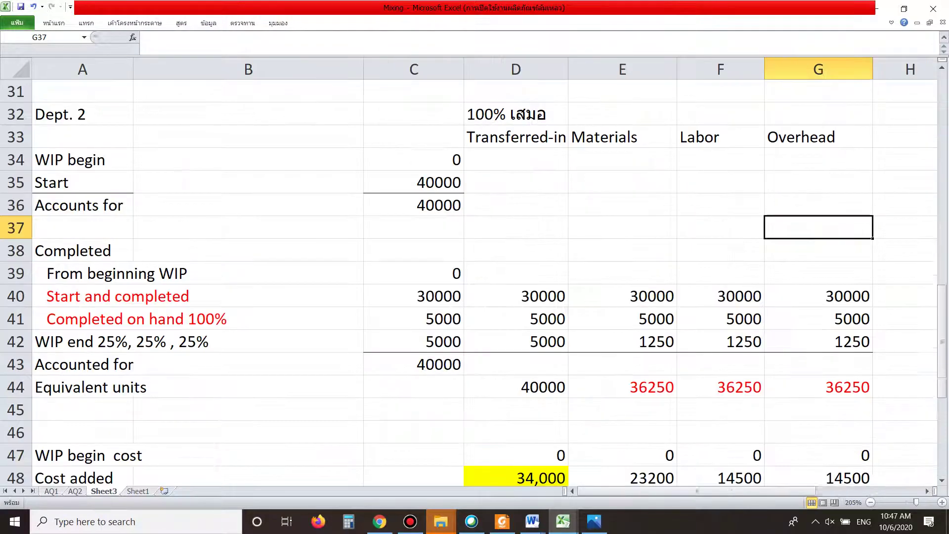
scroll(469, 277, up, 10)
drag(65, 137, 421, 137)
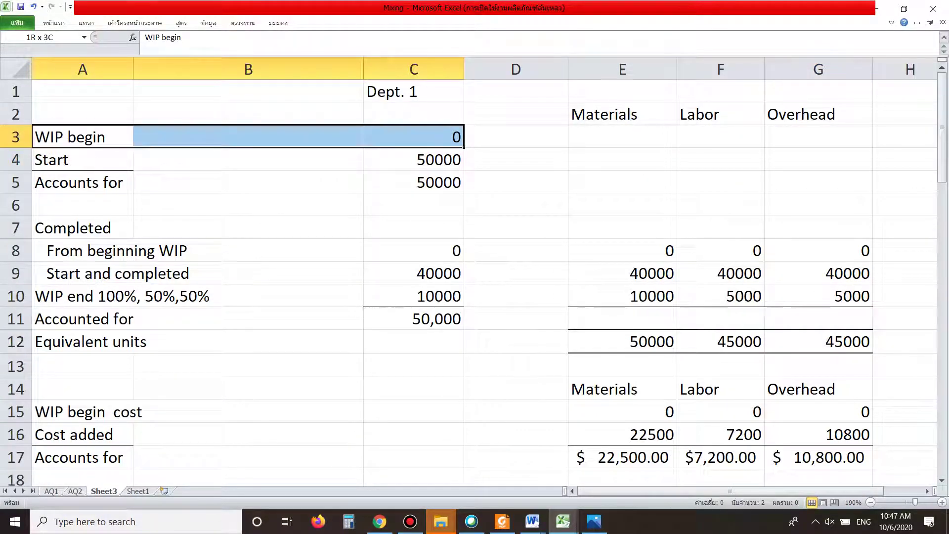
drag(420, 137, 420, 137)
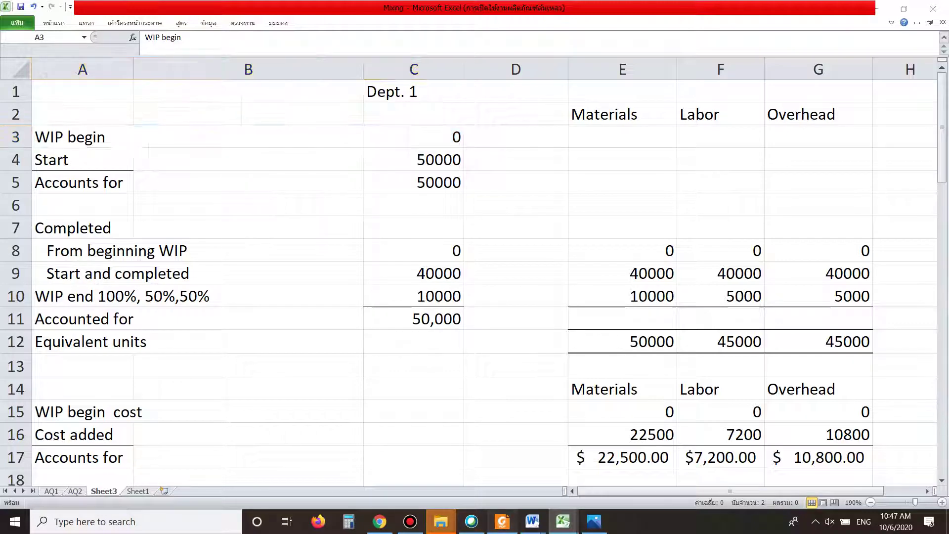
Check Dept. 1's started units in the exercise PDF against the Start and Accounts for rows on Sheet3
click(502, 522)
scroll(464, 272, up, 4)
scroll(465, 272, up, 5)
scroll(464, 272, down, 2)
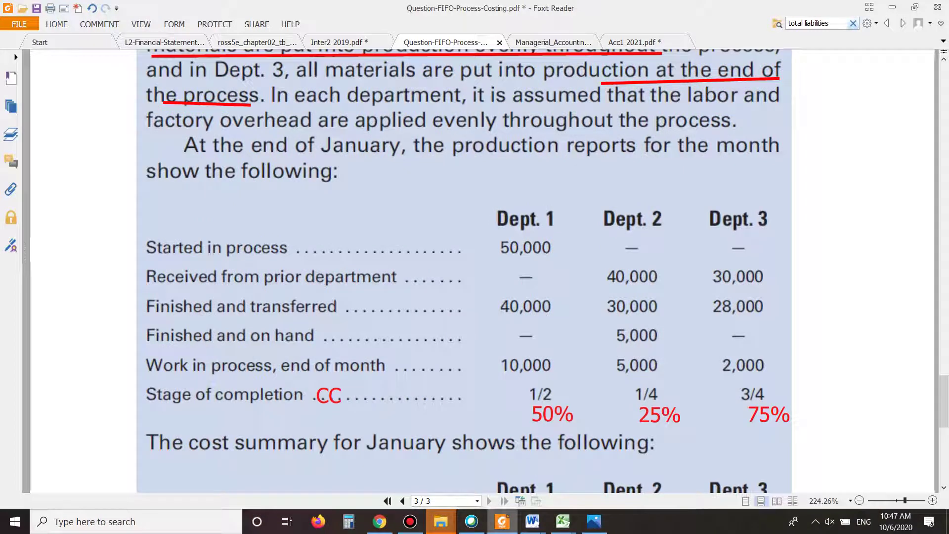
click(563, 521)
drag(83, 184, 413, 185)
click(413, 183)
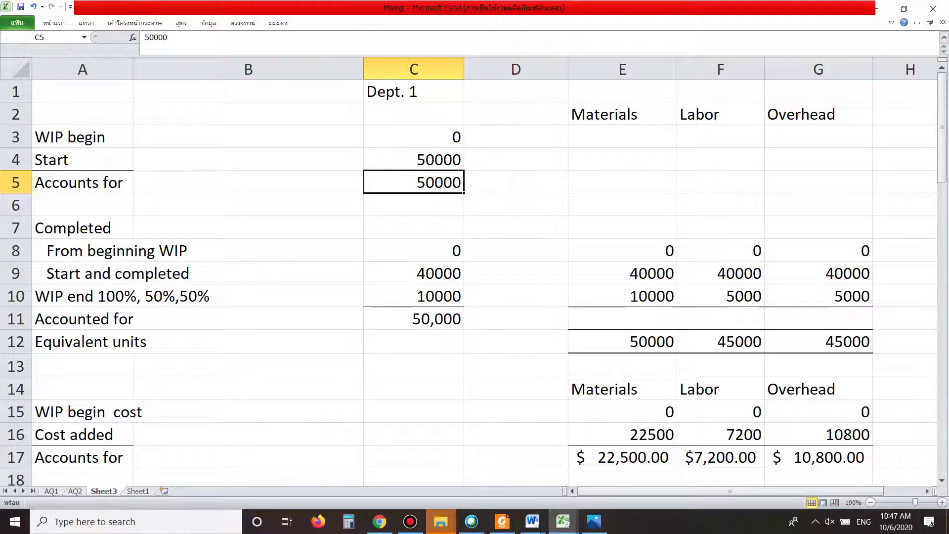
Compare Dept. 1's finished and transferred units in the exercise PDF with the Completed section on Sheet3, including Start and completed
click(503, 522)
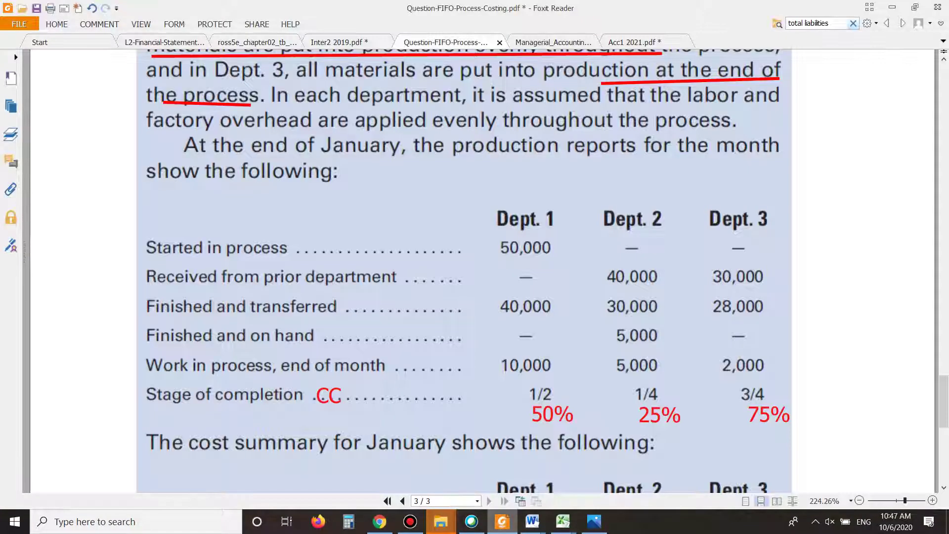
mouse_move(471, 521)
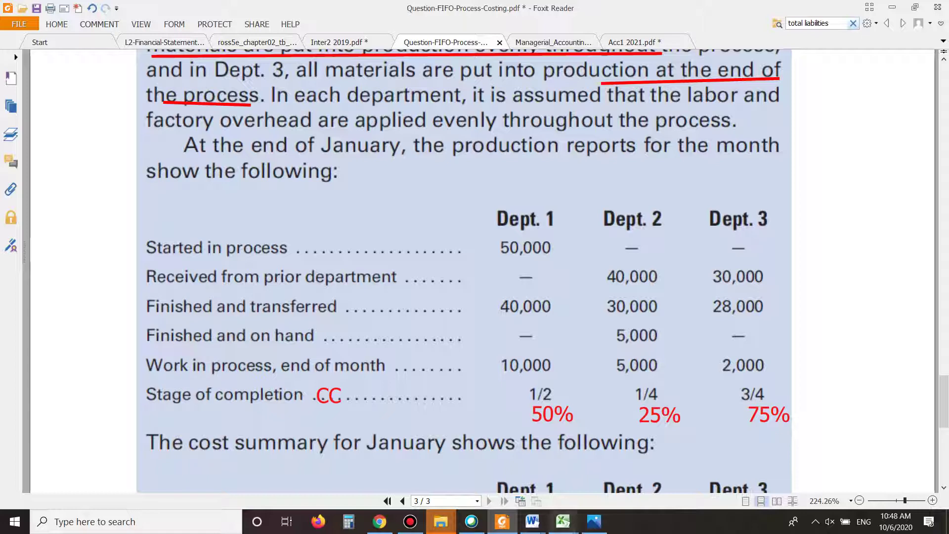
click(562, 521)
click(414, 342)
click(248, 228)
click(413, 251)
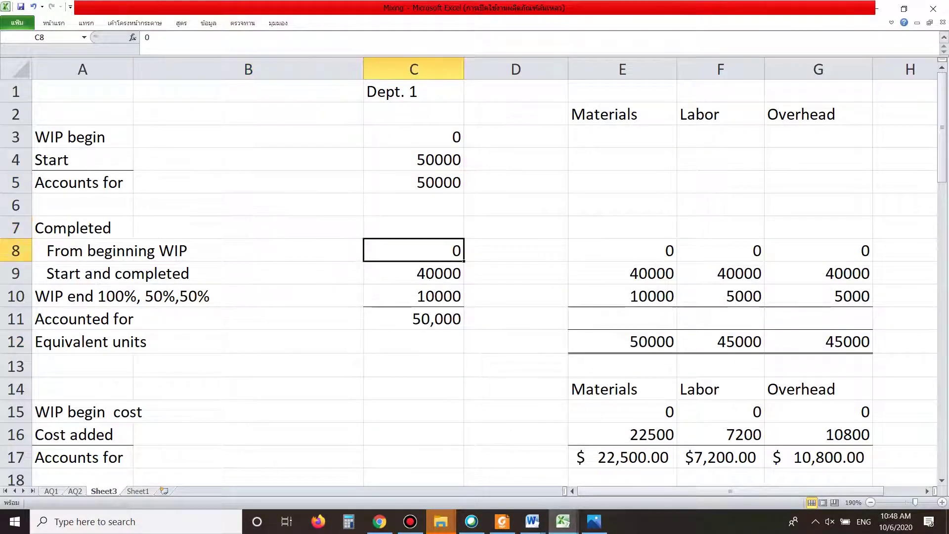
drag(414, 273, 99, 273)
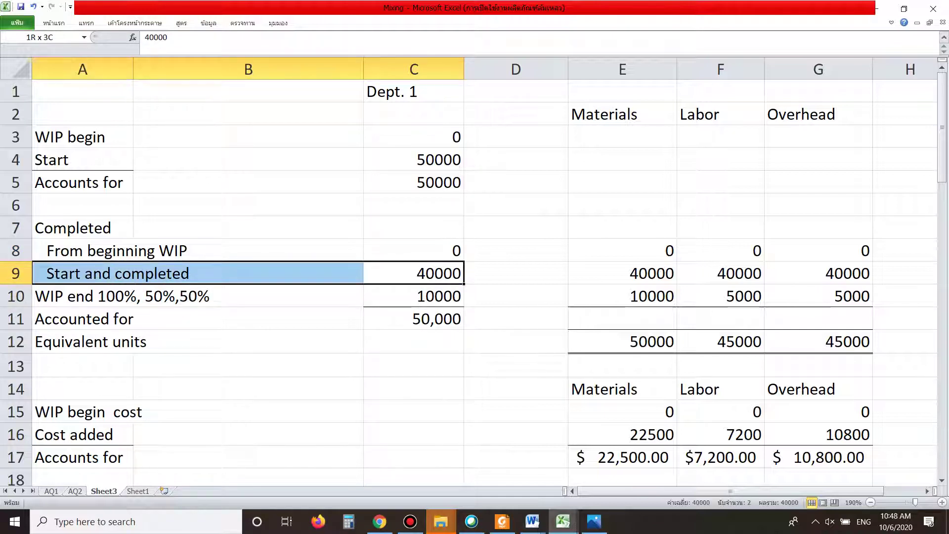
click(132, 273)
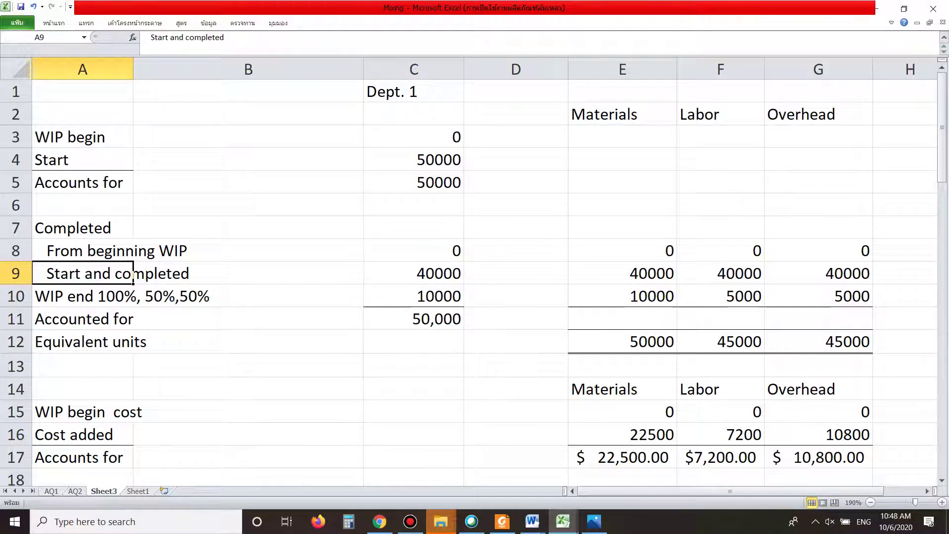
Check Dept. 1's production data in the exercise PDF and examine the From beginning WIP and Start and completed rows on Sheet3
click(502, 521)
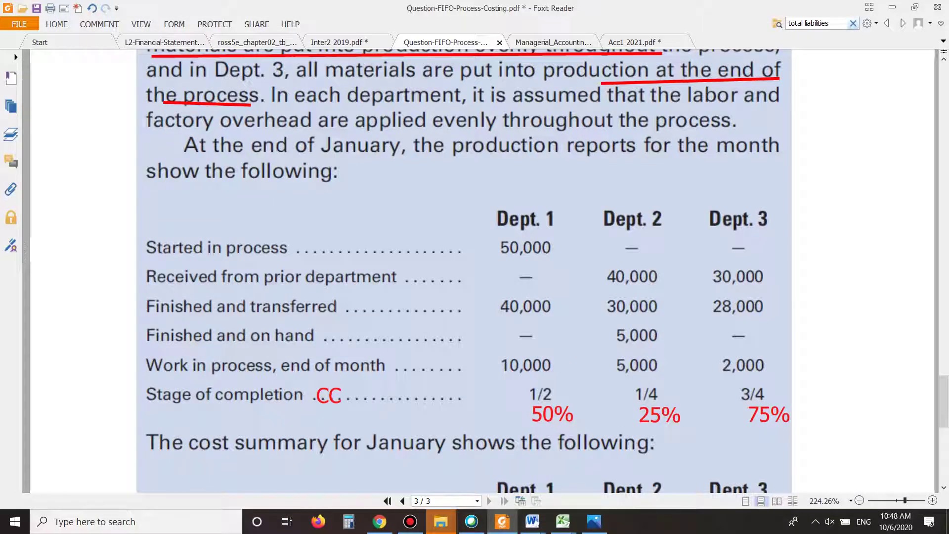
key(alt+Tab)
drag(414, 228, 198, 341)
click(248, 366)
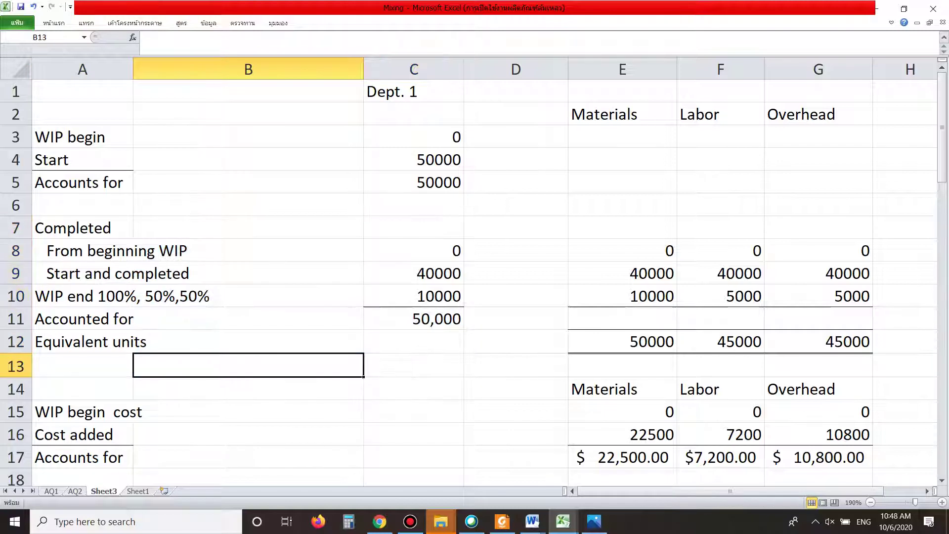
drag(83, 251, 906, 251)
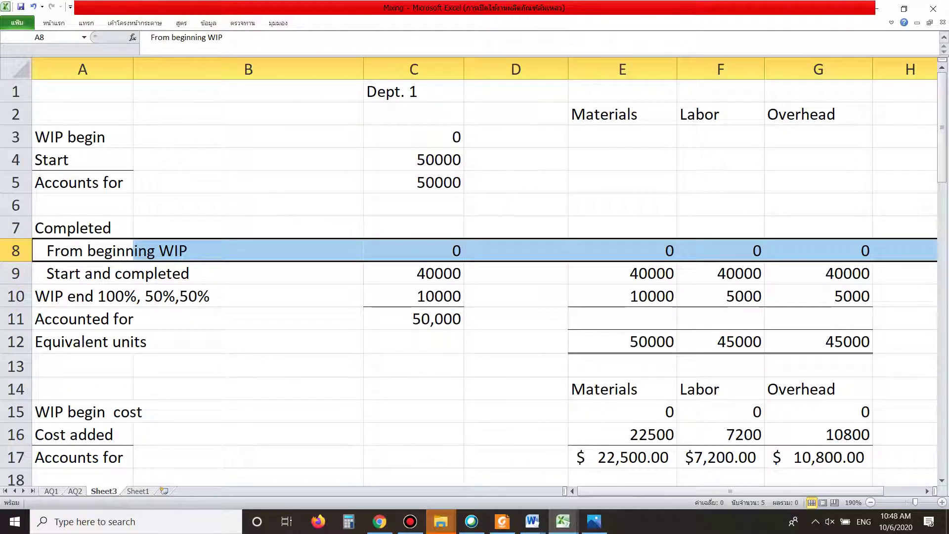
drag(83, 273, 346, 273)
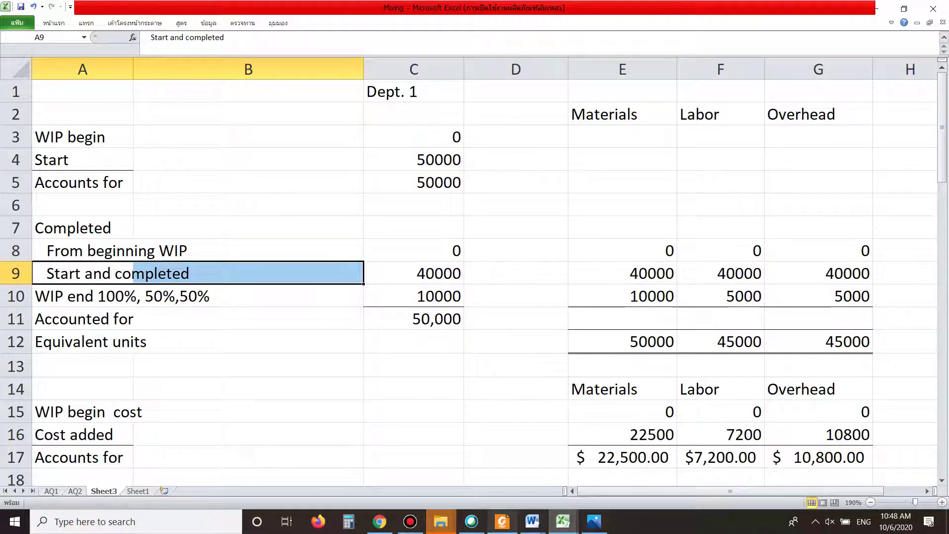
Review Dept. 1's CC and DM completion percentages above FIFO-2 in the exercise PDF, undoing the accidental change to the CC percentage note
click(502, 522)
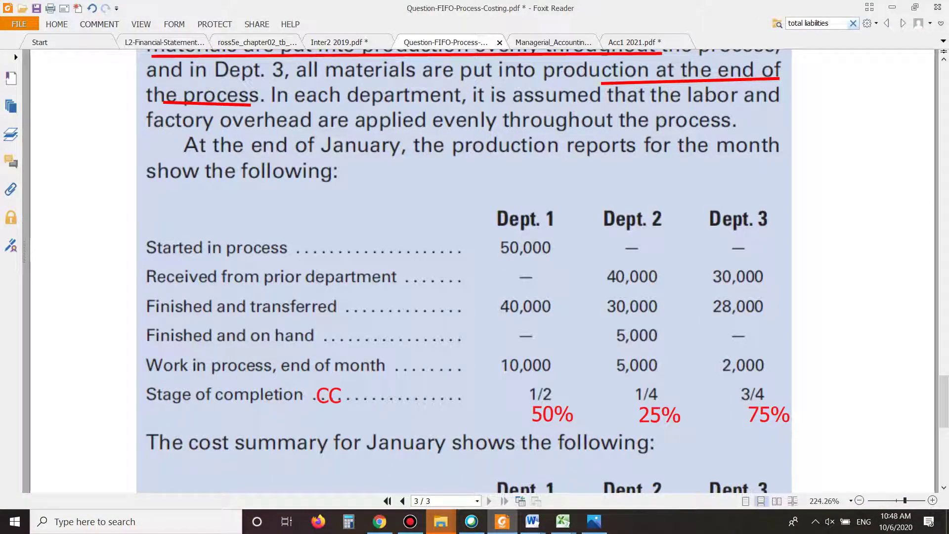
scroll(482, 276, up, 6)
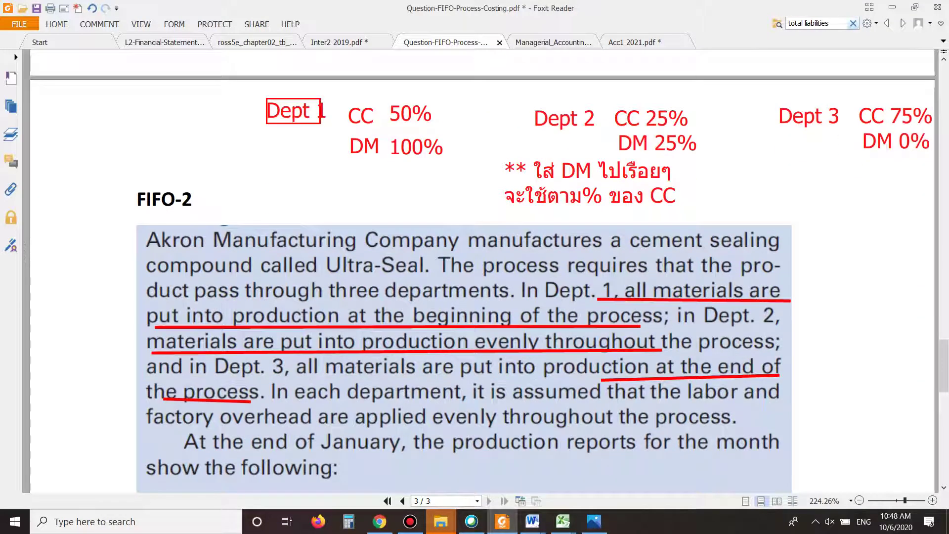
click(411, 114)
click(365, 146)
click(416, 146)
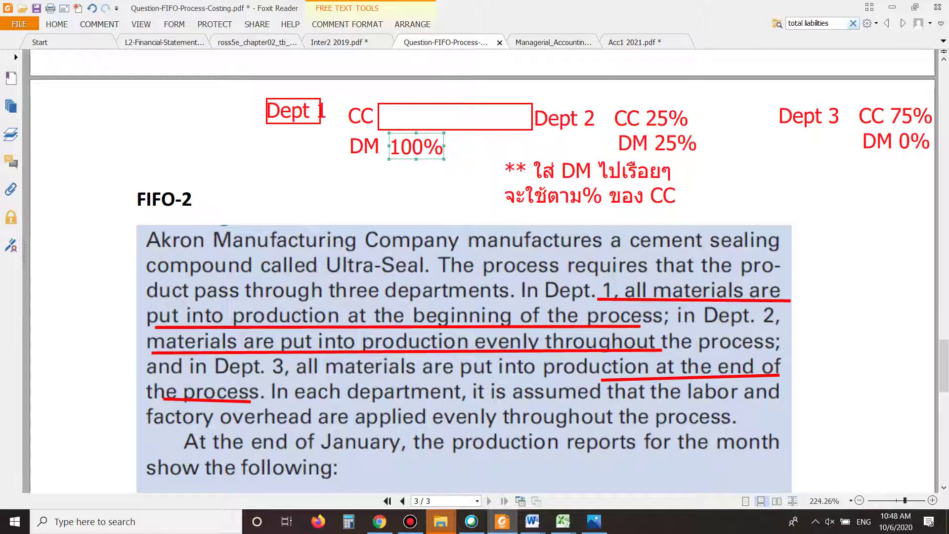
click(361, 116)
click(410, 117)
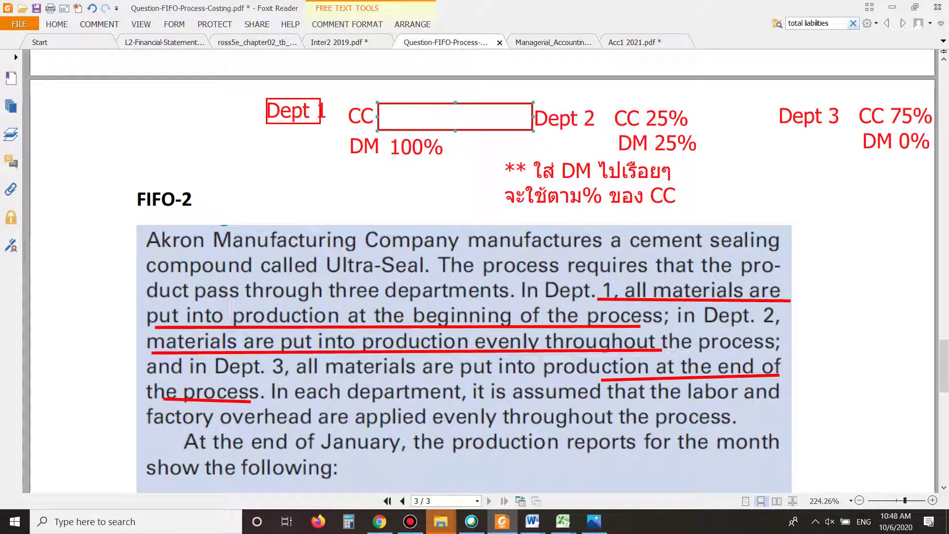
key(ctrl+z)
click(364, 146)
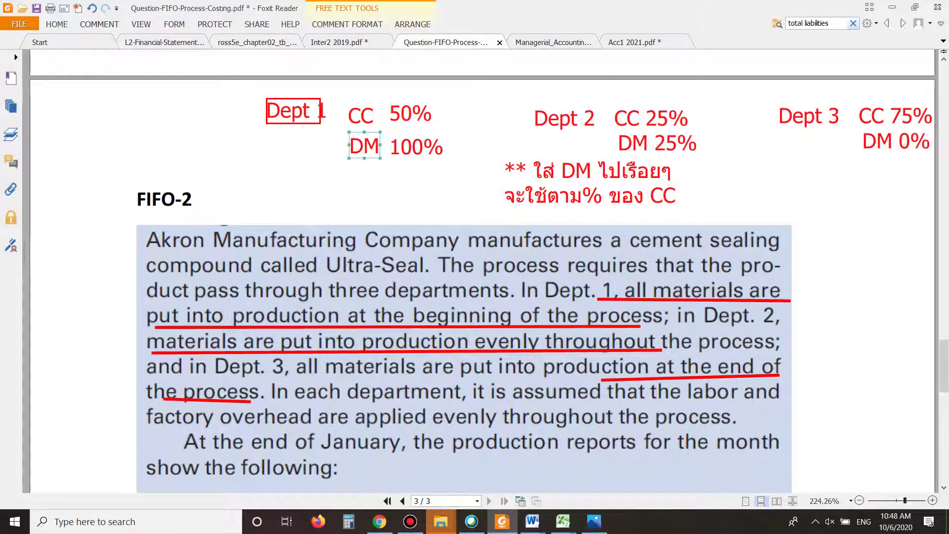
click(361, 116)
click(410, 113)
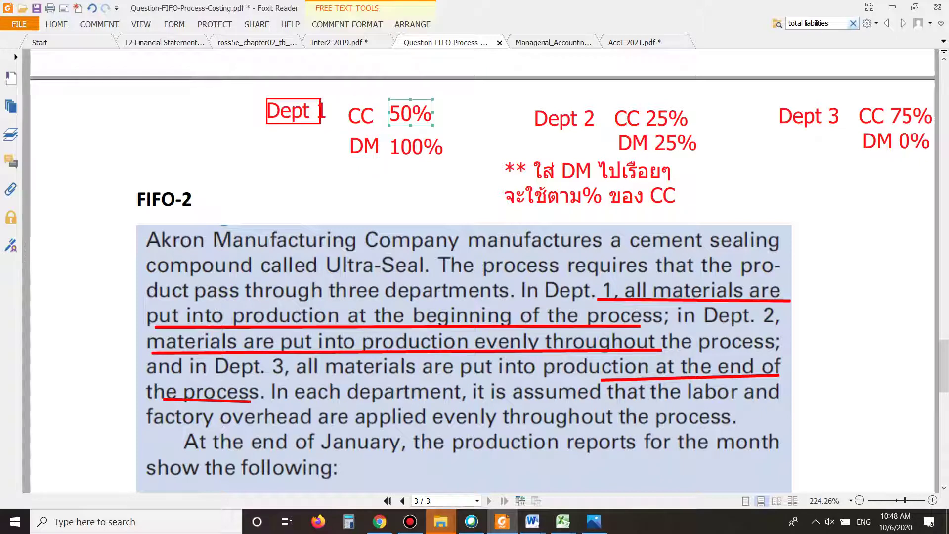
Switch to the Mixing workbook in Excel and examine Dept. 1's Start and completed and WIP end units for Materials, Labor and Overhead
mouse_move(562, 522)
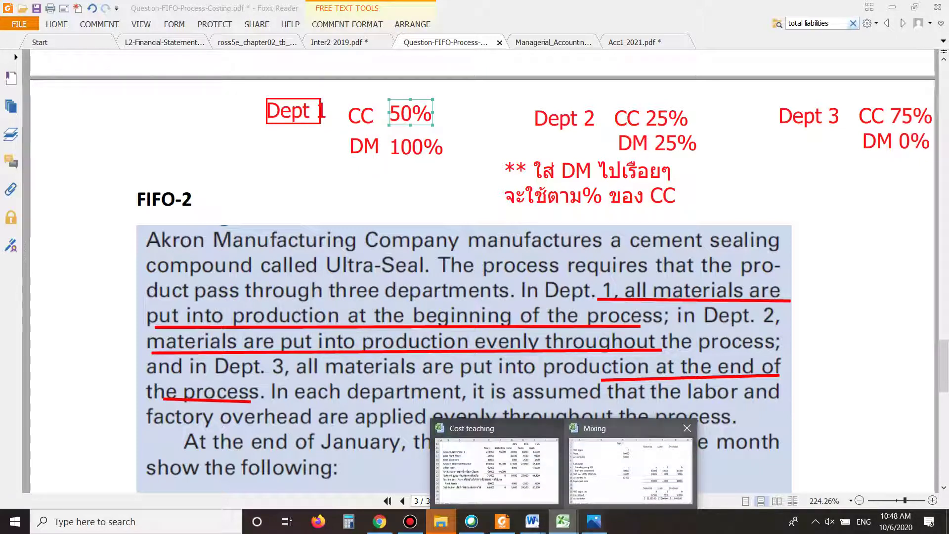
click(735, 472)
click(622, 273)
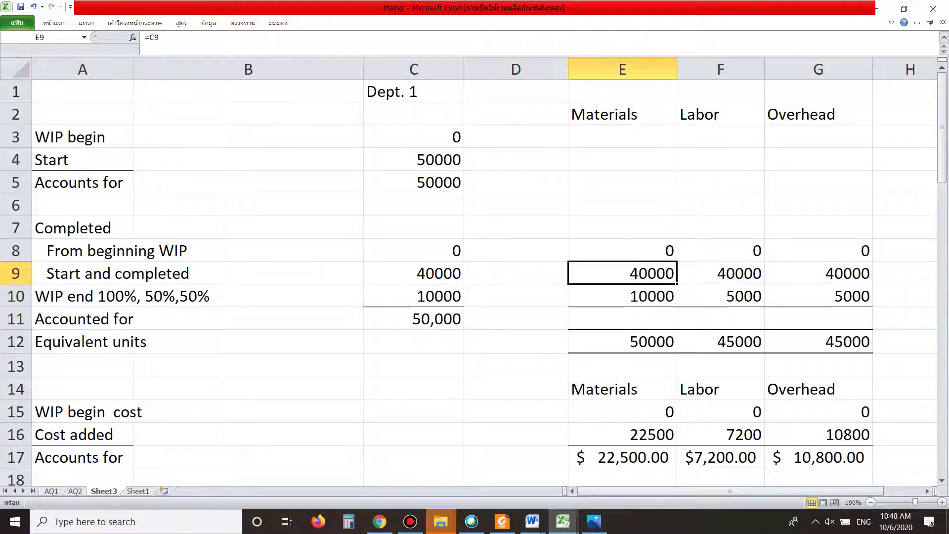
click(622, 296)
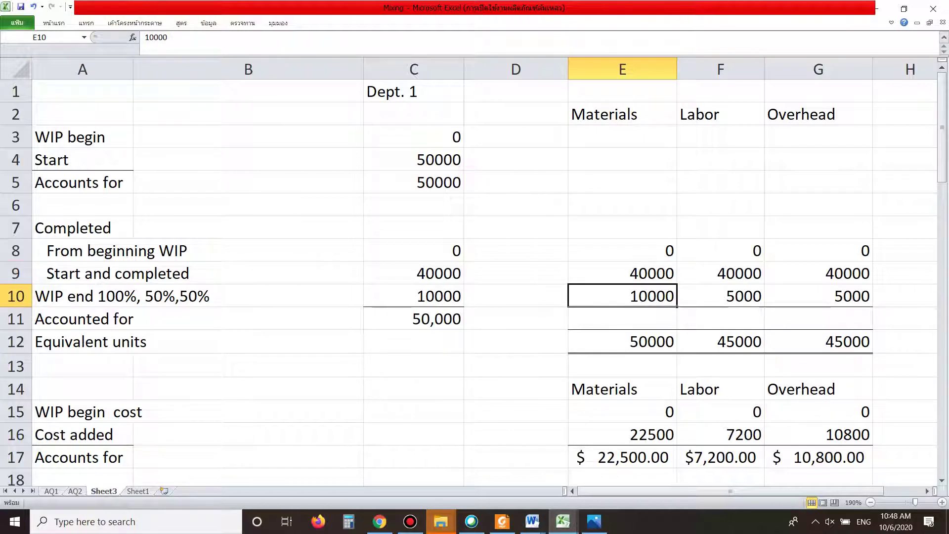
drag(720, 296, 819, 296)
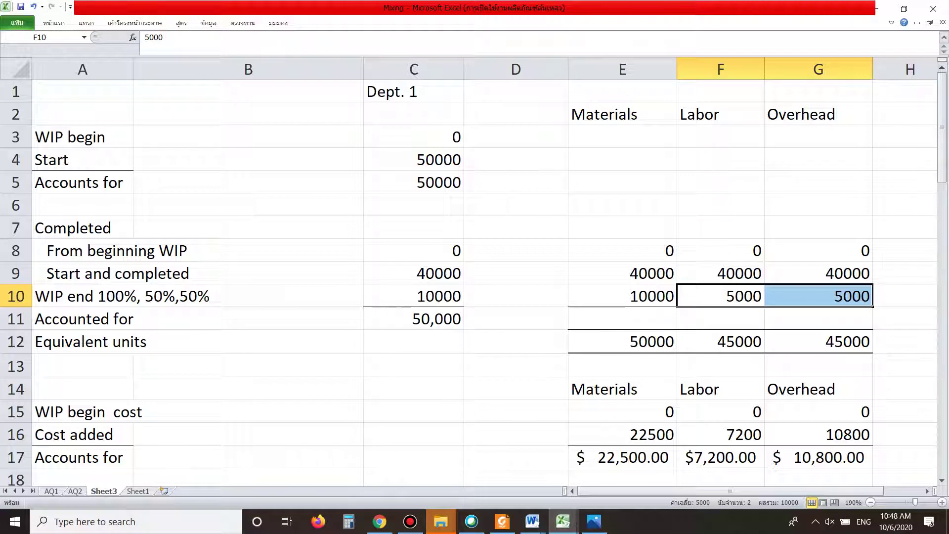
drag(721, 114, 819, 114)
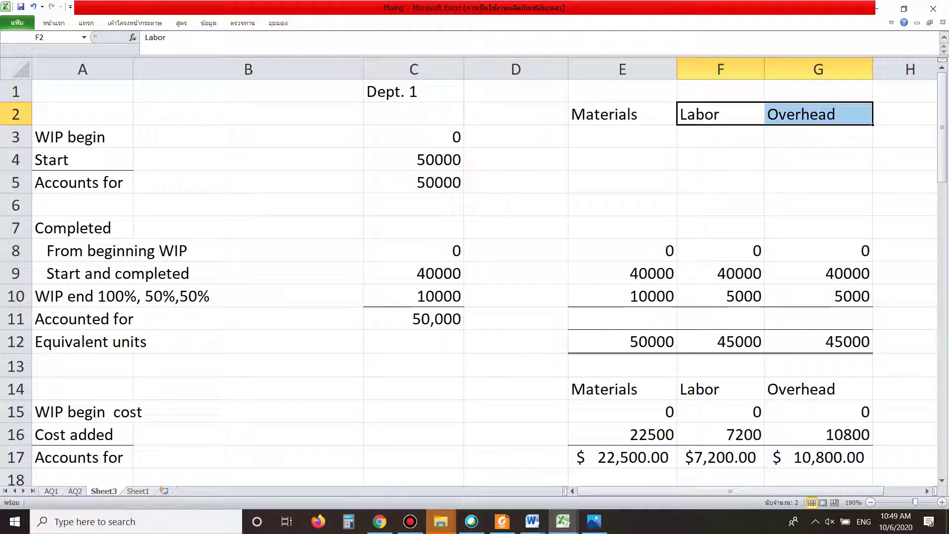
click(721, 296)
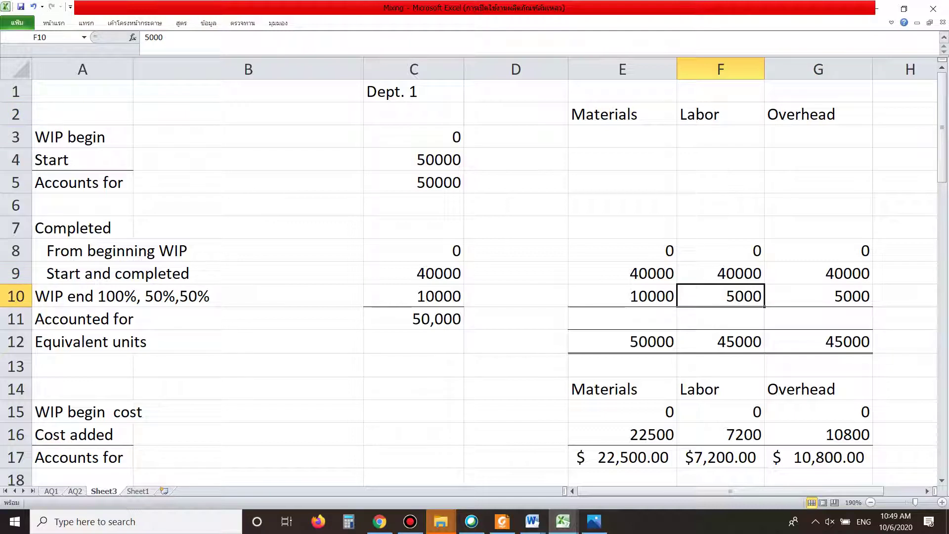
drag(622, 113, 819, 114)
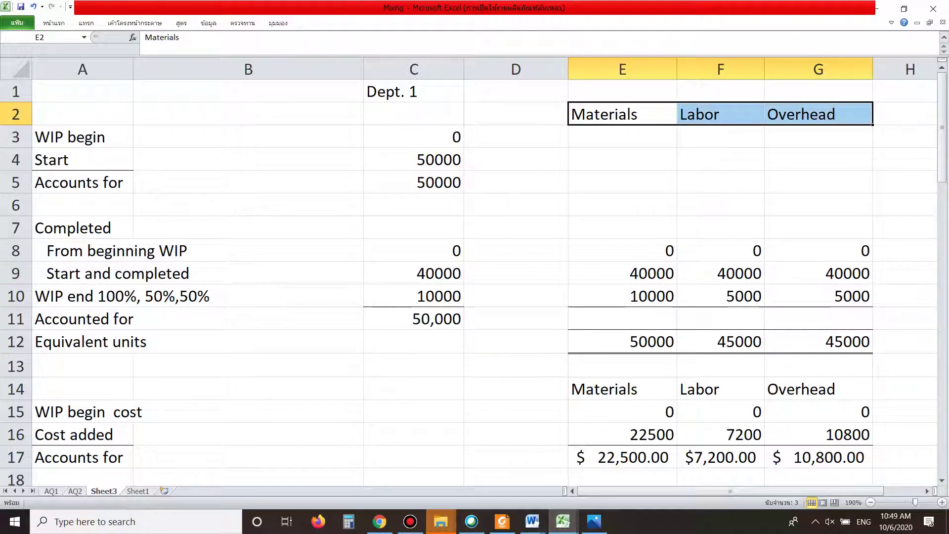
click(516, 227)
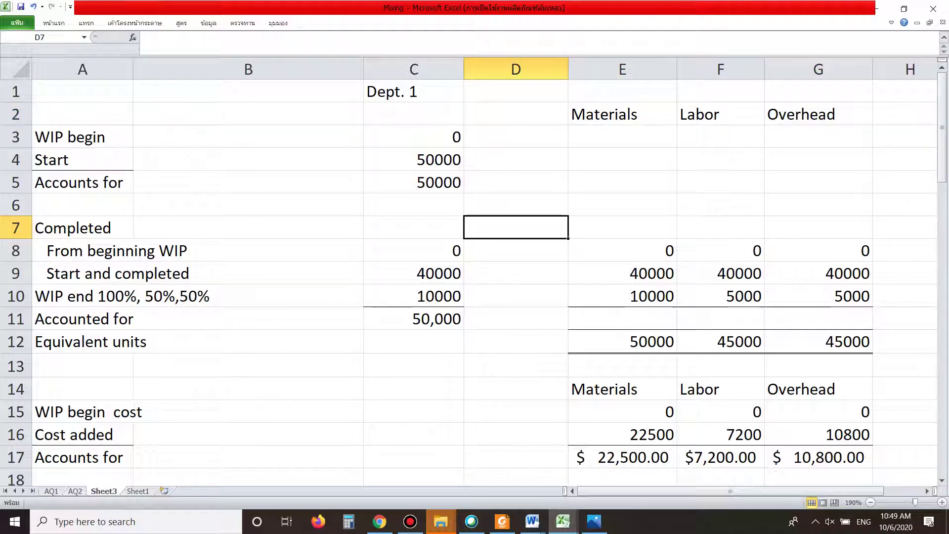
Examine the Materials, Labor and Overhead headings and relate Dept. 1's WIP begin row to its WIP begin cost row
scroll(484, 282, down, 1)
scroll(485, 282, up, 1)
click(818, 114)
drag(818, 115, 607, 115)
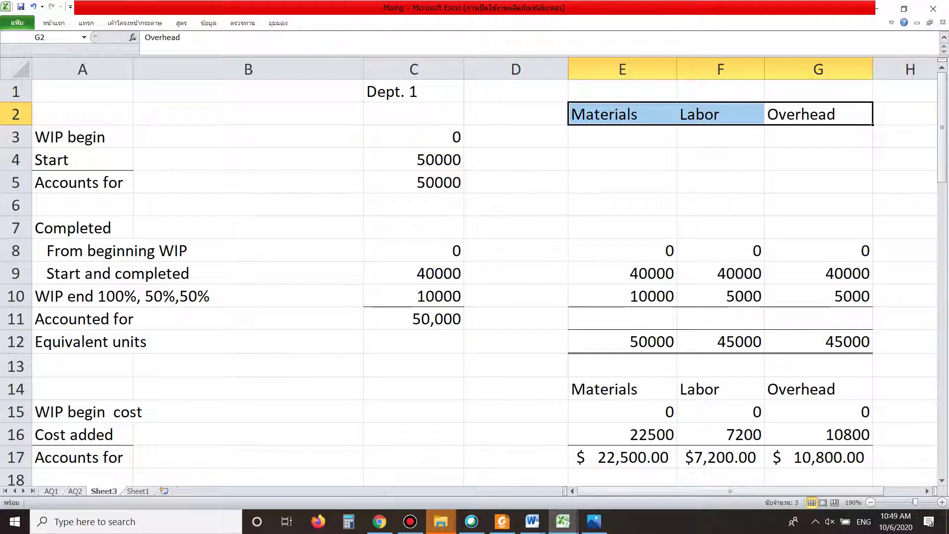
click(622, 159)
scroll(622, 160, down, 1)
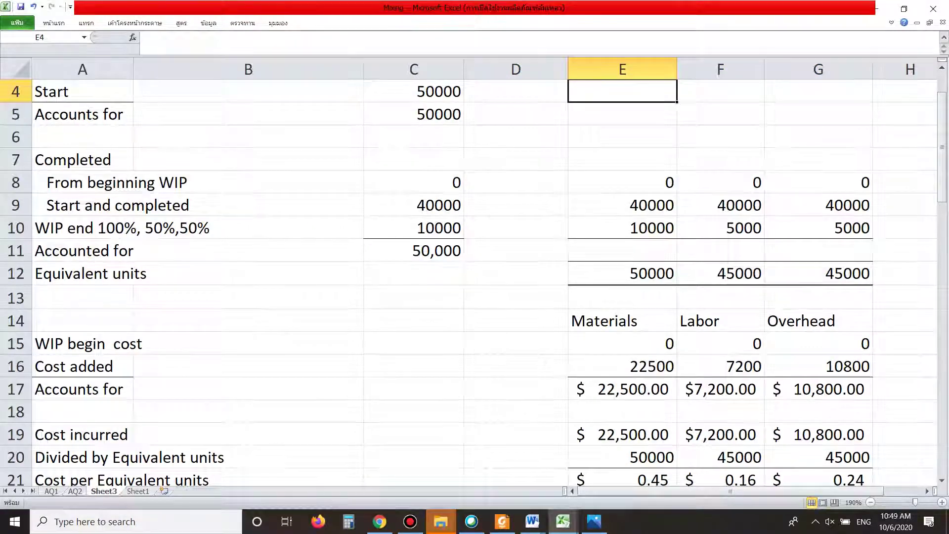
scroll(474, 272, down, 1)
scroll(474, 272, up, 2)
drag(89, 137, 516, 137)
scroll(516, 137, down, 1)
click(114, 345)
drag(133, 345, 840, 345)
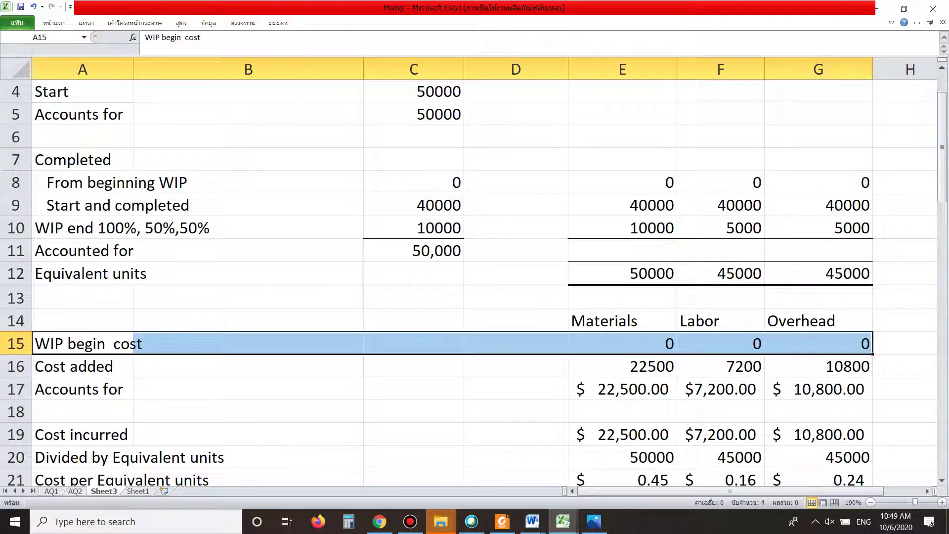
Compare Dept. 1's Cost added row on Sheet3 with the January cost summary in the exercise PDF
drag(622, 366, 721, 366)
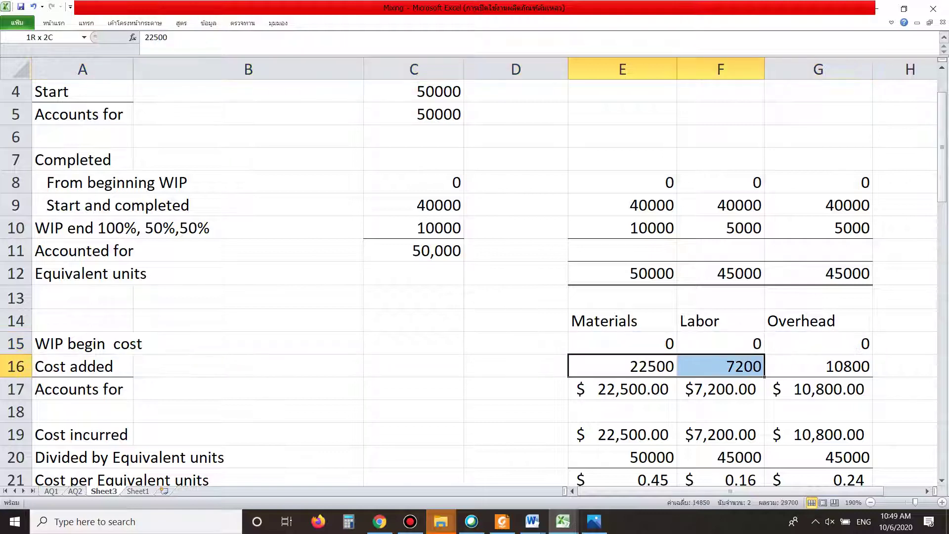
click(502, 522)
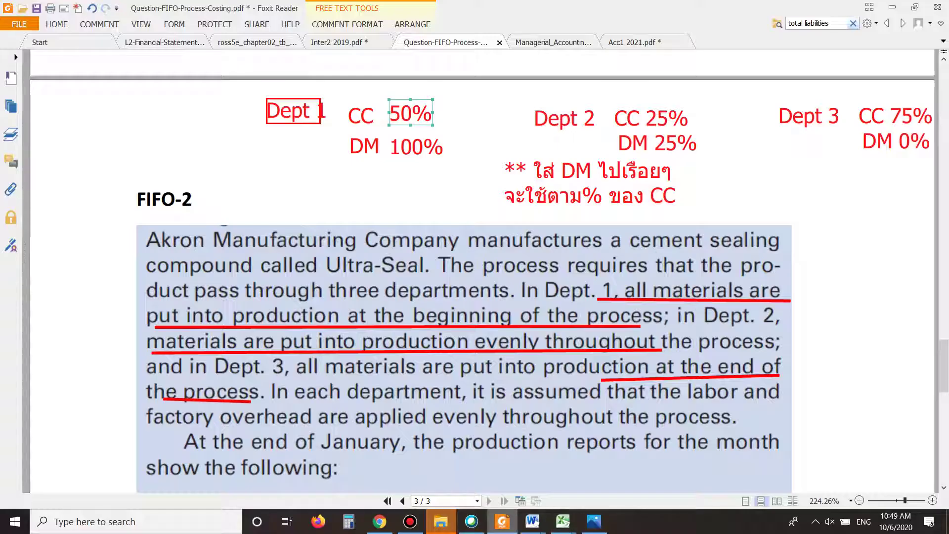
scroll(474, 277, down, 6)
scroll(464, 272, down, 4)
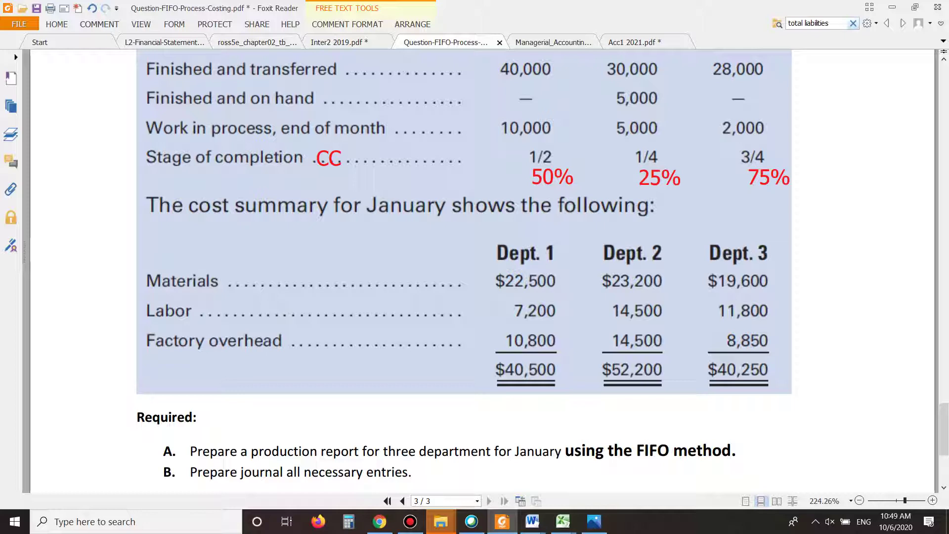
mouse_move(563, 522)
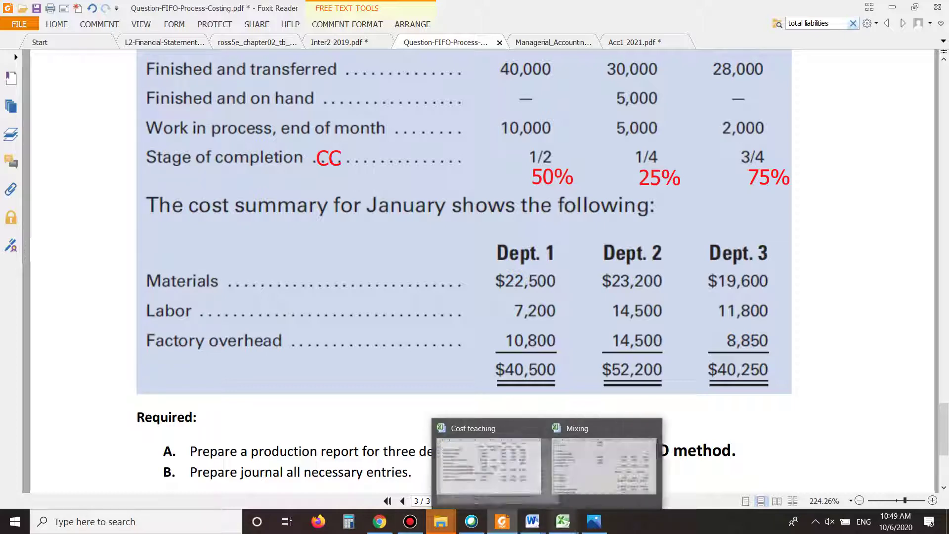
click(604, 460)
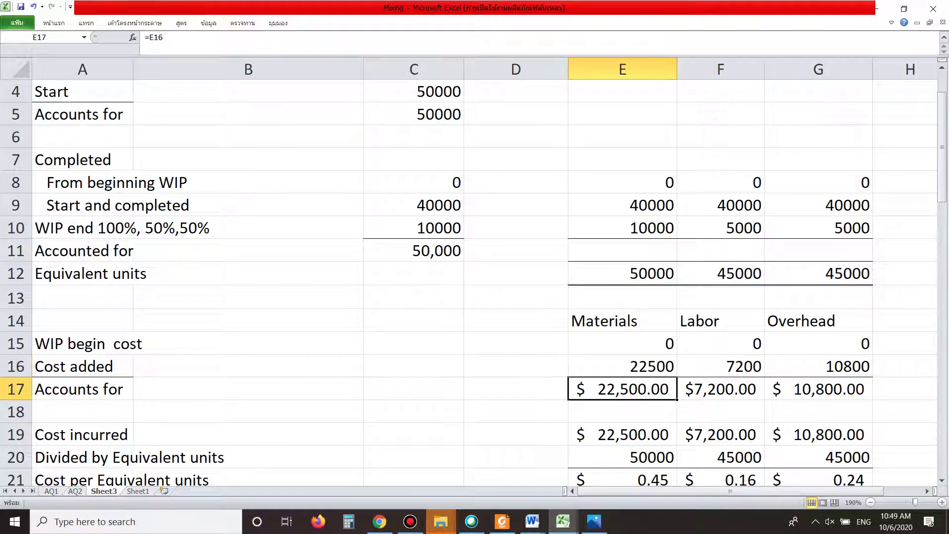
scroll(469, 276, down, 2)
scroll(470, 277, up, 3)
scroll(470, 277, down, 2)
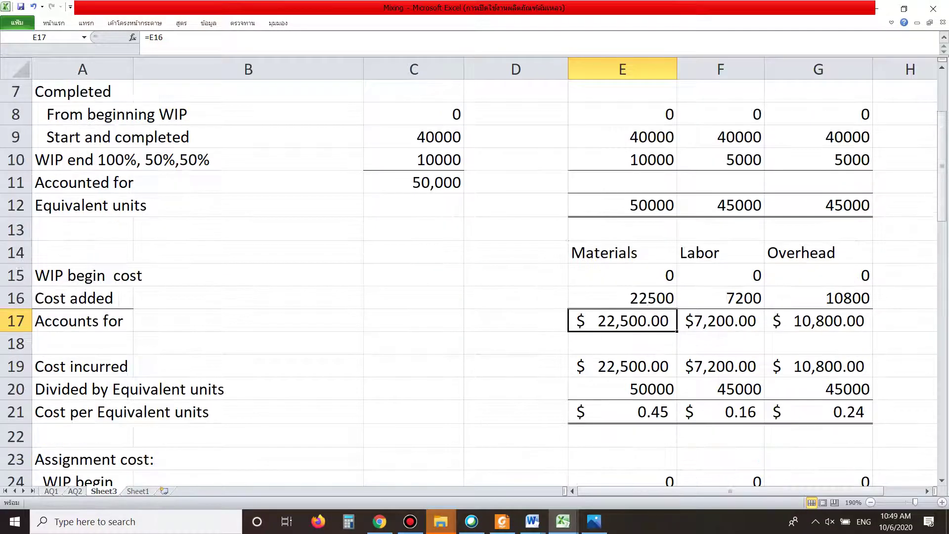
drag(623, 298, 819, 299)
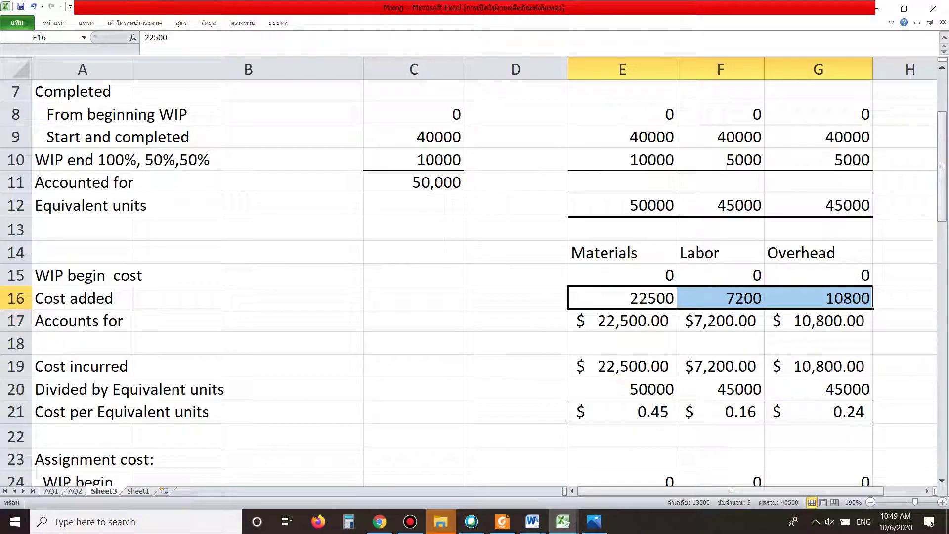
Trace Dept. 1's added costs through the Accounts for and Cost incurred rows to Labor's Cost per Equivalent units formula
drag(623, 366, 819, 367)
drag(623, 298, 894, 299)
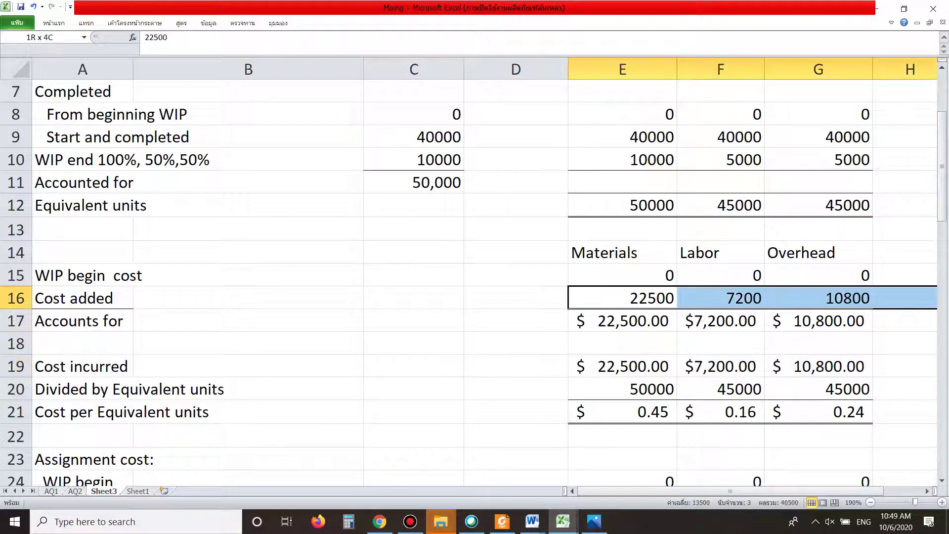
drag(622, 321, 902, 299)
click(623, 344)
click(721, 412)
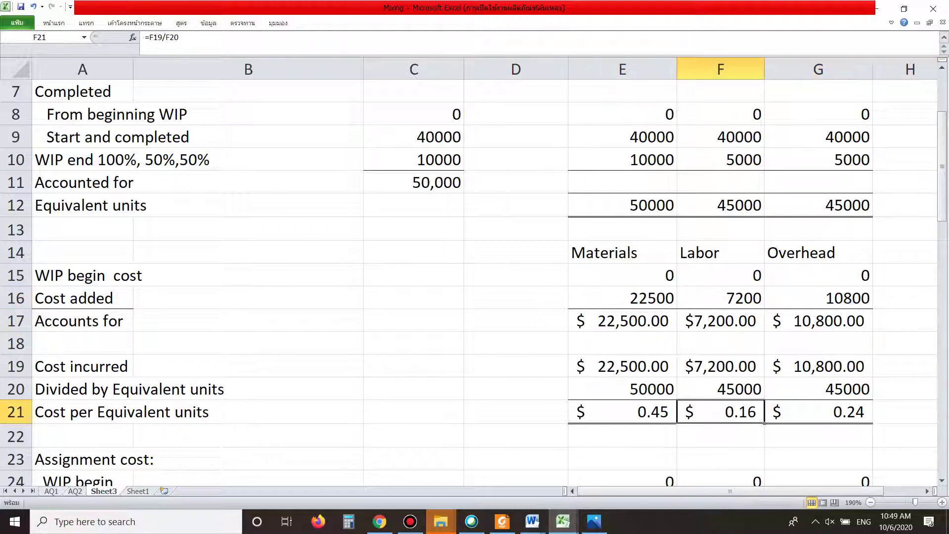
Examine the WIP begin and Cost added from beginning rows in Dept. 1's Assignment cost section
scroll(474, 271, down, 2)
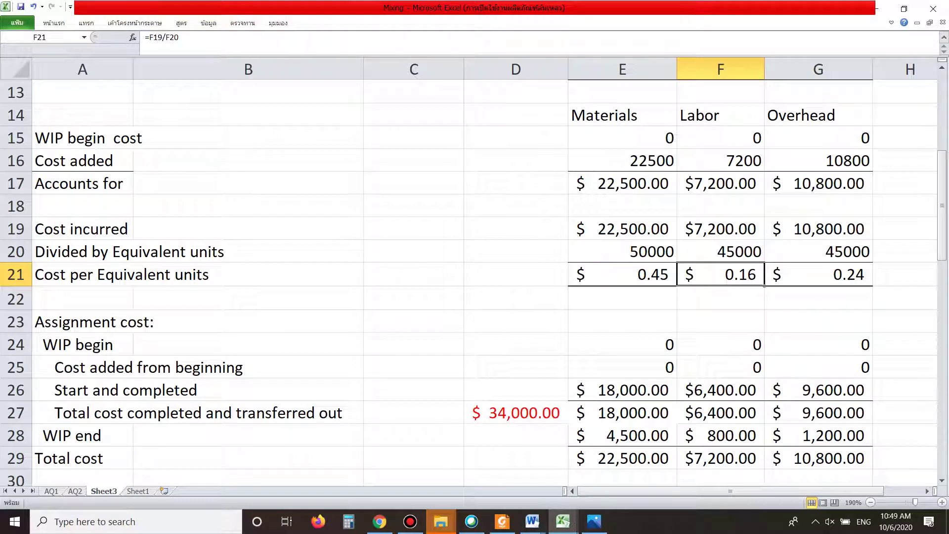
scroll(475, 272, down, 1)
drag(83, 276, 818, 298)
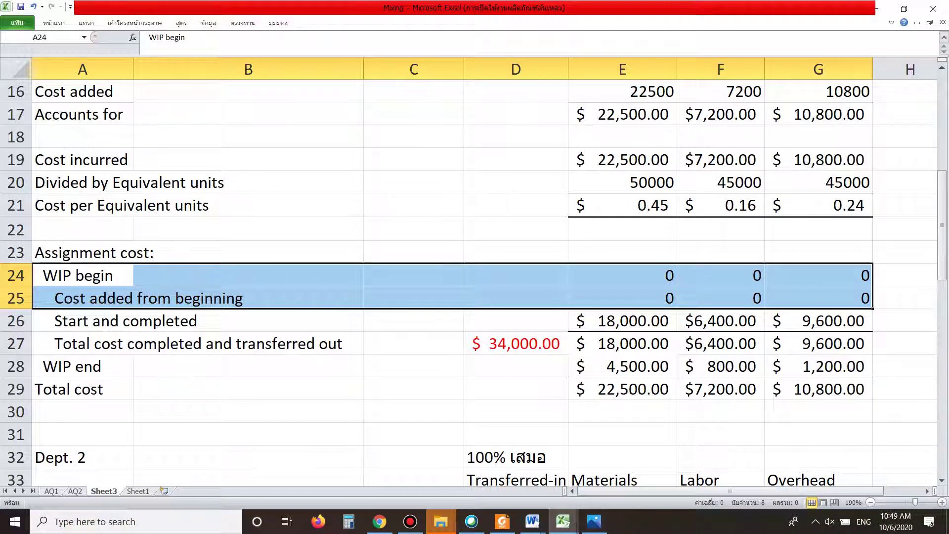
Relate the Start and completed costs in Dept. 1's Assignment cost section to the Start and completed equivalent units in row 9
drag(622, 321, 819, 321)
scroll(819, 321, up, 3)
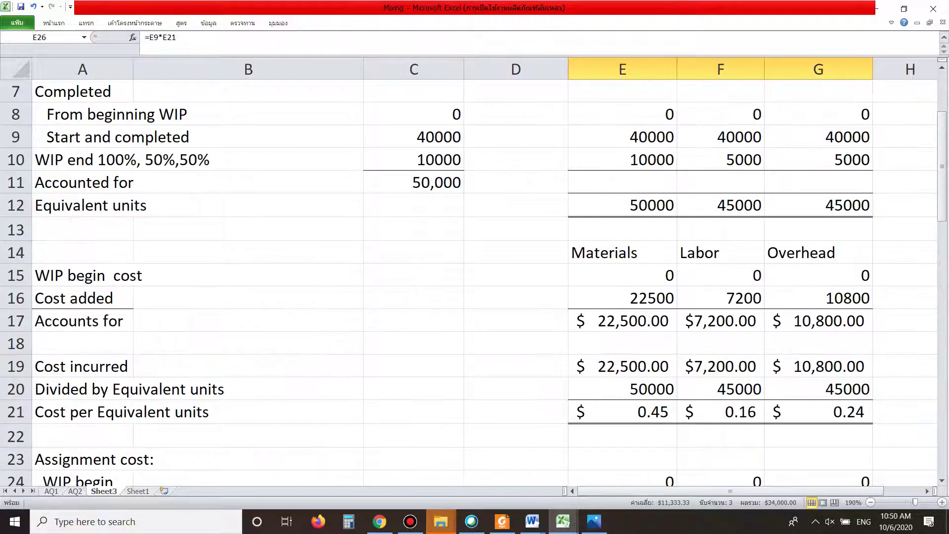
drag(628, 136, 895, 137)
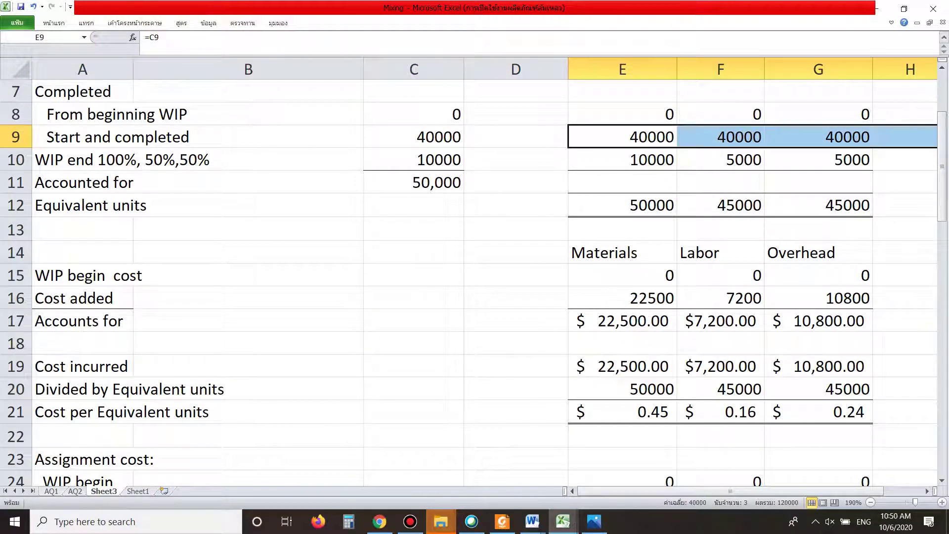
scroll(894, 137, down, 3)
drag(623, 321, 938, 320)
click(804, 366)
drag(803, 490, 739, 491)
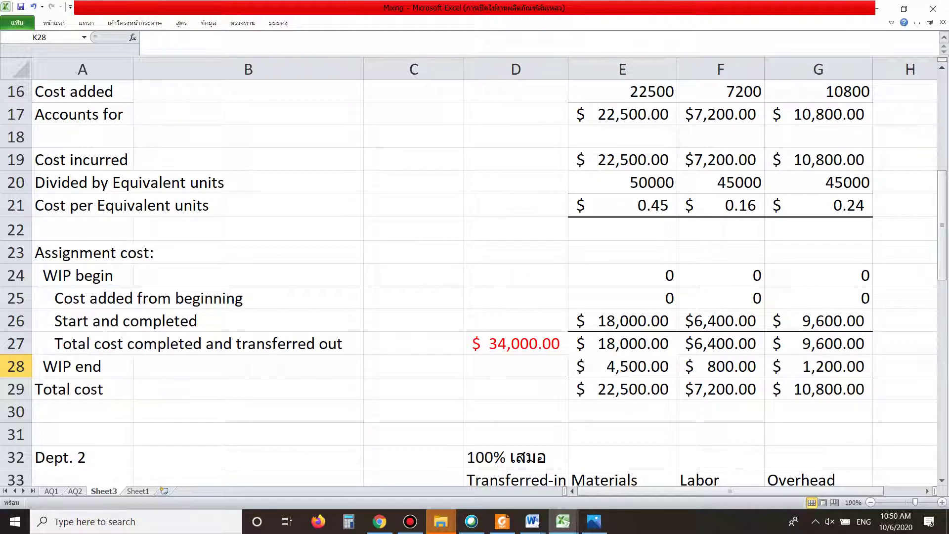
Examine the Start and completed formula for Materials and the transferred-out and WIP end costs in Dept. 1's Assignment cost section
click(622, 321)
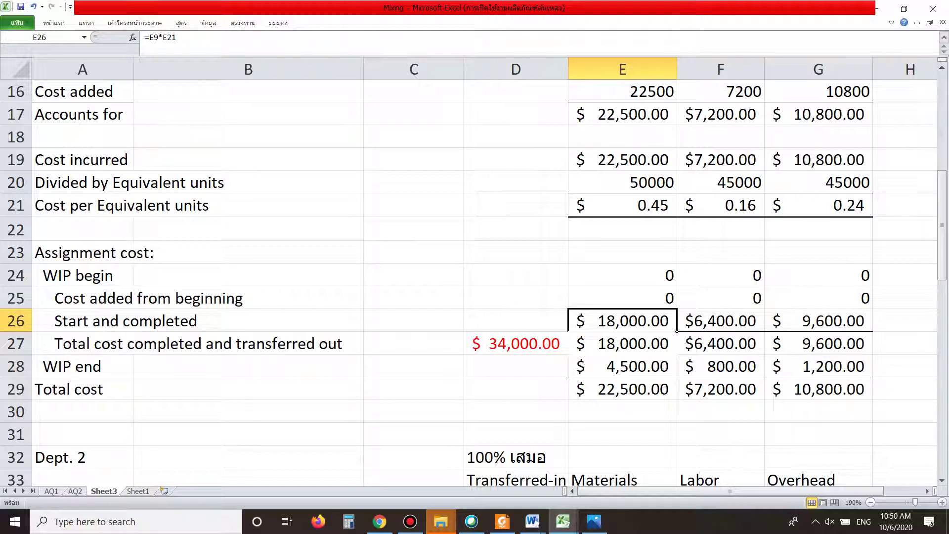
drag(622, 343, 819, 343)
drag(622, 366, 818, 366)
click(818, 412)
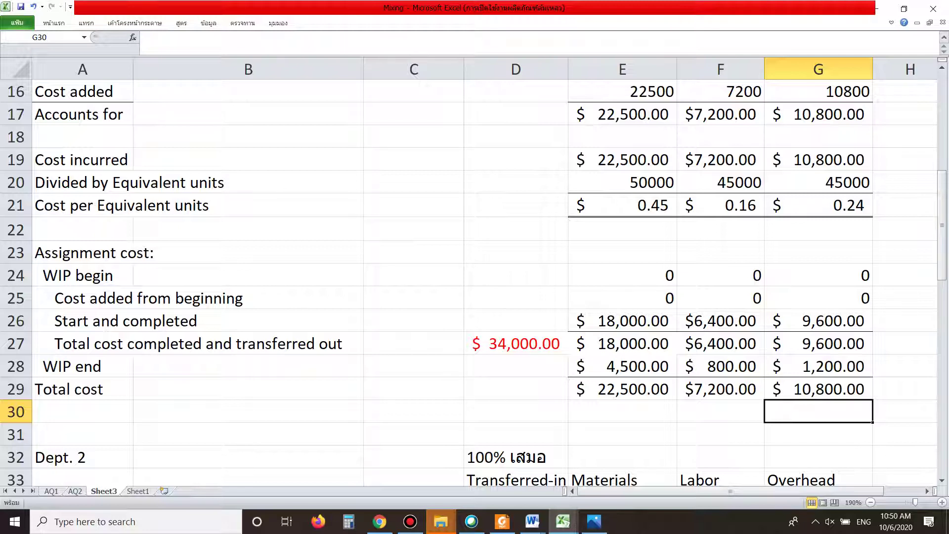
Check the three departments' January production report and cost summary in the Foxit Reader exercise PDF, returning to the Mixing workbook in Excel
click(501, 521)
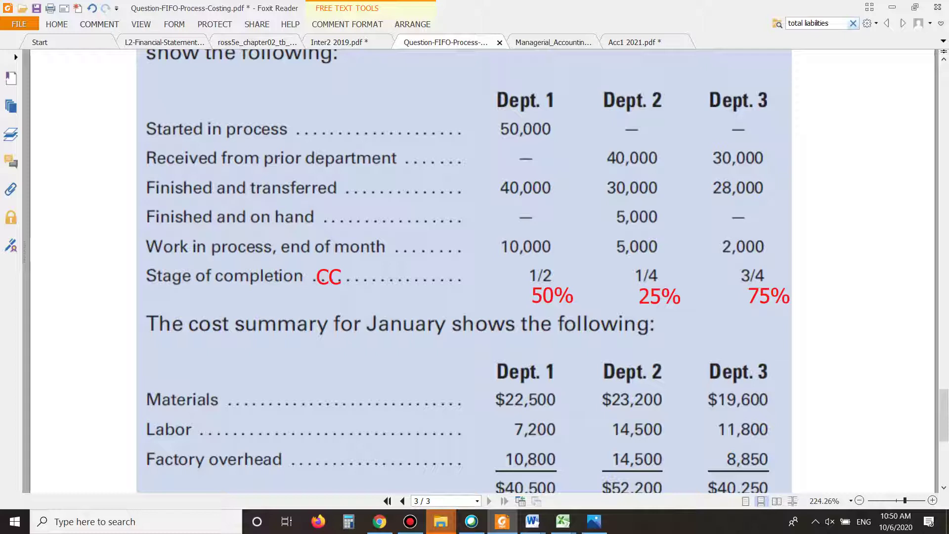
click(563, 521)
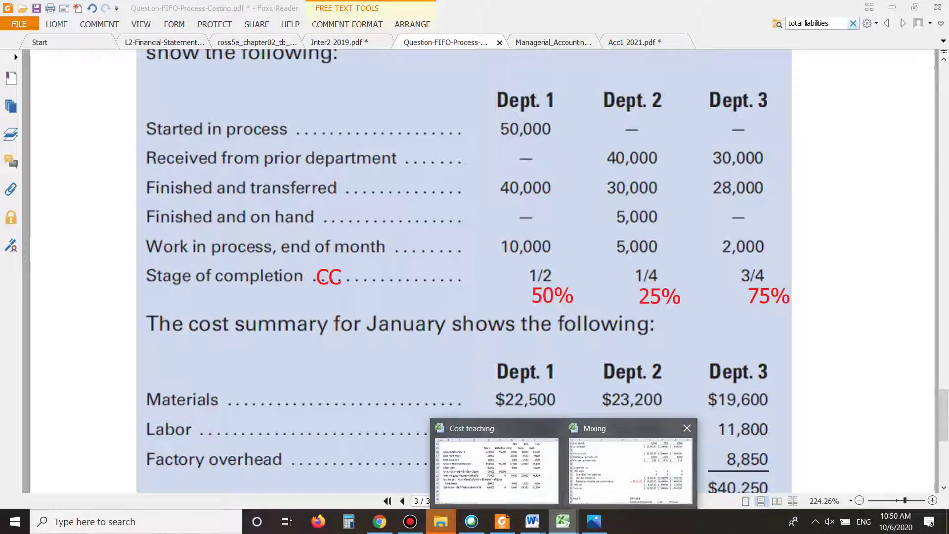
click(630, 469)
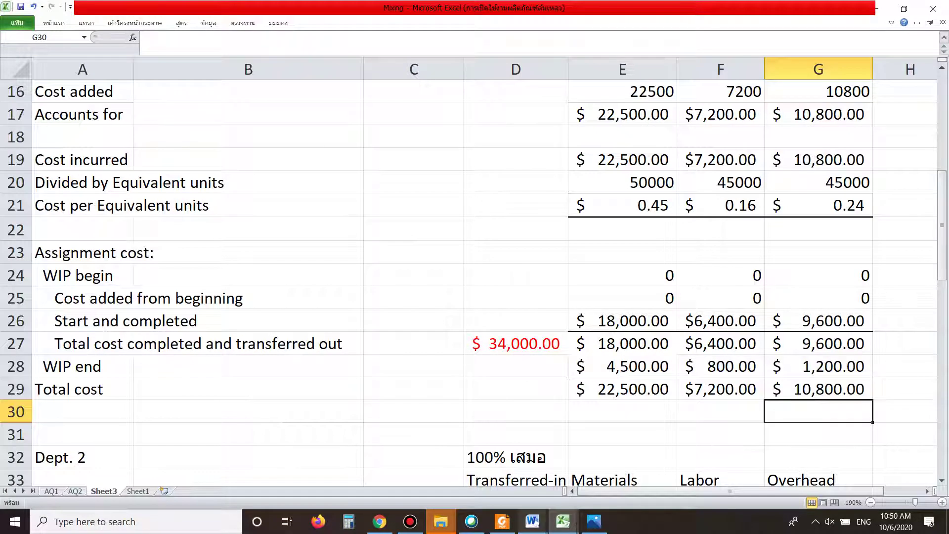
click(502, 521)
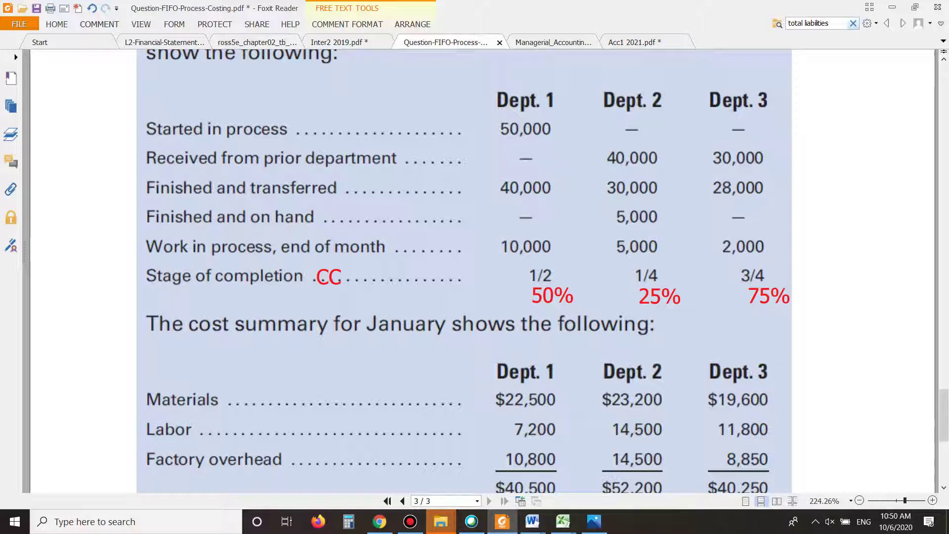
mouse_move(563, 521)
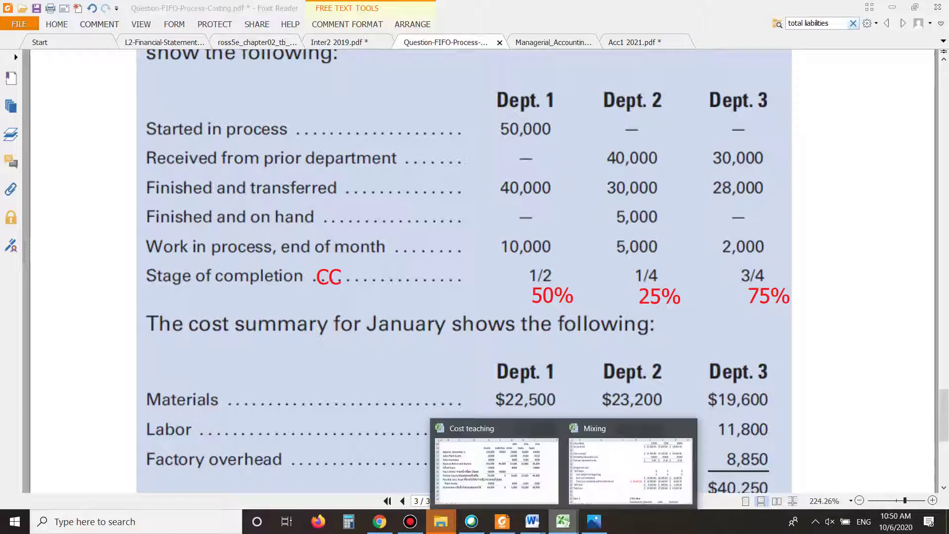
click(630, 469)
Examine Dept. 2's From beginning WIP, Start and completed, and Completed on hand 100% labels on Sheet3
scroll(475, 277, up, 4)
scroll(474, 277, down, 9)
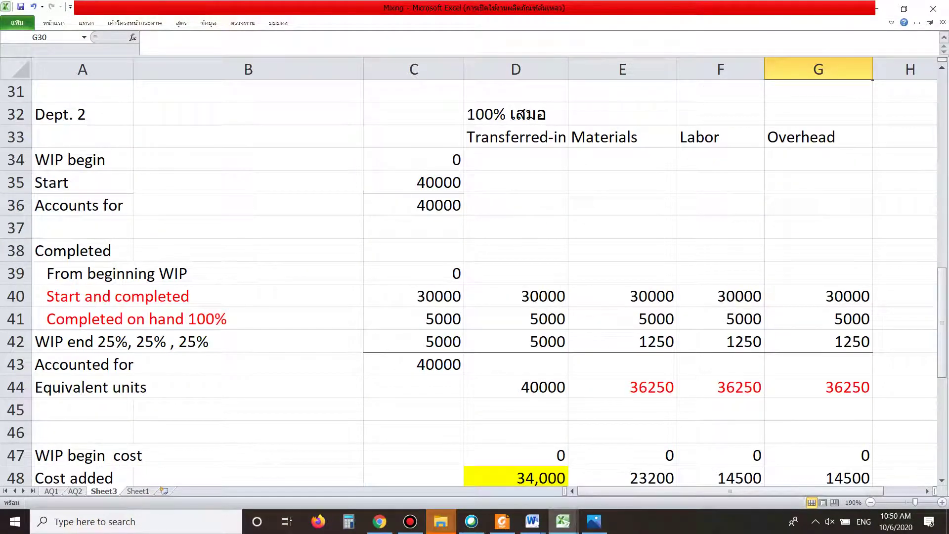
click(132, 301)
click(131, 273)
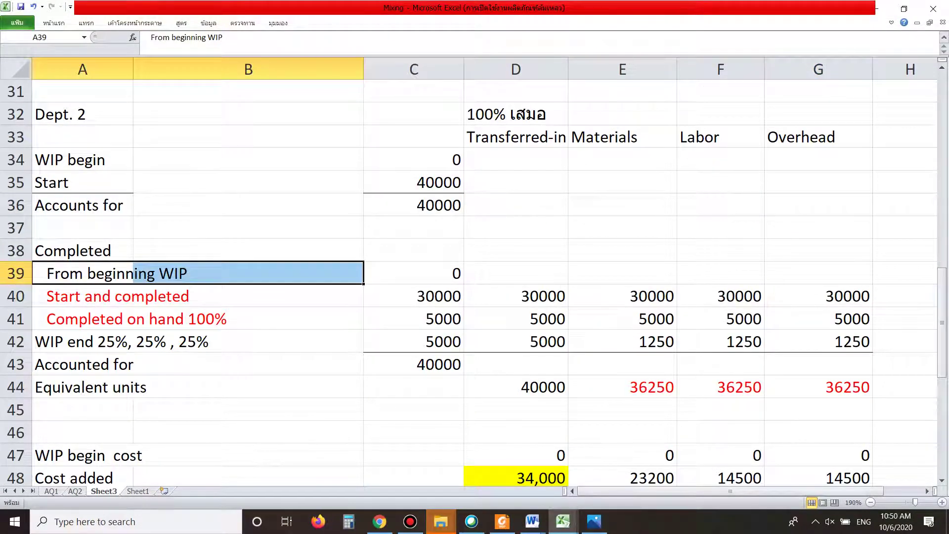
drag(131, 297, 140, 298)
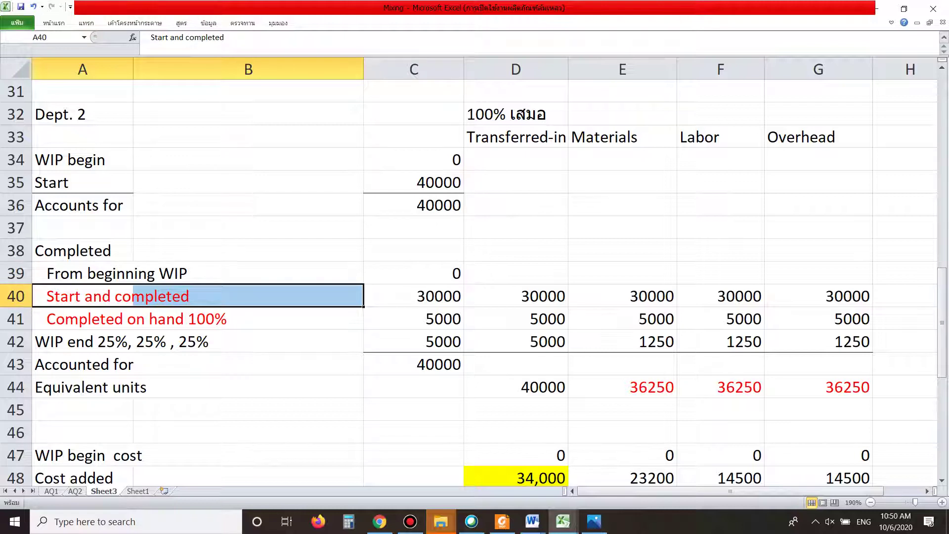
drag(130, 319, 140, 320)
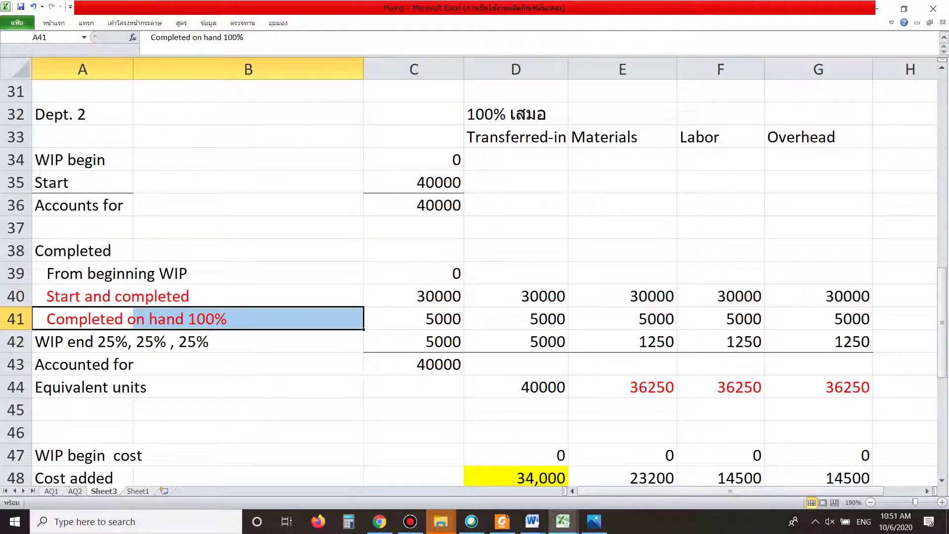
click(130, 319)
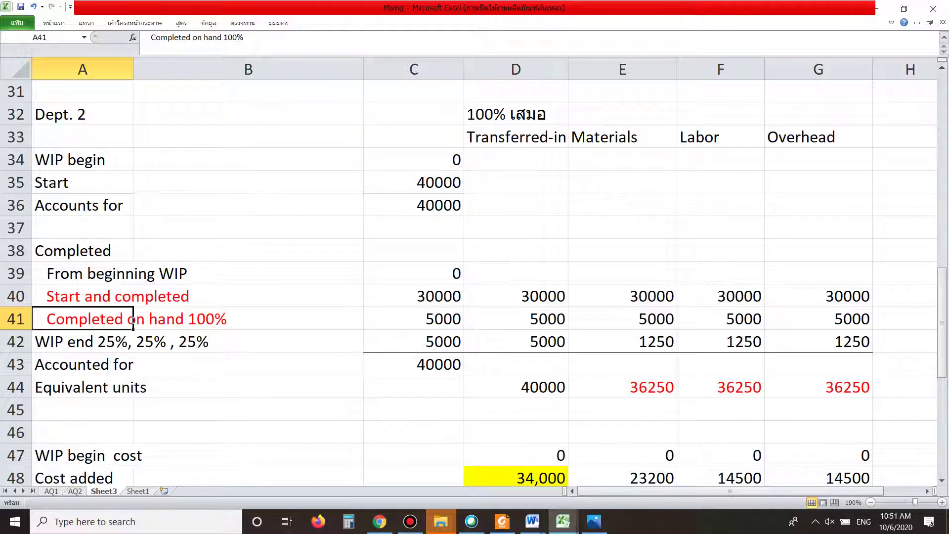
Follow Dept. 2's Completed on hand 100% row from its label across to the Overhead column
click(248, 455)
drag(94, 318, 210, 319)
drag(435, 319, 551, 318)
click(623, 319)
drag(883, 318, 717, 319)
click(716, 319)
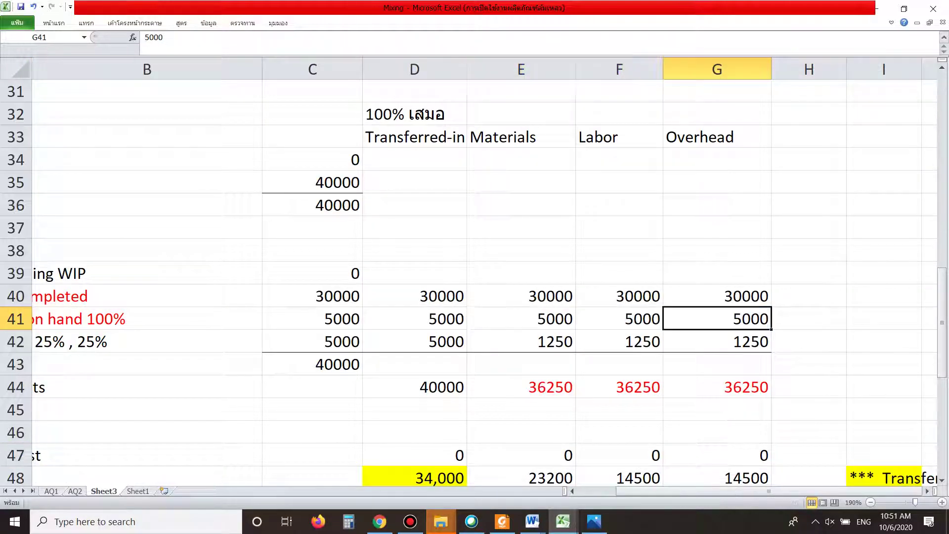
scroll(474, 277, left, 1)
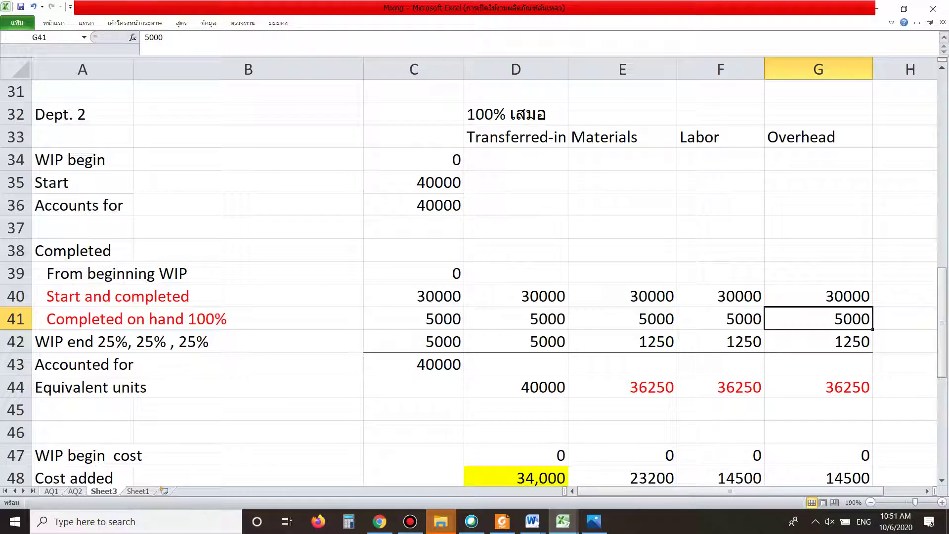
Compare the Transferred-in, Materials, Labor and Overhead equivalent units of Dept. 2's Completed on hand 100% row
drag(516, 319, 819, 318)
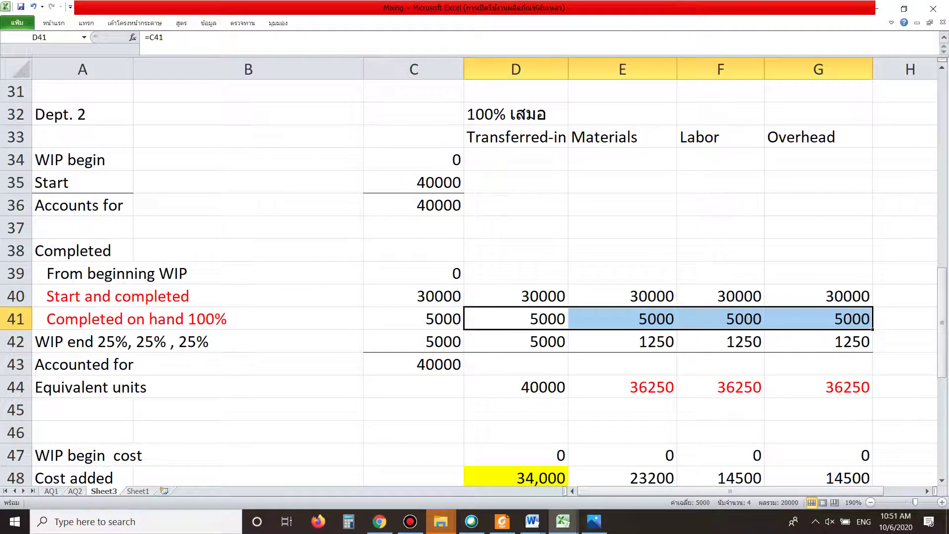
click(622, 318)
click(721, 318)
click(819, 319)
click(516, 319)
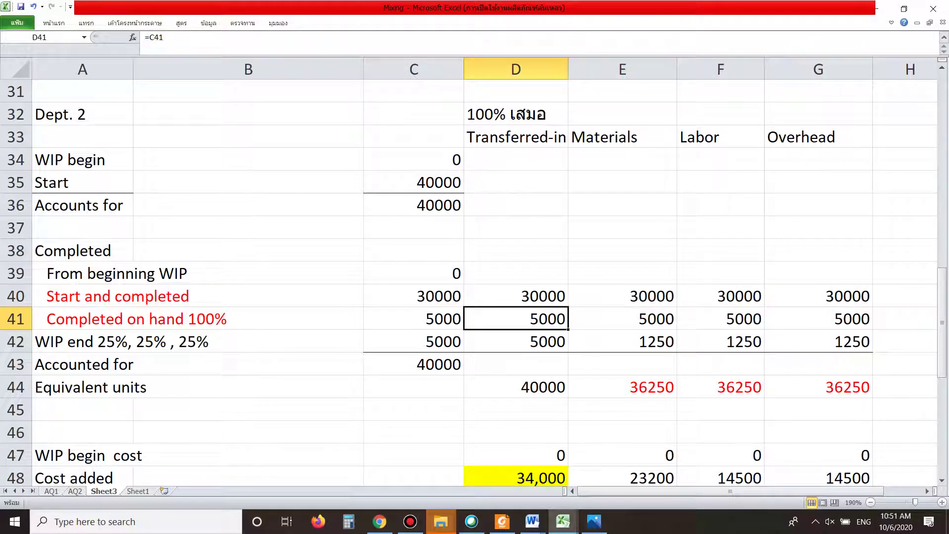
click(622, 319)
click(721, 319)
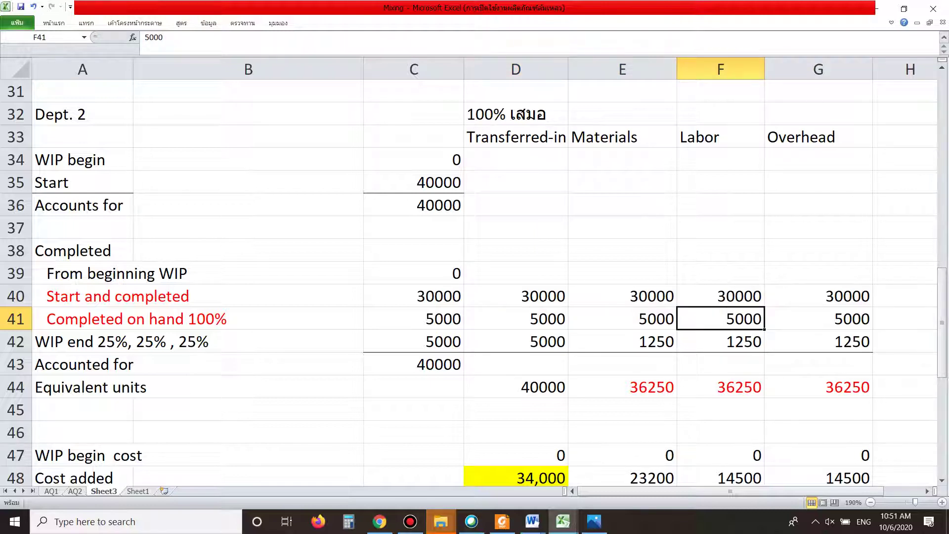
click(516, 319)
scroll(516, 319, down, 3)
scroll(516, 318, up, 3)
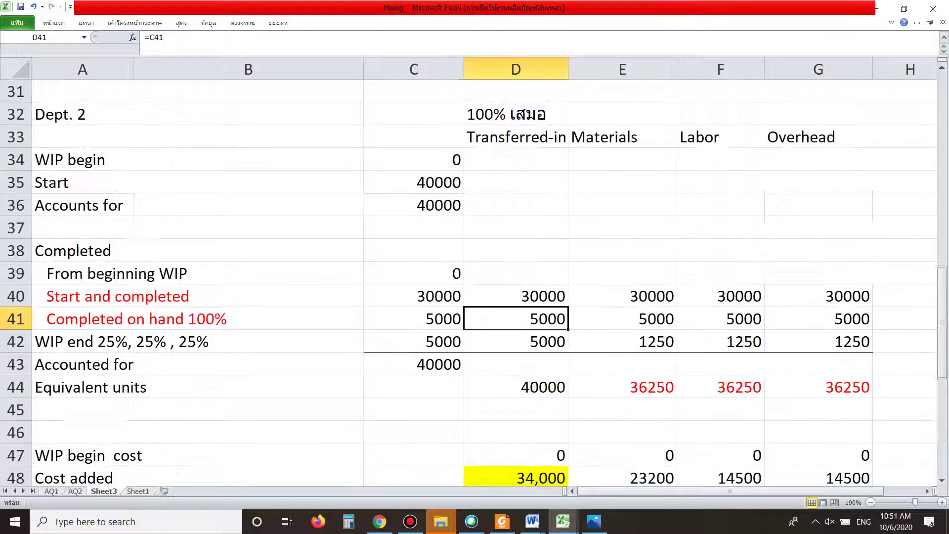
Colour the text of the Completed on hand cost row, A60:G60, in Dept. 2's Assignment cost section red
drag(83, 318, 819, 318)
scroll(475, 277, down, 6)
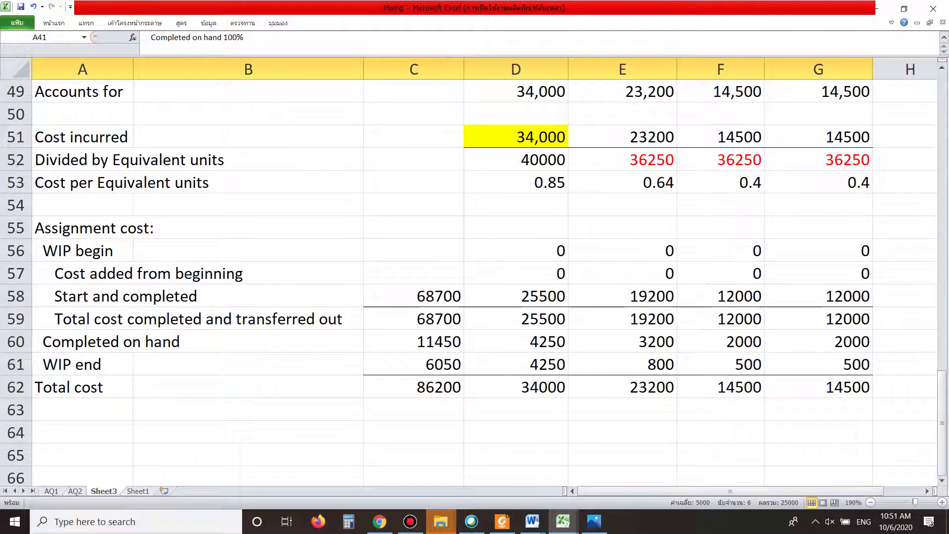
drag(83, 341, 819, 341)
right_click(729, 341)
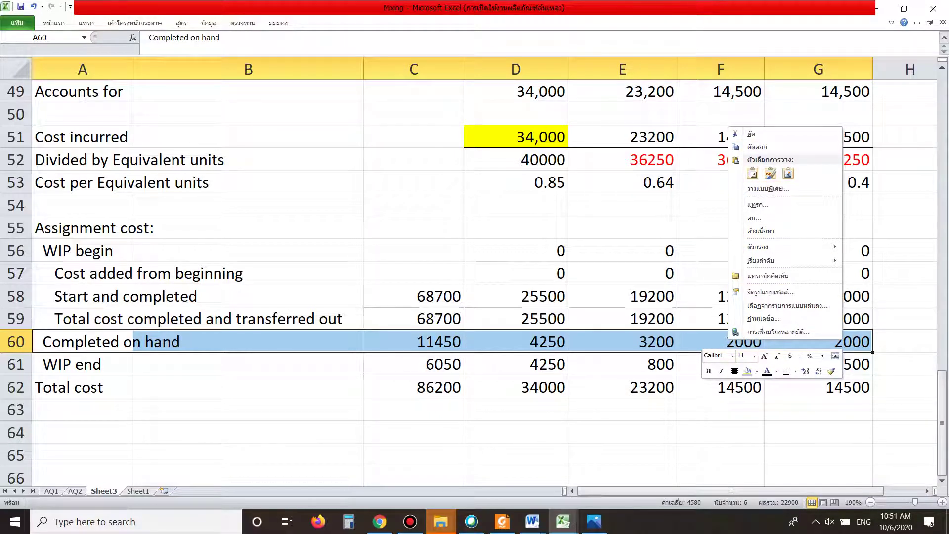
click(776, 370)
click(775, 470)
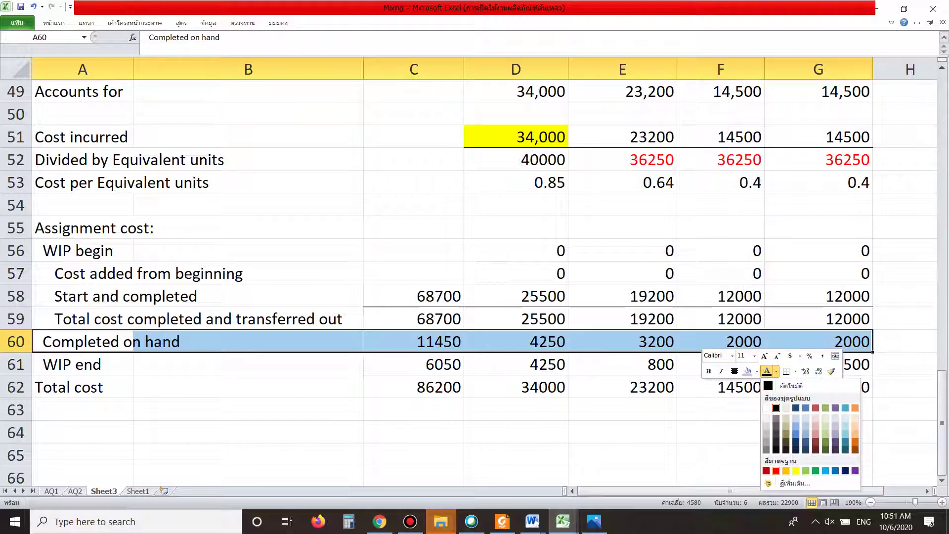
click(622, 433)
Review the Completed on hand 100% row and the WIP end row below it in Dept. 2's equivalent units
scroll(622, 433, up, 1)
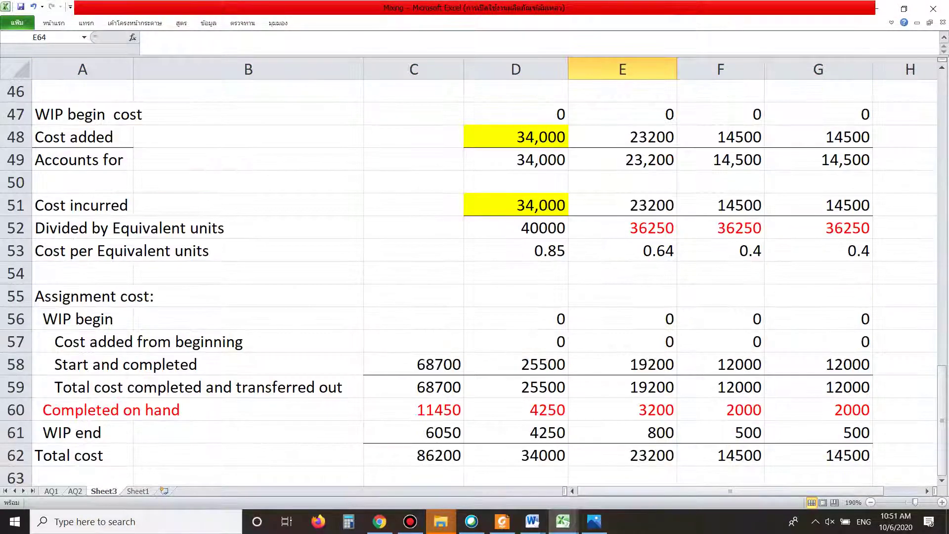
ctrl+scroll(474, 272, down, 2)
scroll(475, 272, up, 2)
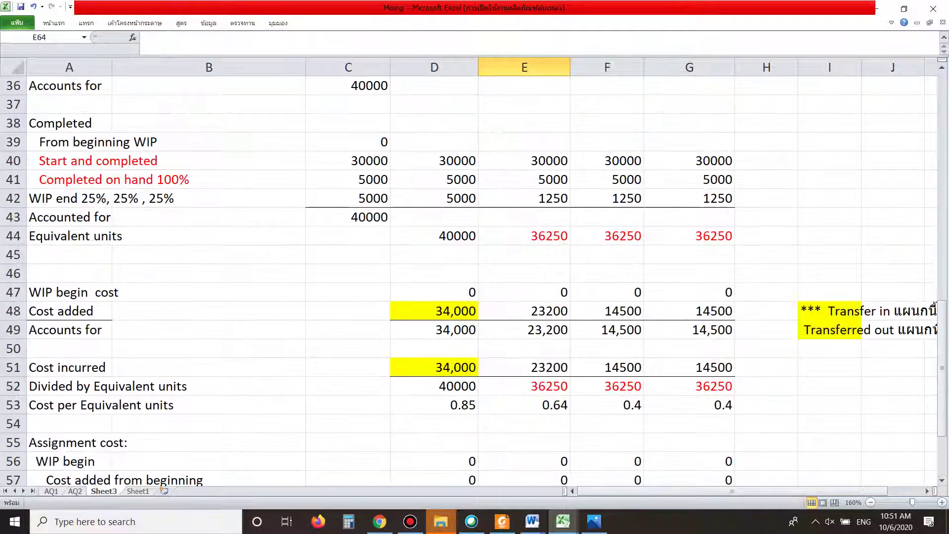
drag(70, 179, 727, 180)
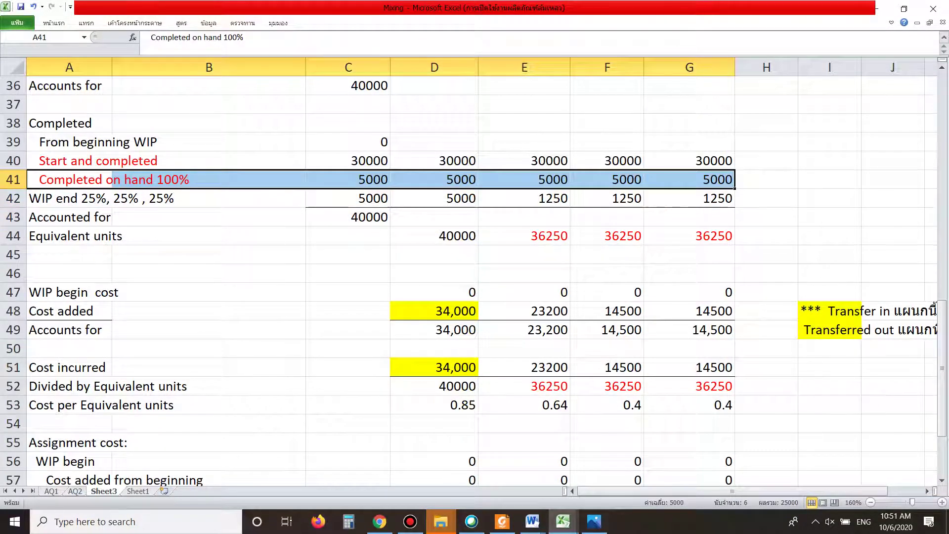
click(69, 198)
Examine Dept. 2's WIP end, transferred-out and Completed on hand rows under Assignment cost, including the Overhead formula for completed on hand
scroll(69, 198, down, 4)
click(69, 329)
click(69, 311)
drag(99, 292, 277, 292)
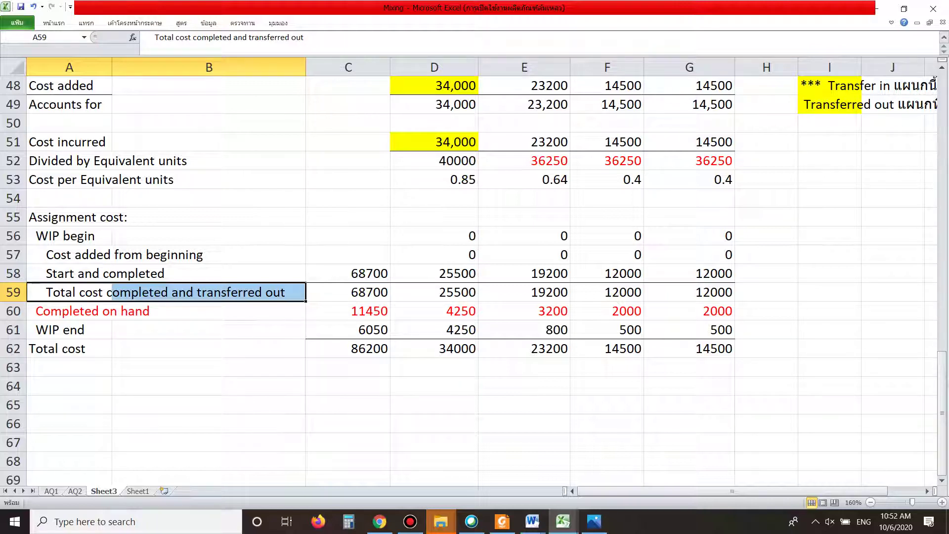
drag(70, 311, 690, 311)
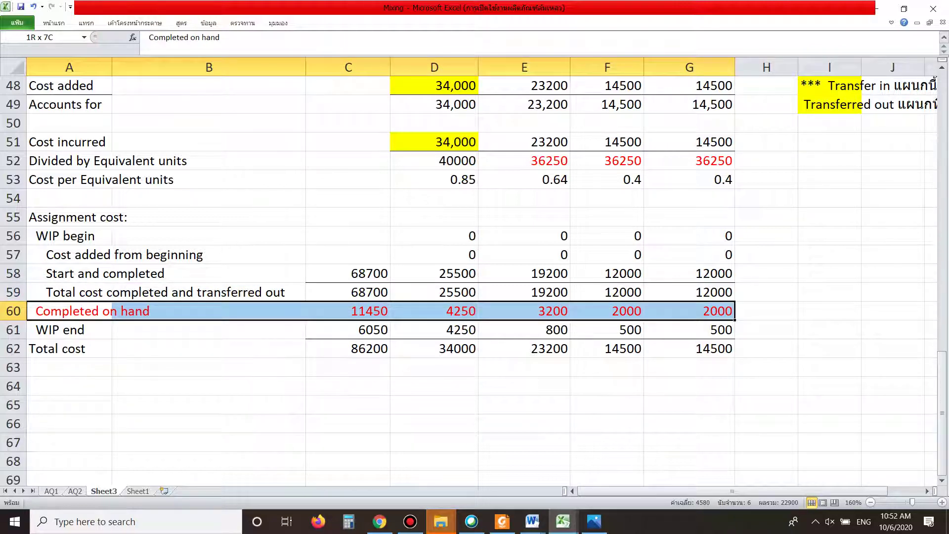
click(689, 311)
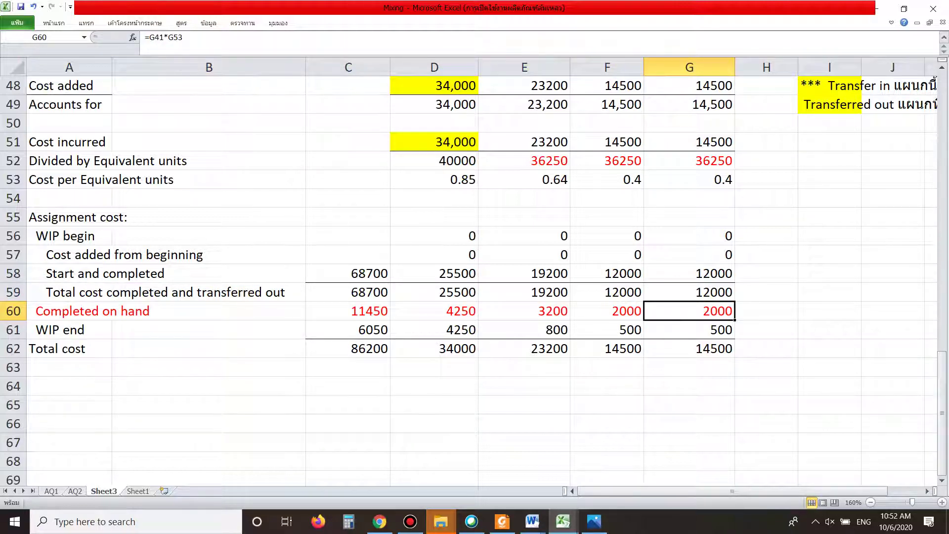
click(729, 367)
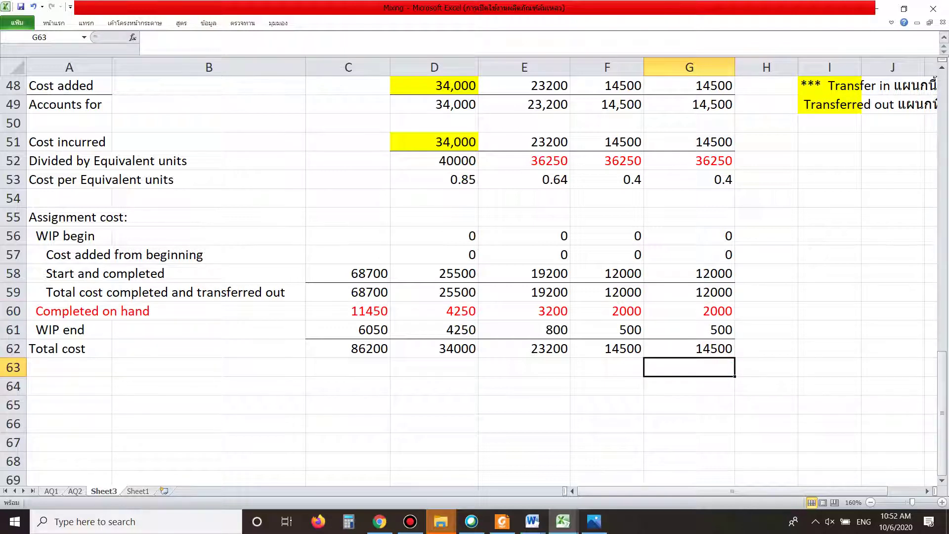
Compare Dept. 2's Completed on hand cost row with the Finished and on hand line in the Foxit Reader exercise PDF
scroll(475, 277, up, 3)
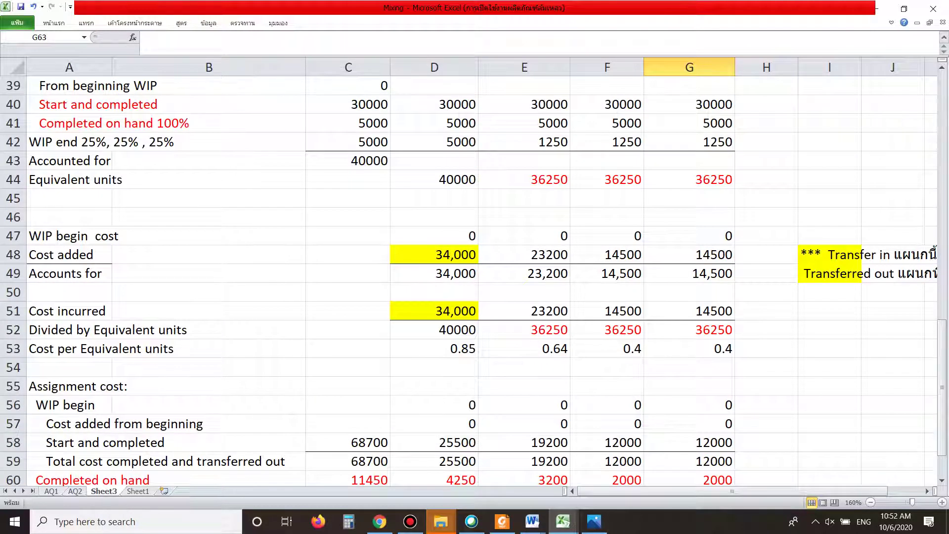
scroll(474, 276, down, 2)
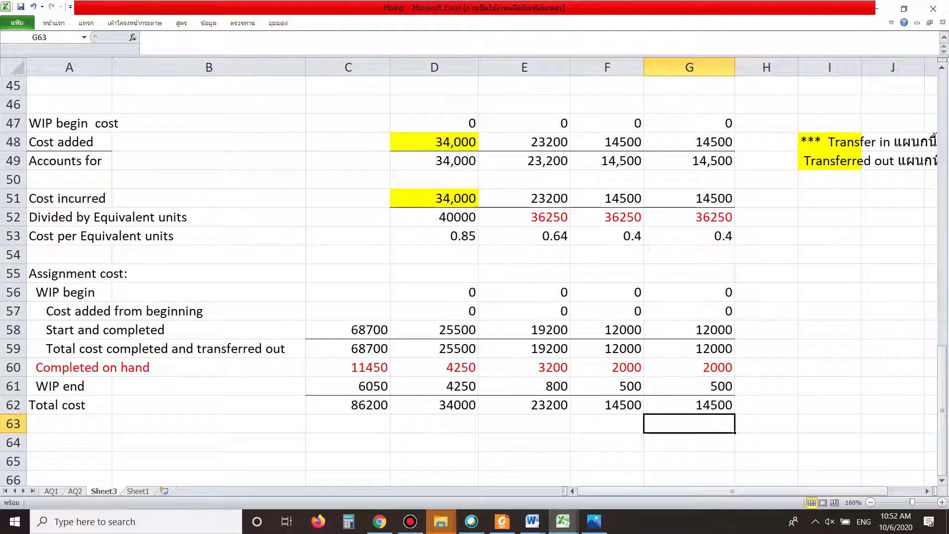
drag(69, 367, 690, 367)
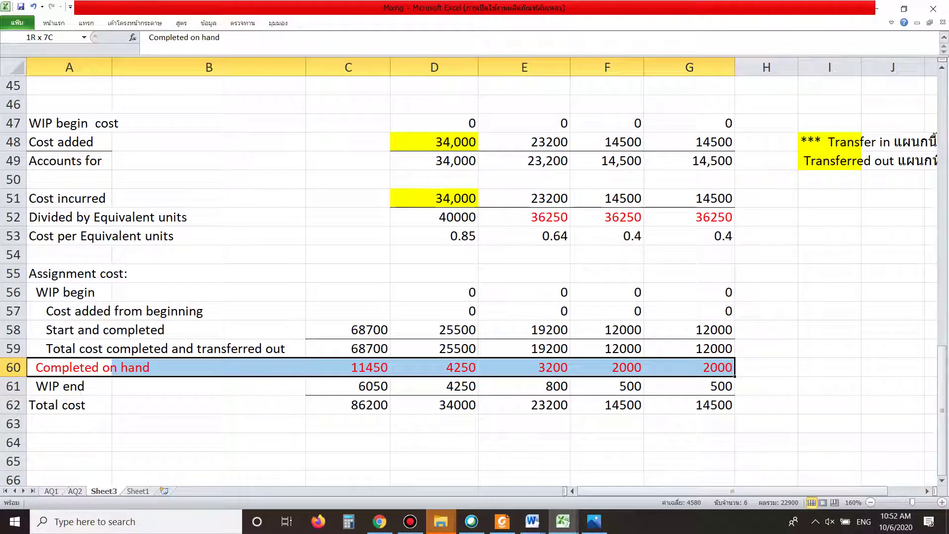
click(502, 521)
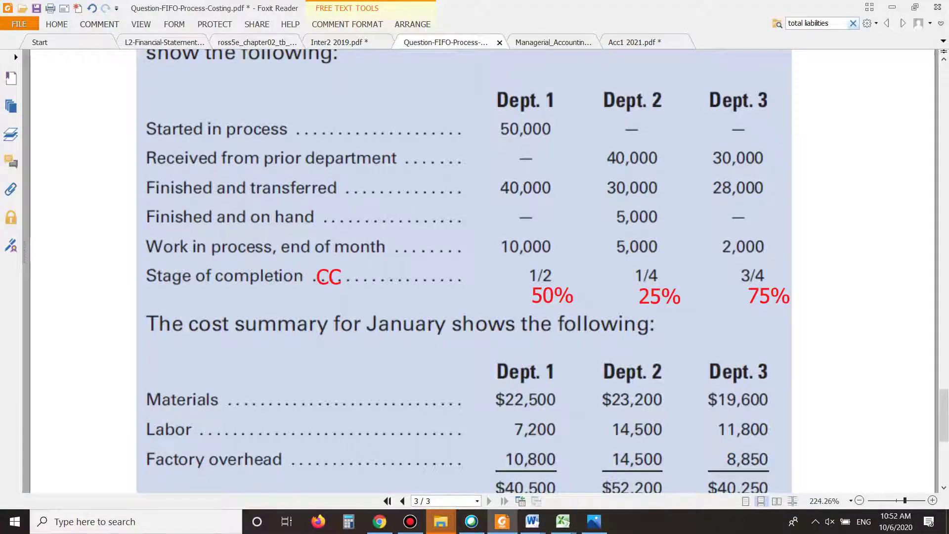
scroll(463, 272, up, 1)
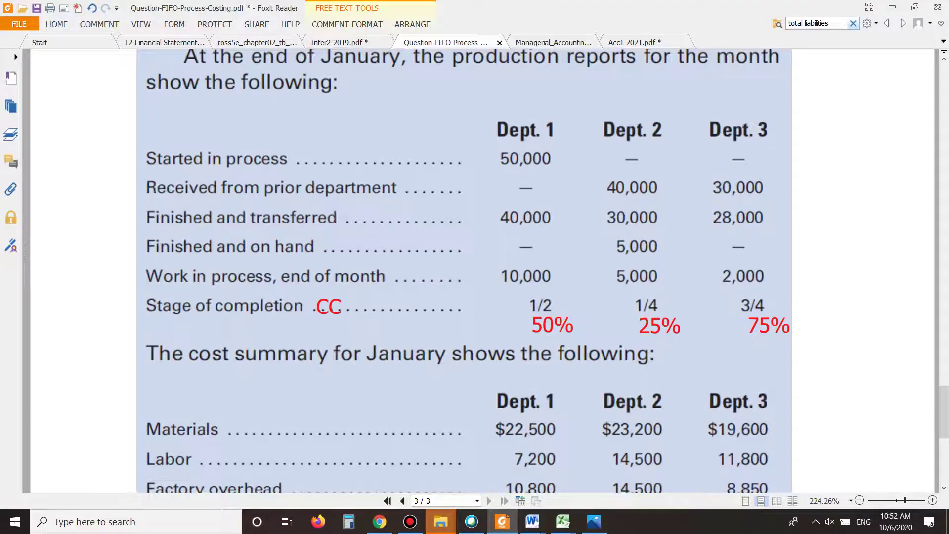
Switch back to the Mixing workbook in Excel and review the Dept. 1 and Dept. 2 schedules on Sheet3
click(625, 467)
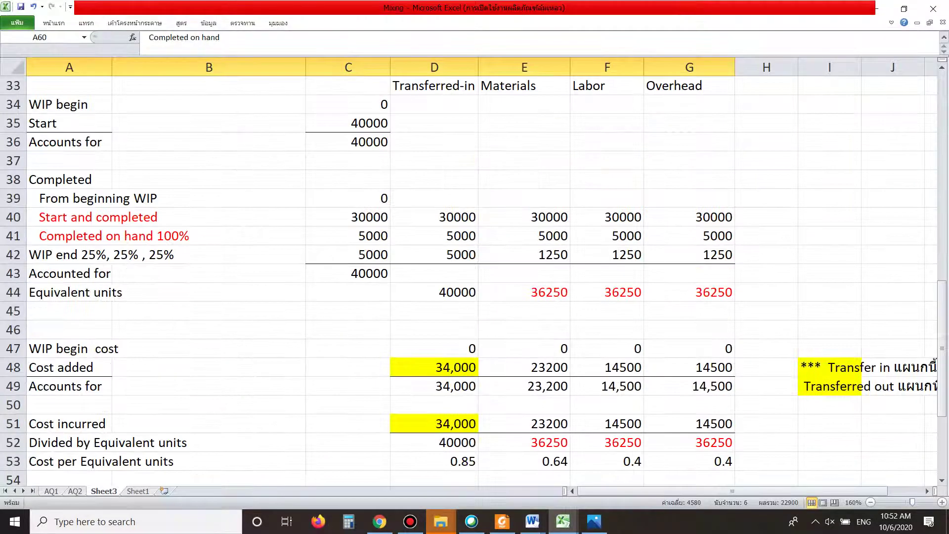
scroll(474, 277, up, 12)
scroll(475, 276, down, 6)
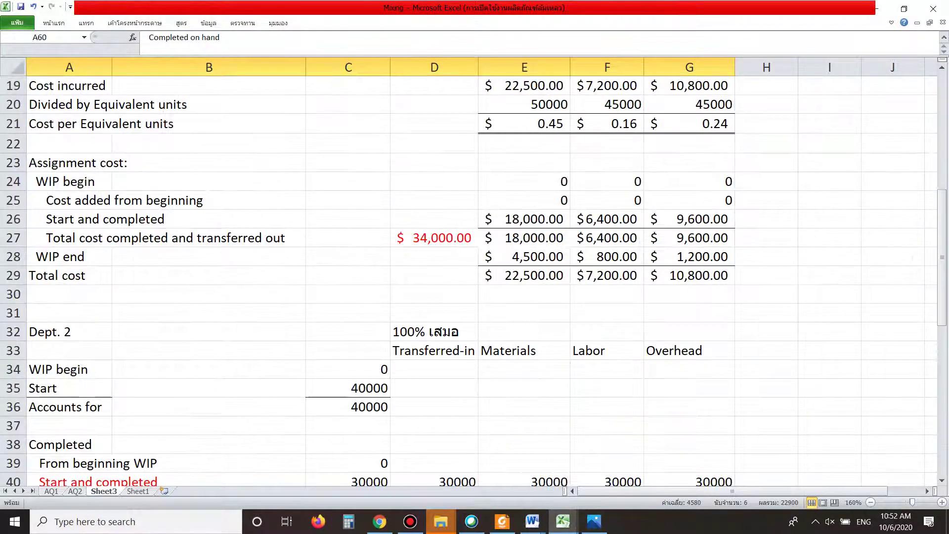
scroll(474, 277, down, 3)
scroll(474, 277, down, 3)
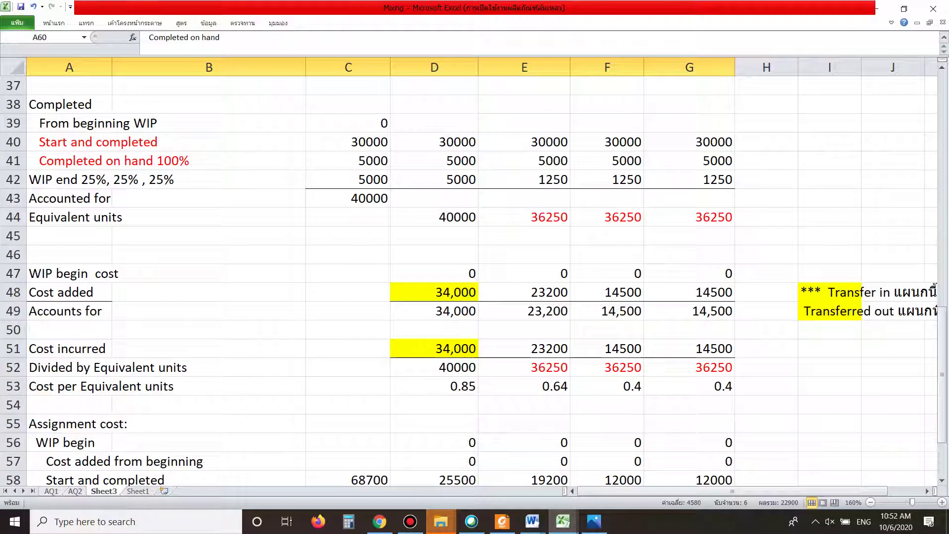
scroll(475, 277, up, 12)
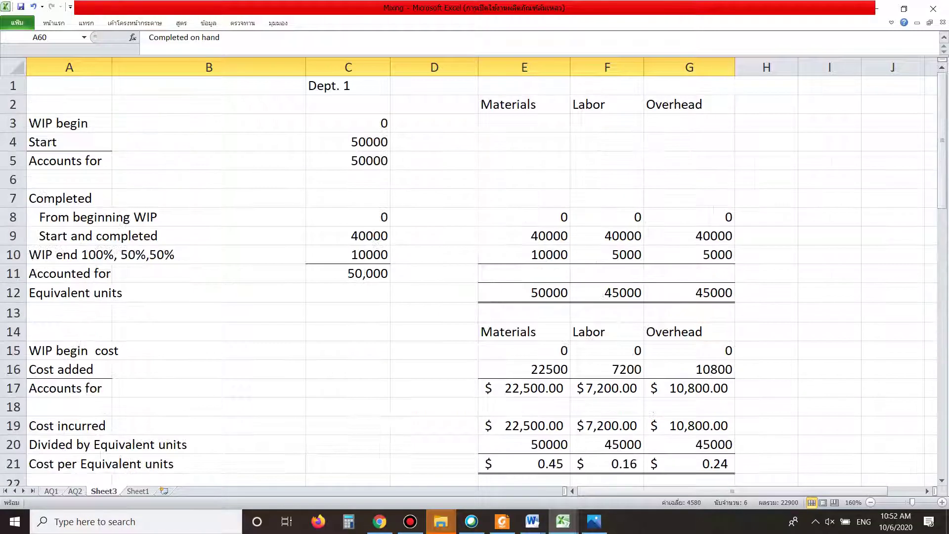